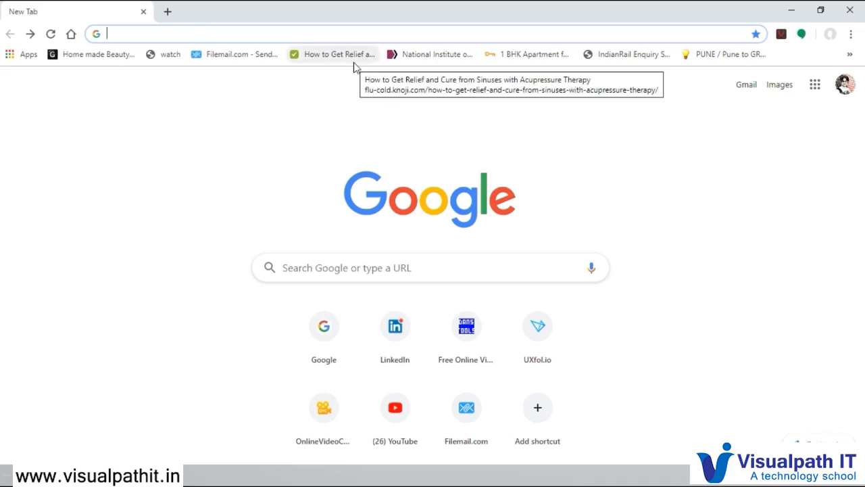
Try the invisionapp.com address, then go to the Google homepage instead
text(invi)
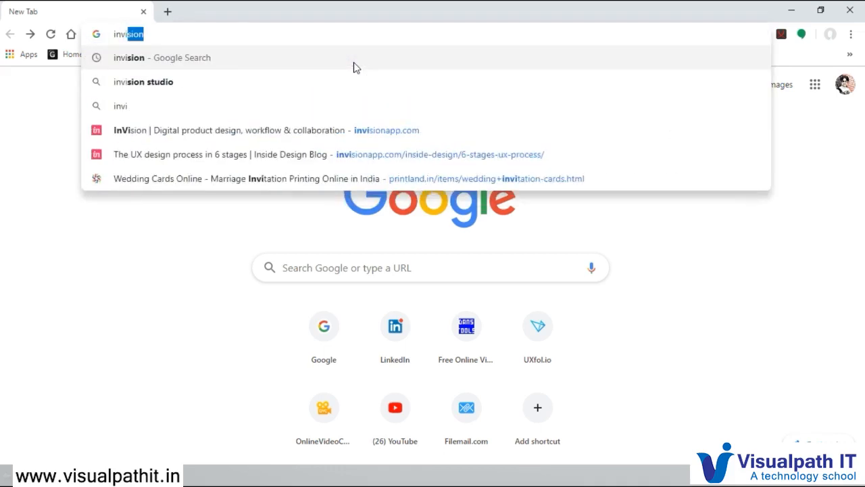
text(sion)
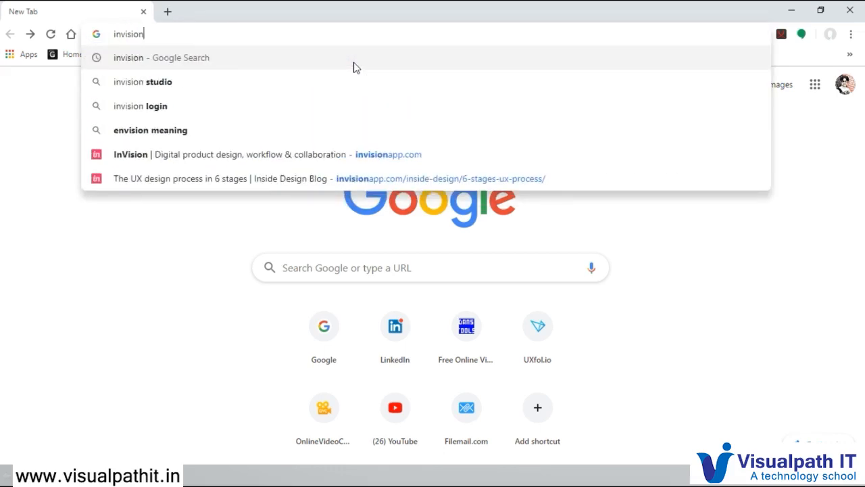
text(app)
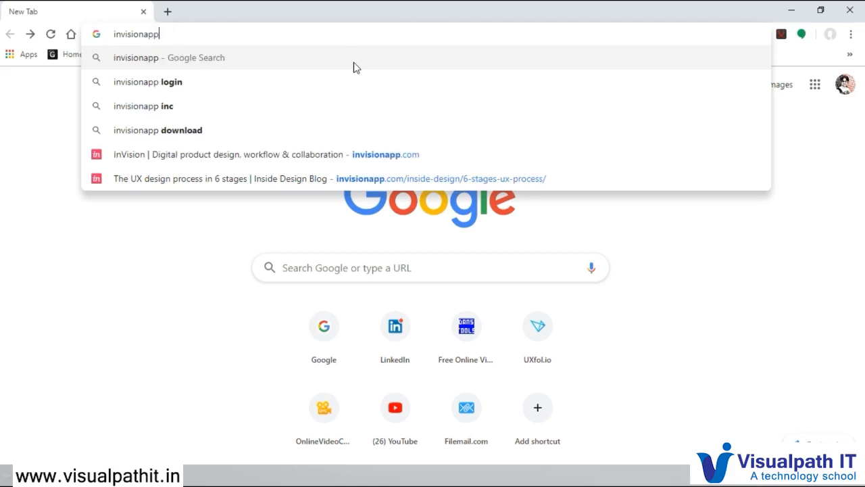
text(.com)
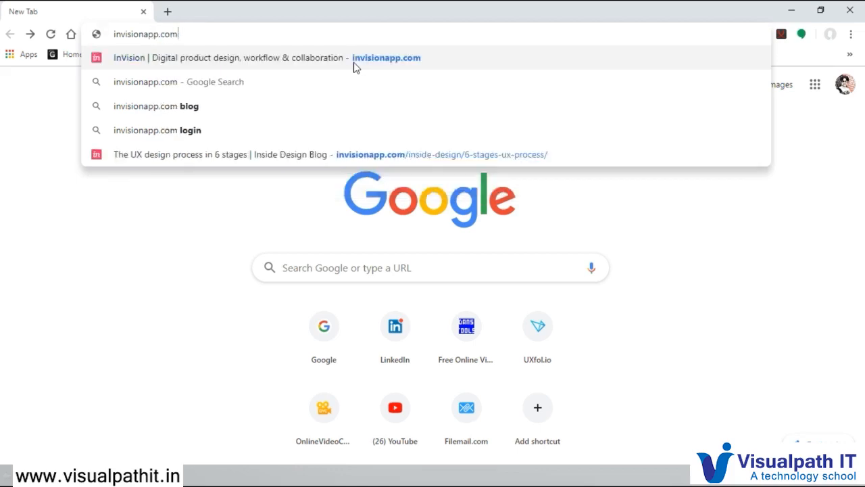
key(Return)
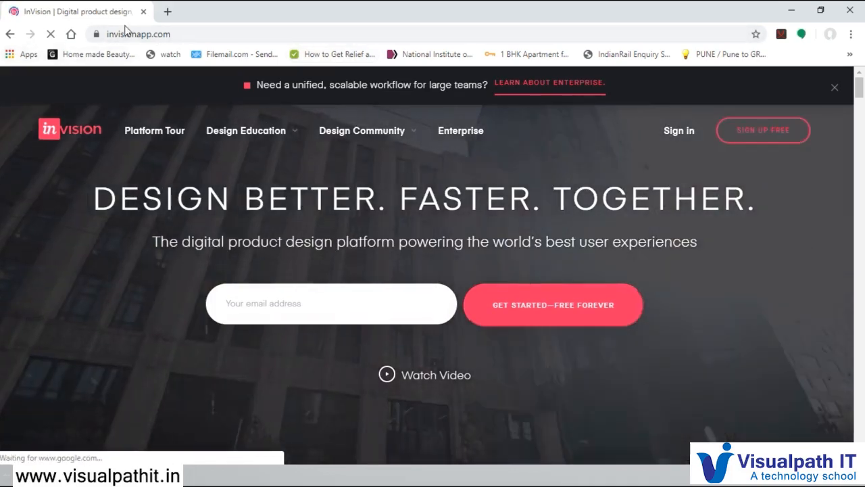
click(212, 35)
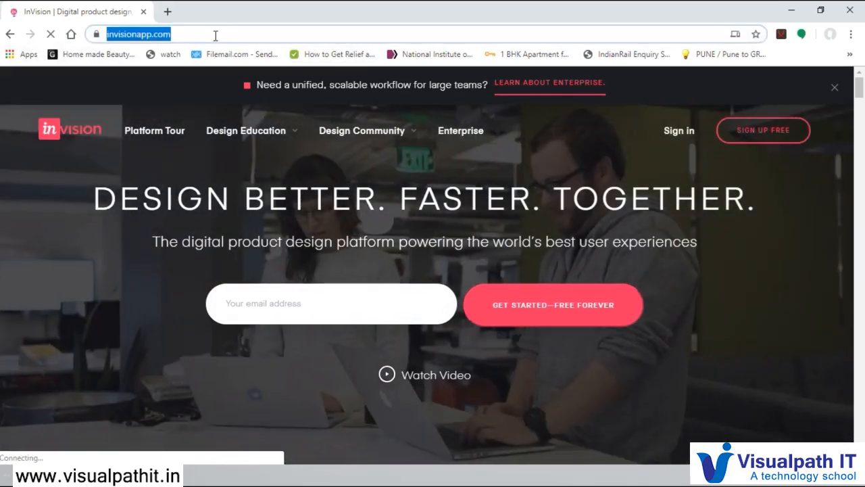
text(g)
key(Return)
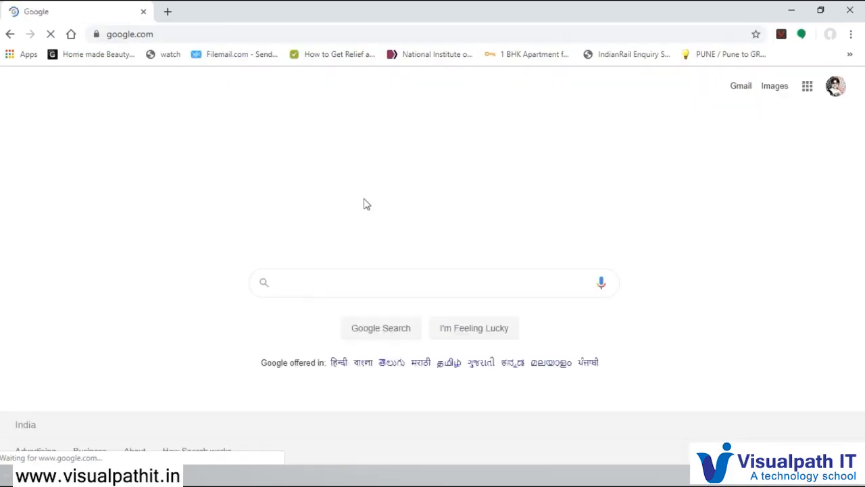
Search Google for invision and open the official InVision result
click(330, 281)
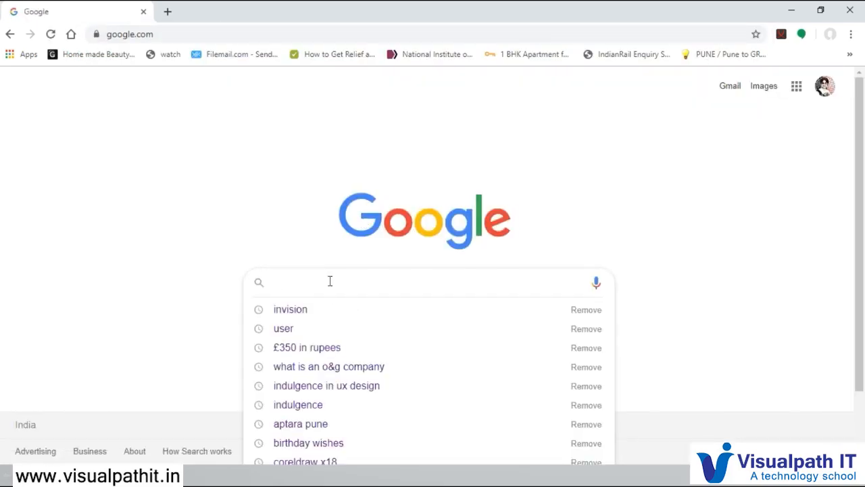
text(Invis)
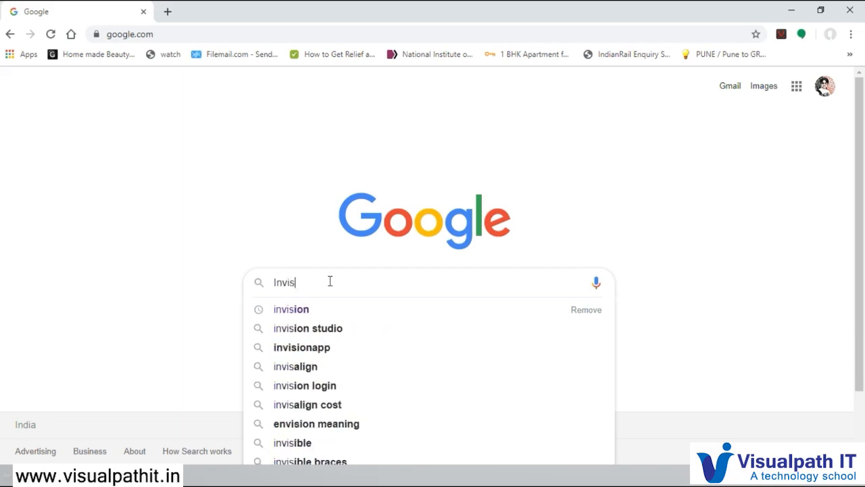
key(Down)
key(Return)
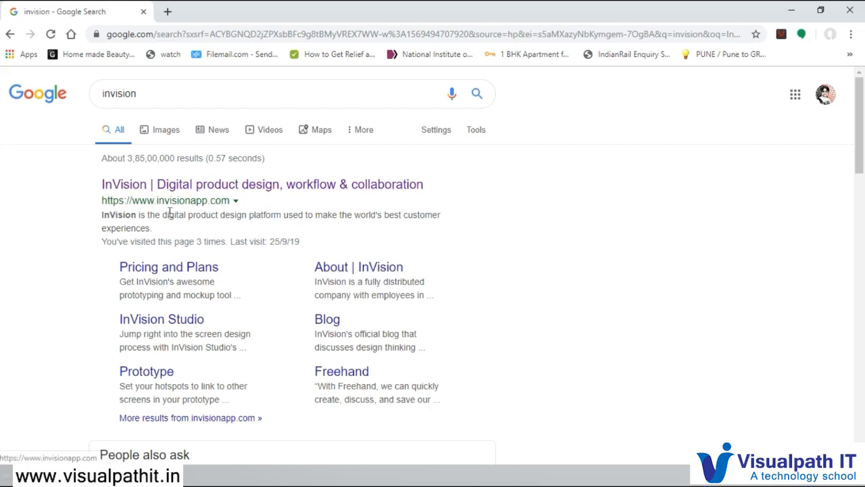
click(226, 189)
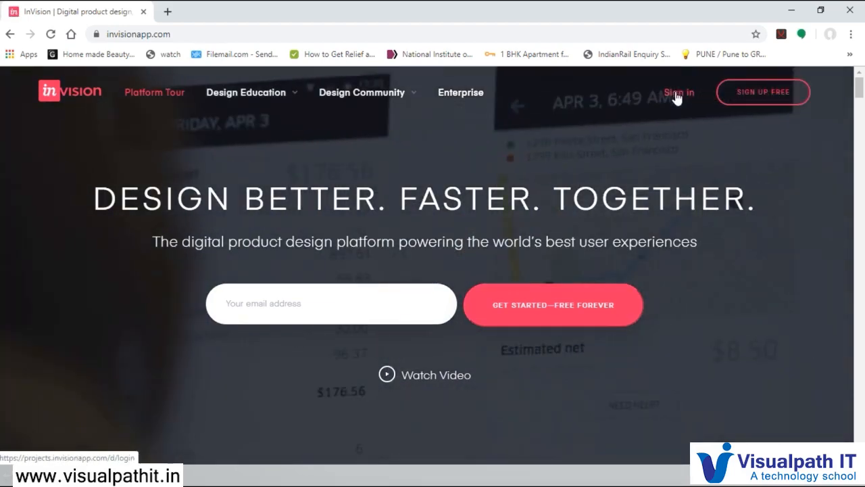
Scroll down through the InVision homepage's feature sections
click(676, 94)
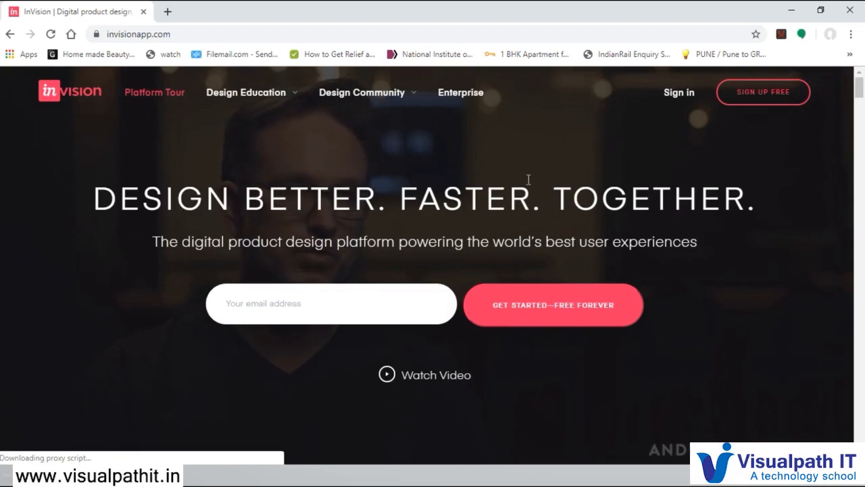
scroll(617, 194, down, 2)
scroll(617, 194, up, 2)
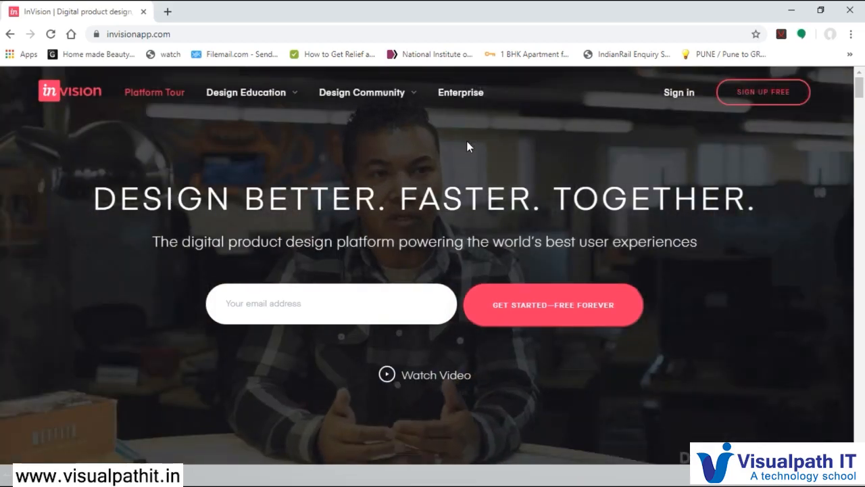
scroll(467, 142, down, 1)
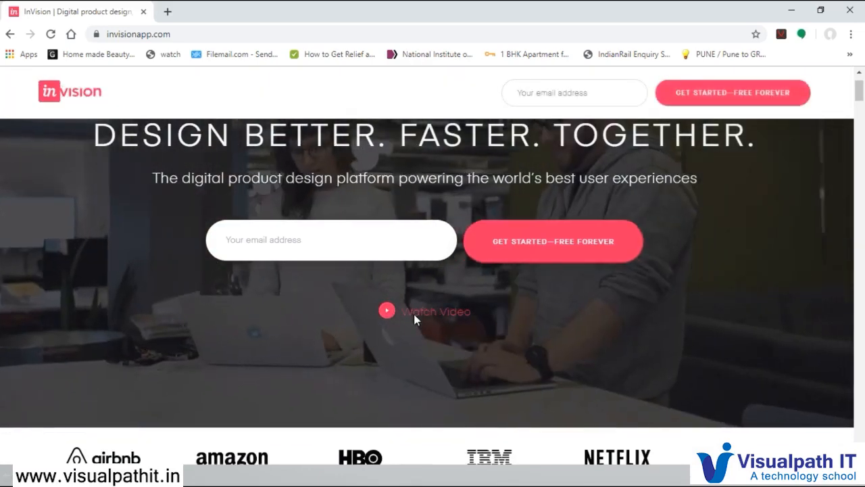
scroll(414, 315, down, 2)
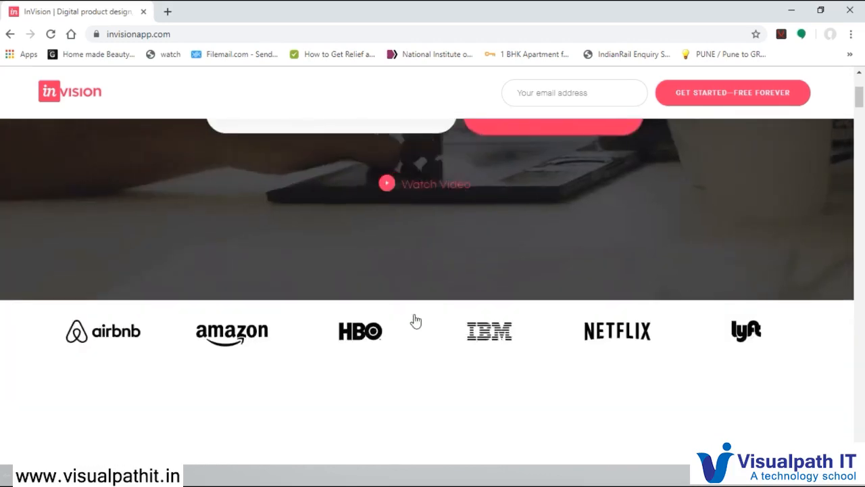
scroll(414, 315, down, 1)
scroll(416, 320, down, 8)
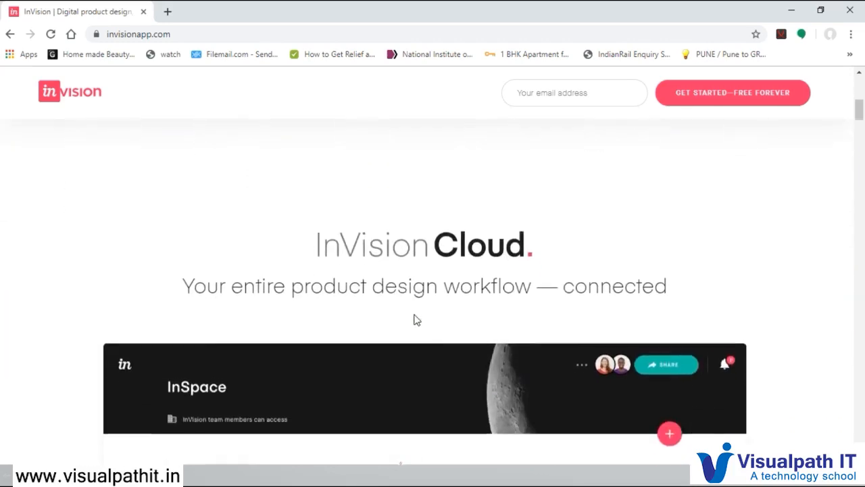
scroll(417, 320, down, 5)
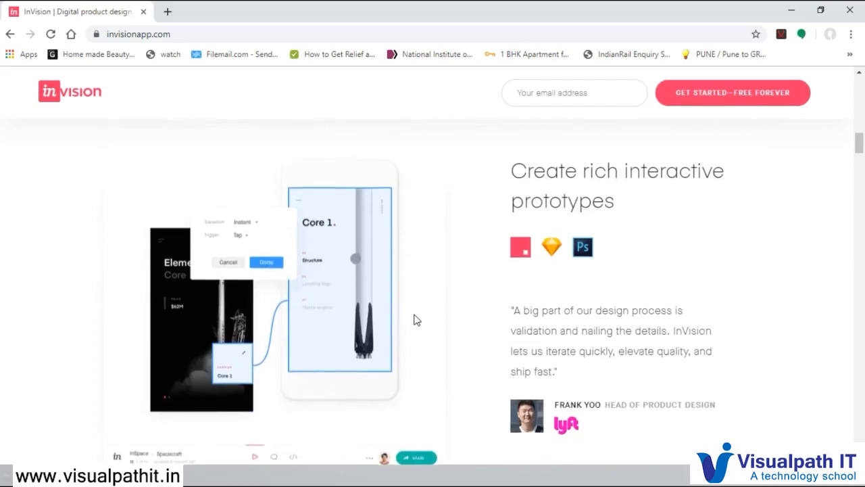
scroll(417, 320, down, 3)
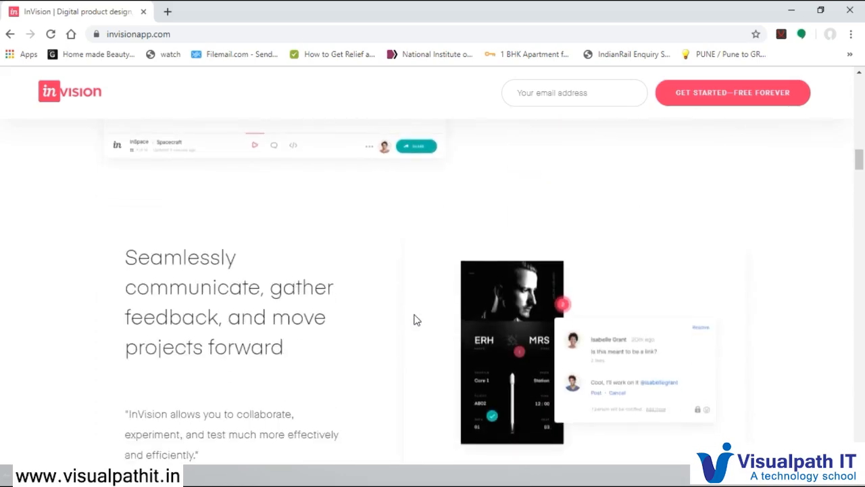
scroll(417, 320, down, 3)
scroll(416, 320, down, 3)
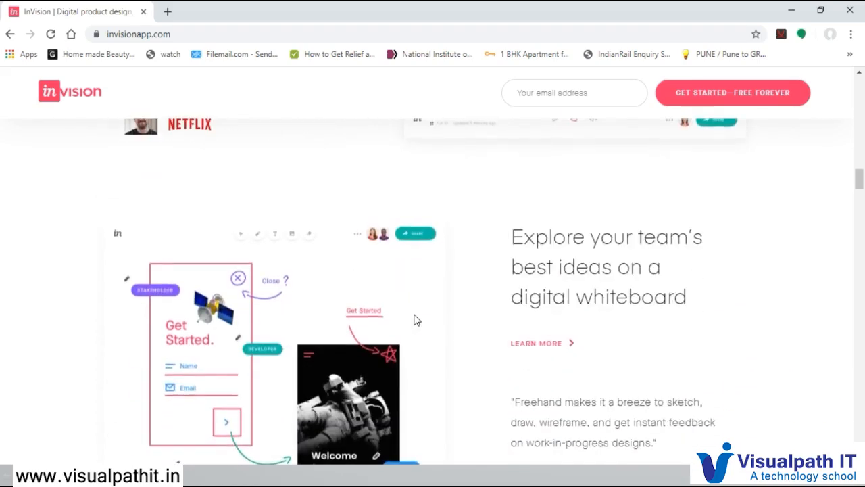
scroll(417, 320, down, 6)
Return to the top of the homepage and choose SIGN UP FREE
scroll(416, 320, up, 10)
scroll(416, 320, up, 15)
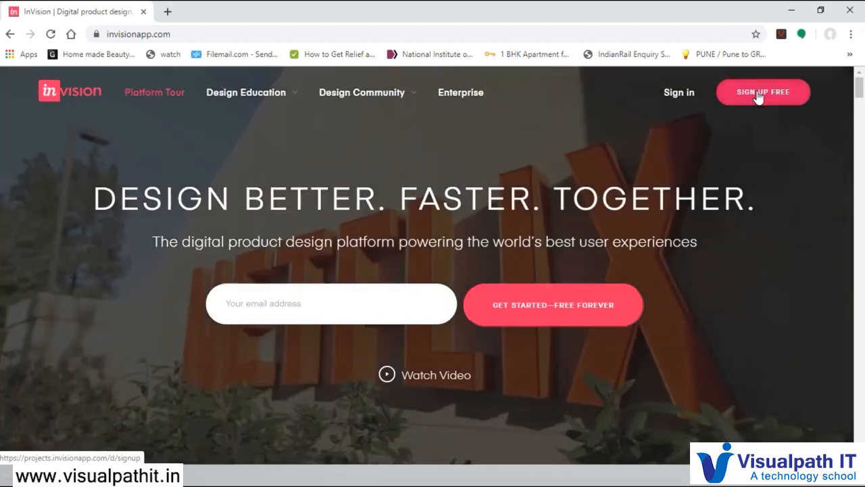
click(758, 96)
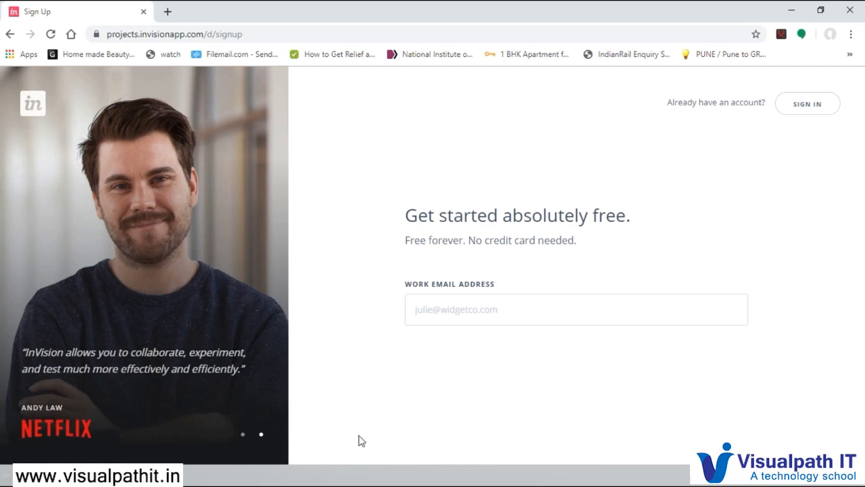
Enter the work email address in the sign-up field and continue
click(440, 310)
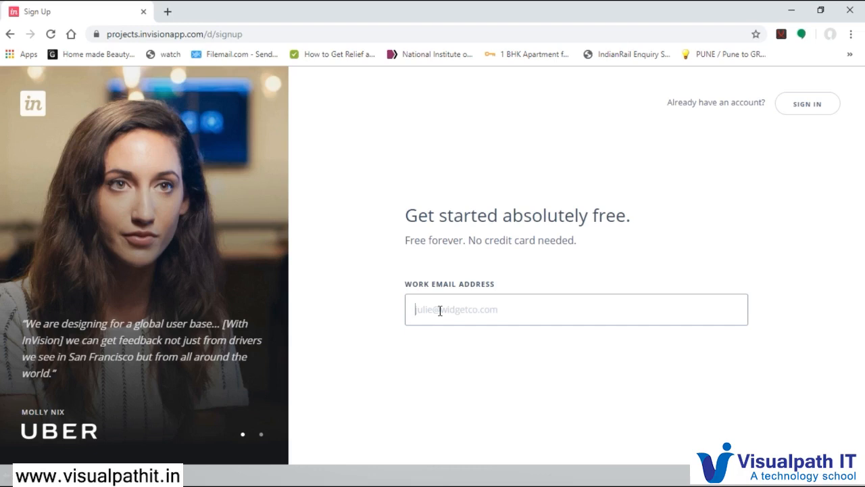
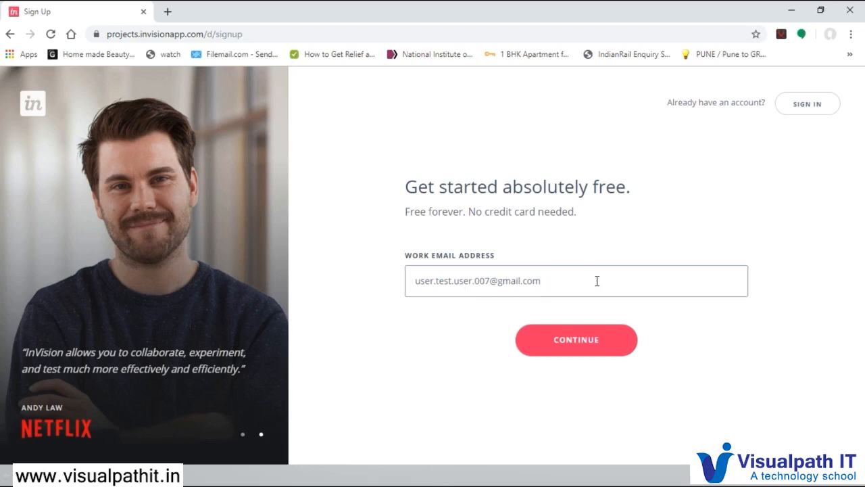
click(573, 343)
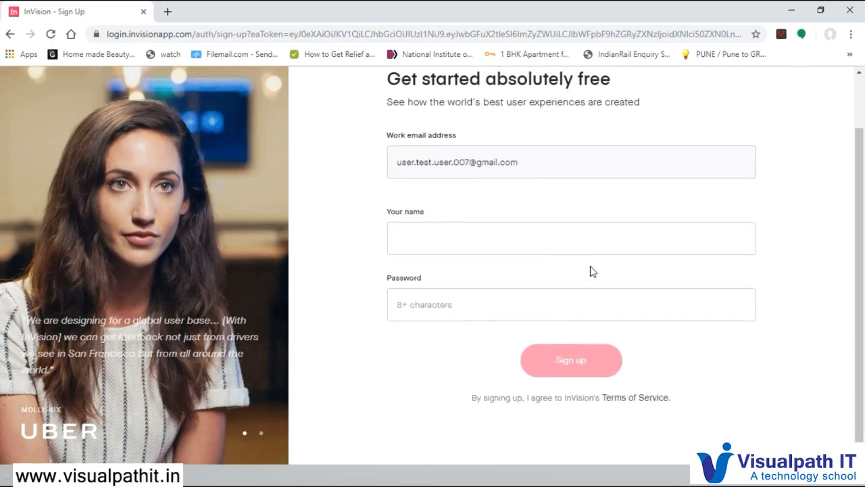
Enter the full name in Your name, removing the extra 'm' typo
click(498, 308)
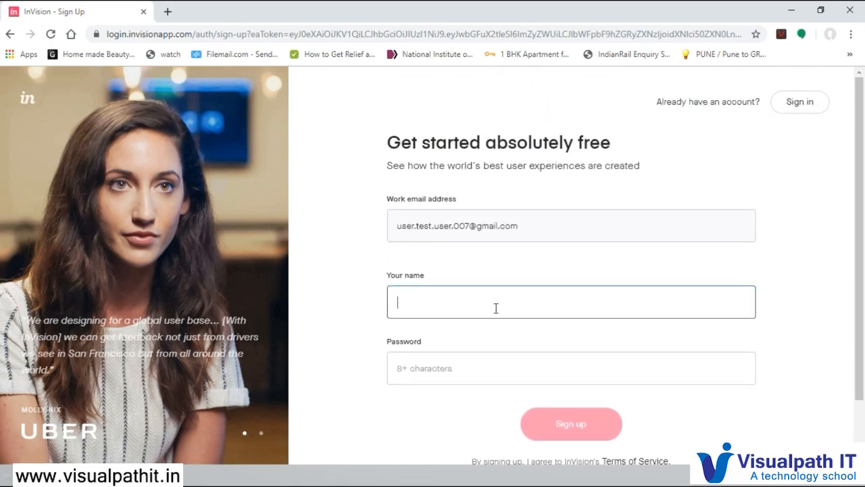
text(Mn)
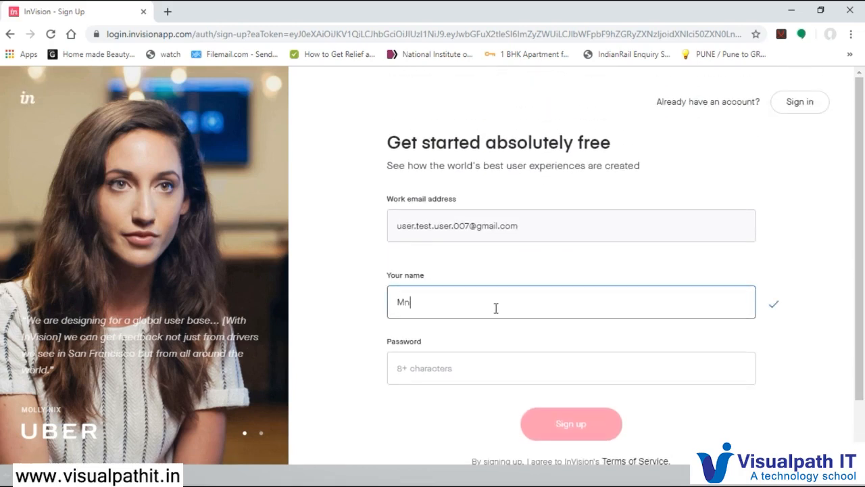
key(BackSpace)
key(BackSpace)
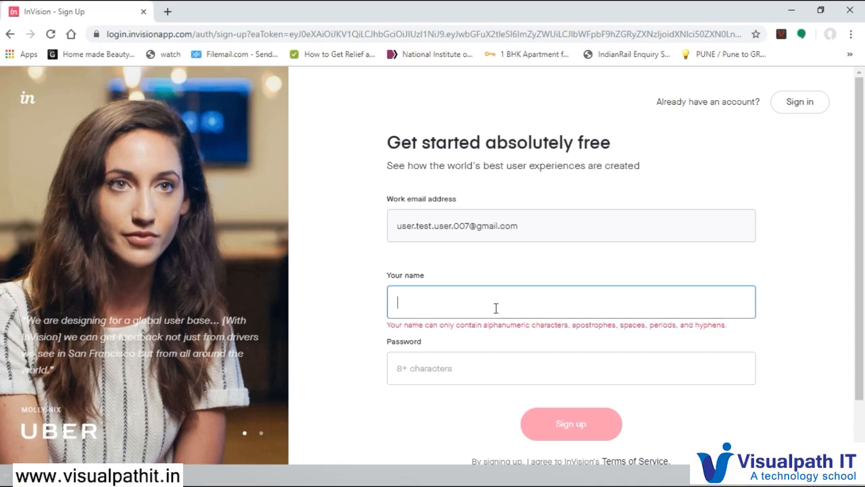
text(Dummmy User)
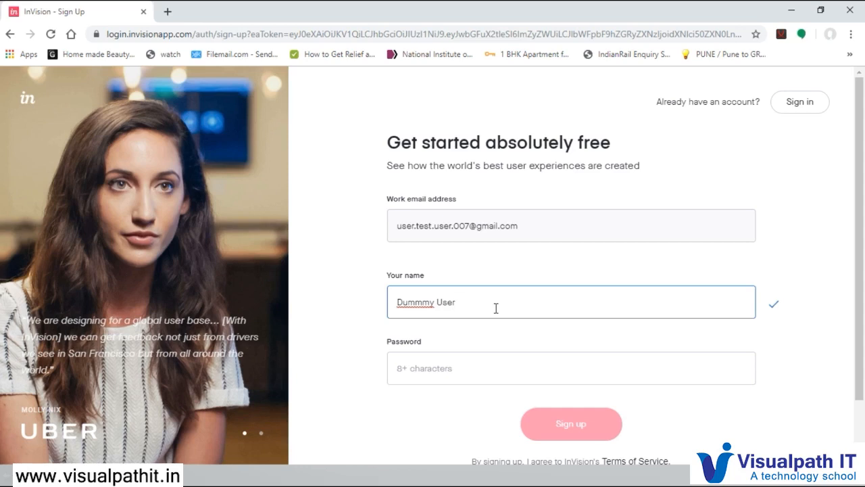
key(Tab)
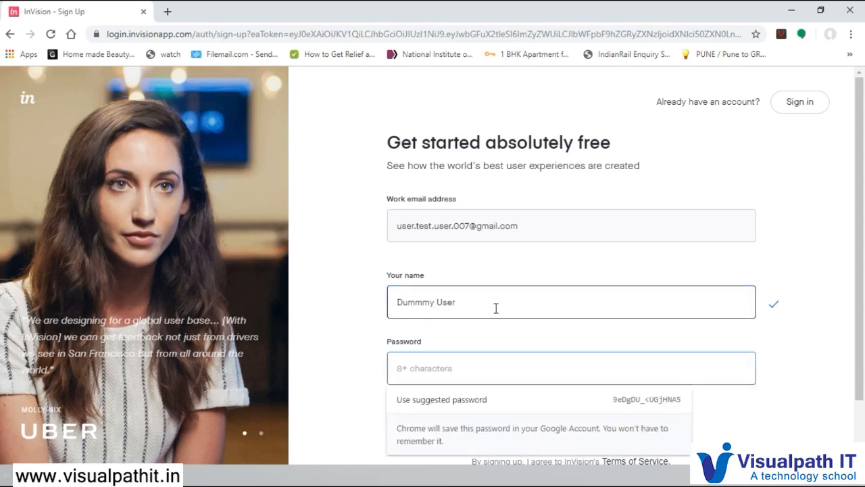
click(423, 302)
key(BackSpace)
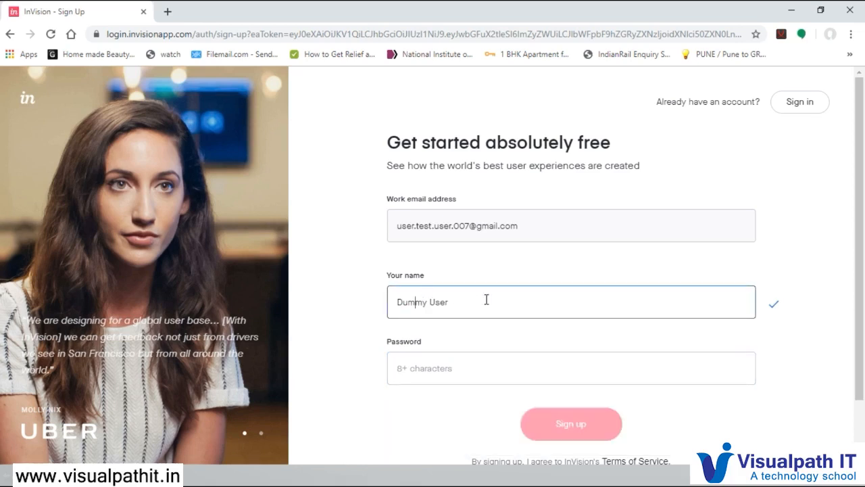
Enter the account password and submit the Sign up form
click(467, 365)
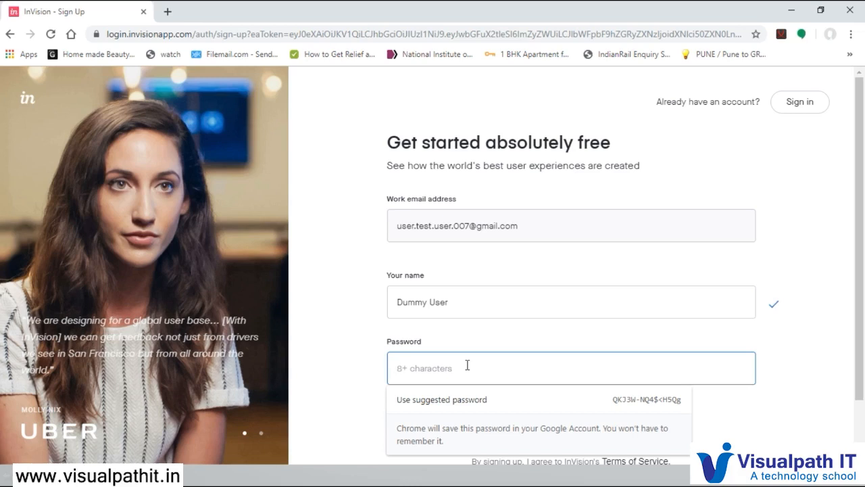
text(aaaaa)
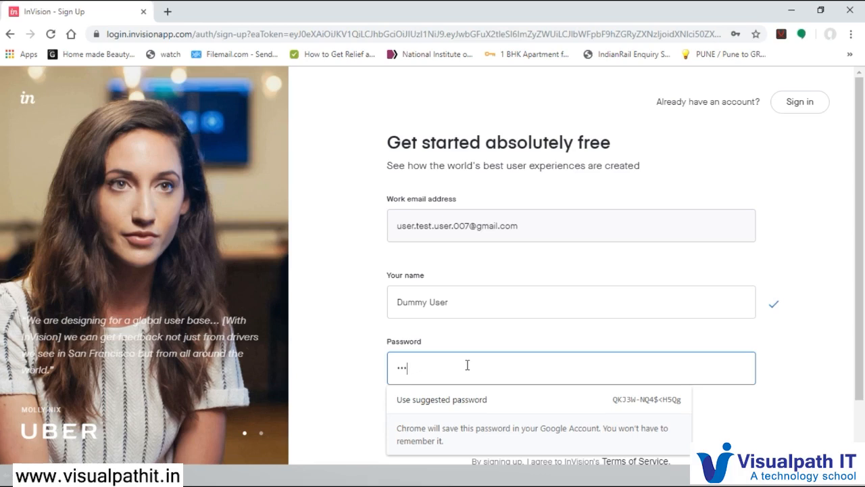
text(aaaaa)
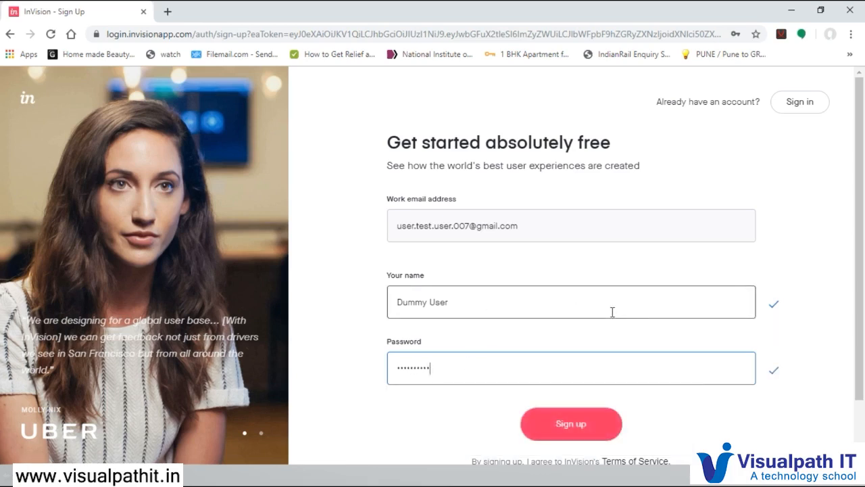
scroll(614, 310, down, 1)
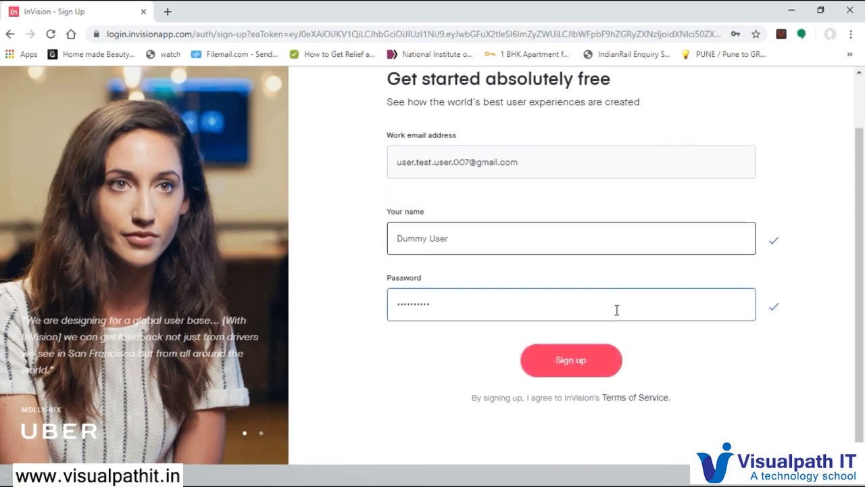
click(574, 364)
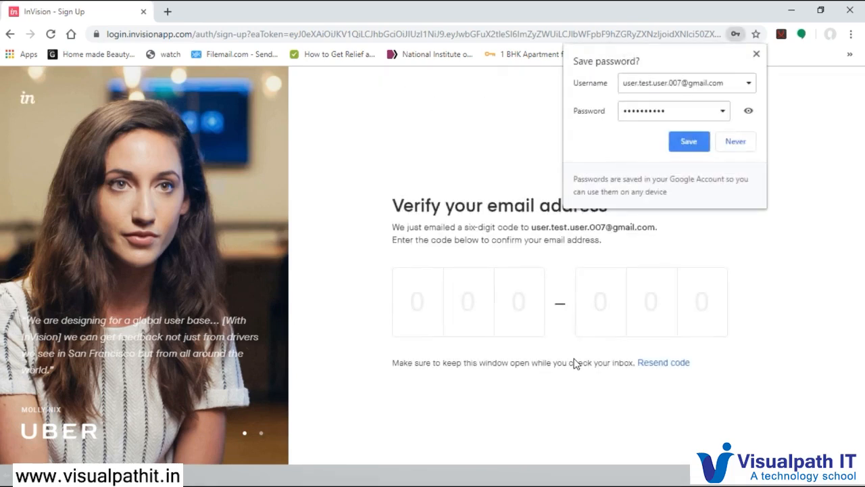
Dismiss Chrome's save-password bubble, check the recipient email address, and switch to the mail window
click(757, 54)
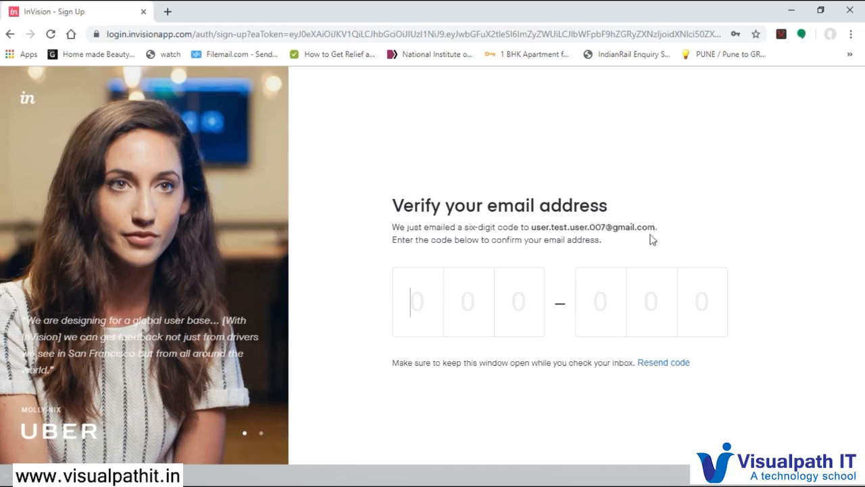
drag(531, 227, 657, 228)
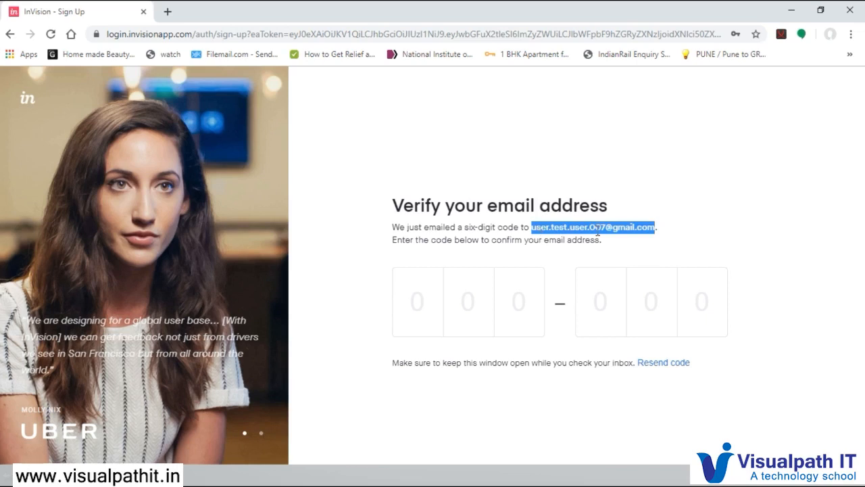
click(675, 236)
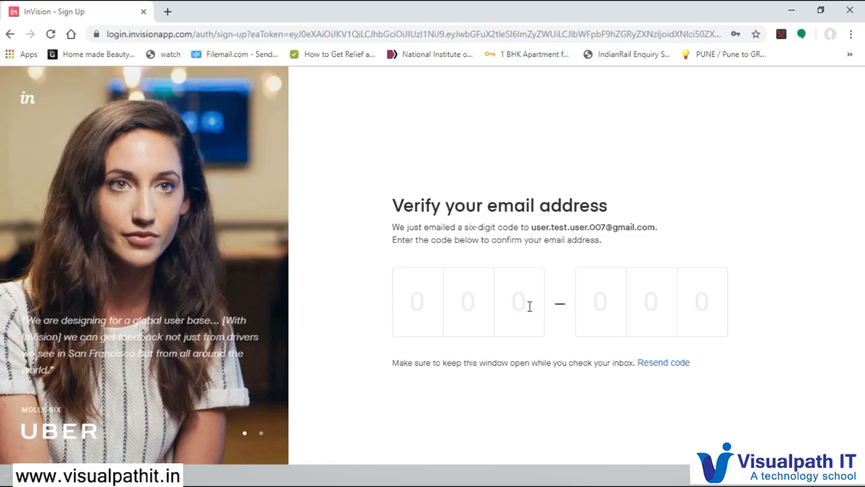
key(alt+Tab)
key(alt+Tab)
key(alt+Tab)
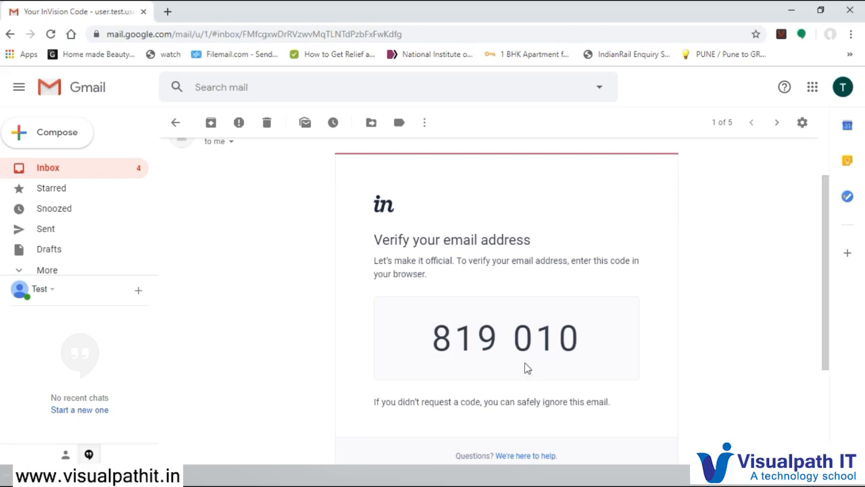
Copy the six-digit verification code from InVision's email and enter it in the code boxes
drag(432, 338, 589, 360)
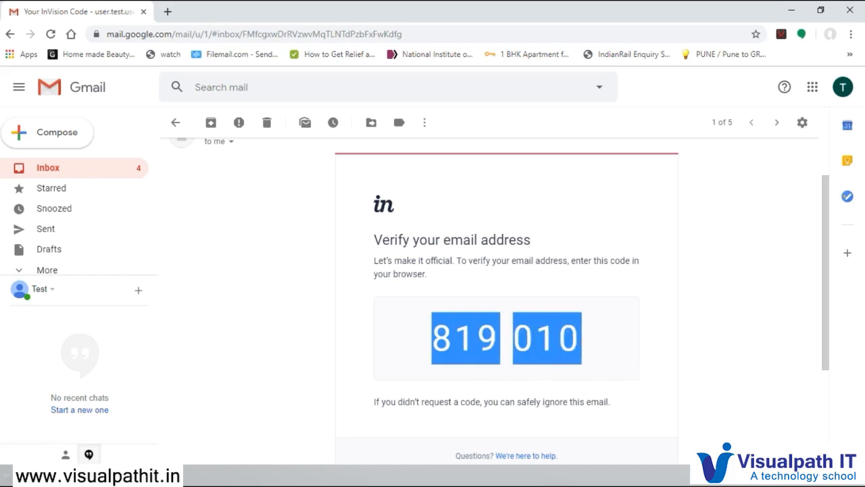
key(alt+Tab)
key(alt+Tab)
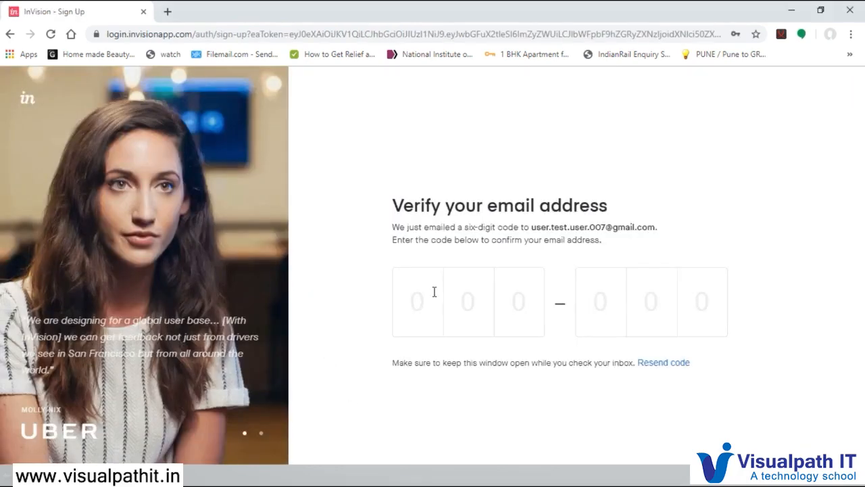
click(422, 292)
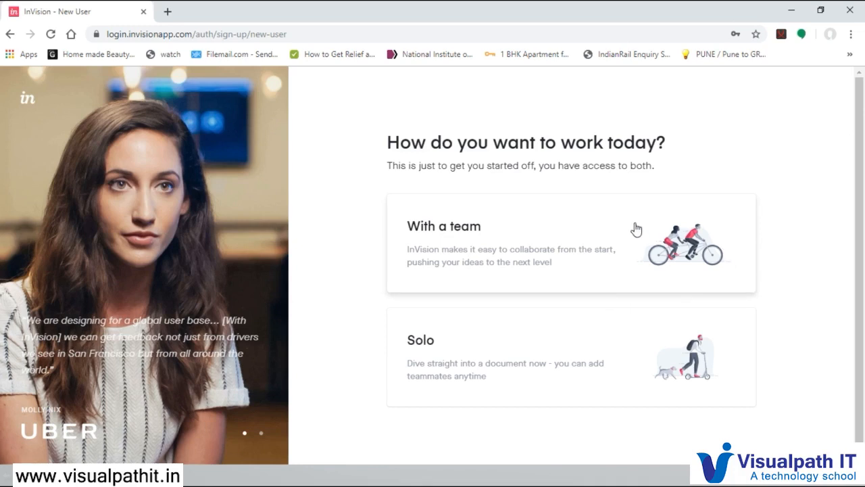
Choose the 'With a team' option
click(496, 234)
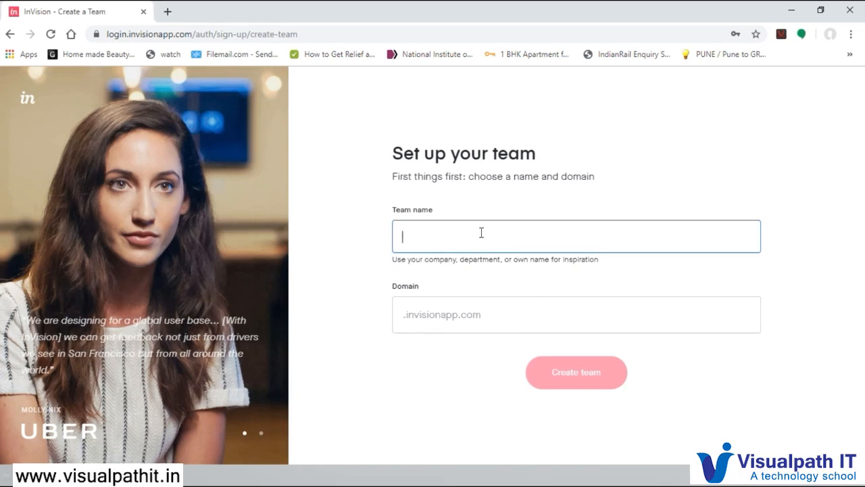
Enter creative as the team name and move to the Domain field
text(oreativ)
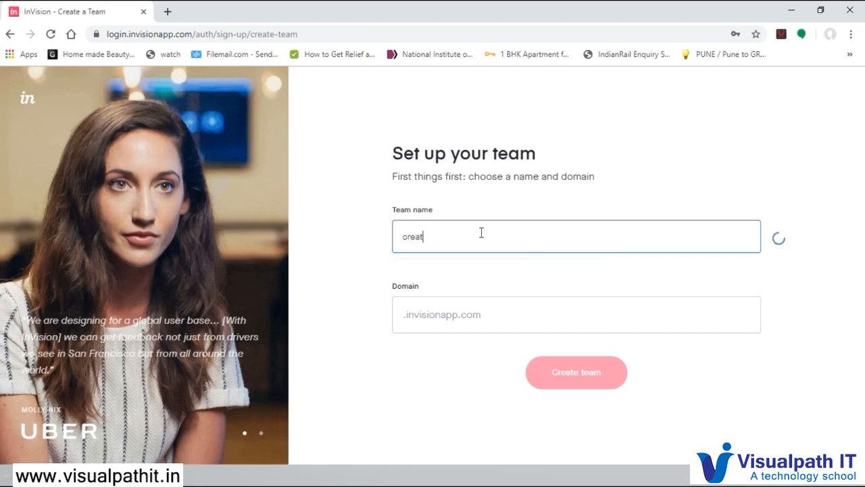
text(e)
click(533, 320)
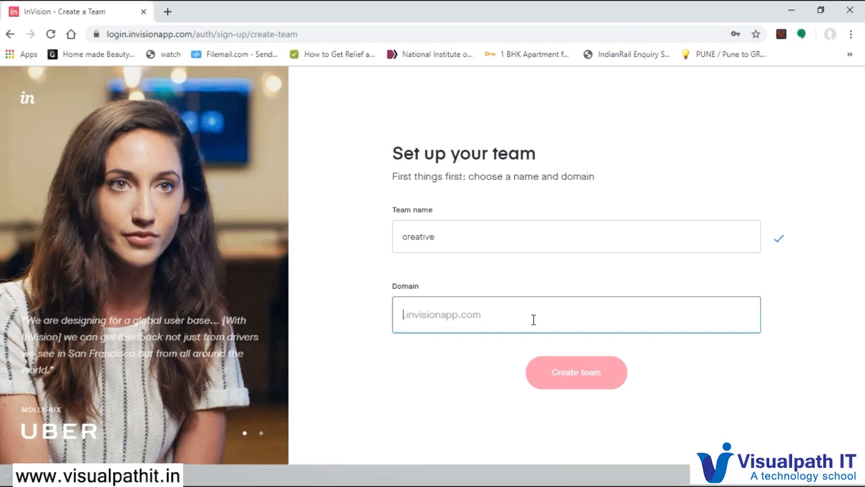
Type a team domain beginning with creative and containing team and user parts
text(cre)
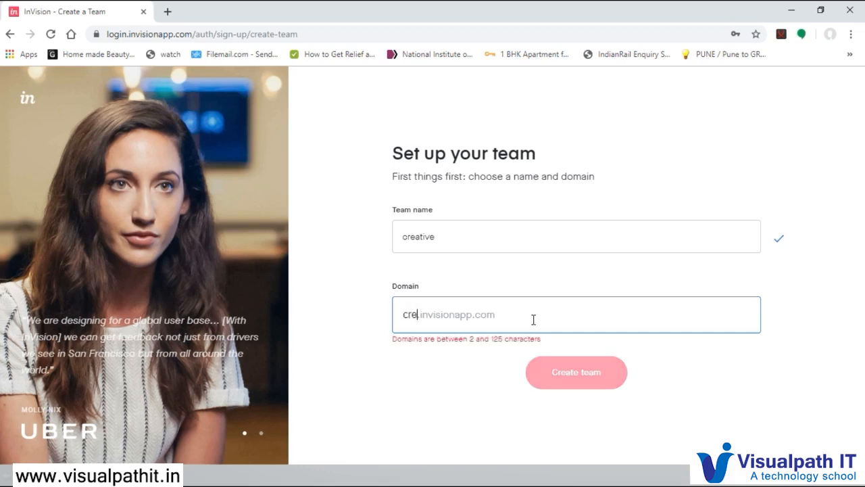
text(ative)
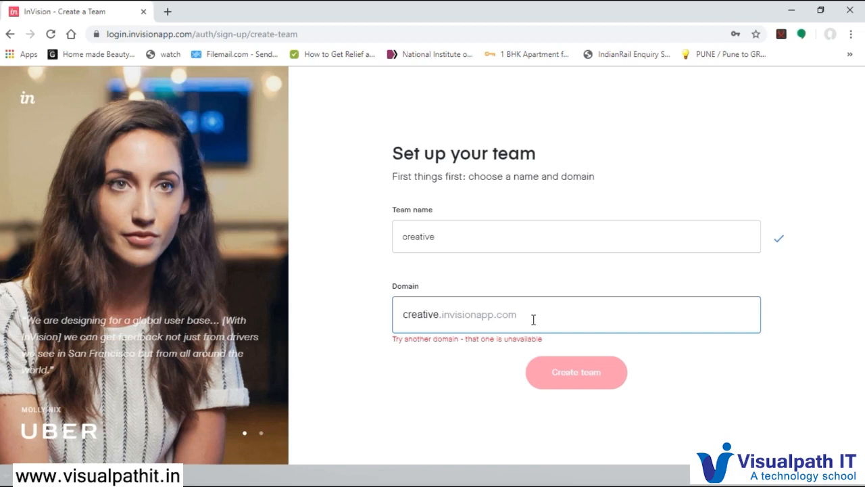
text(.team)
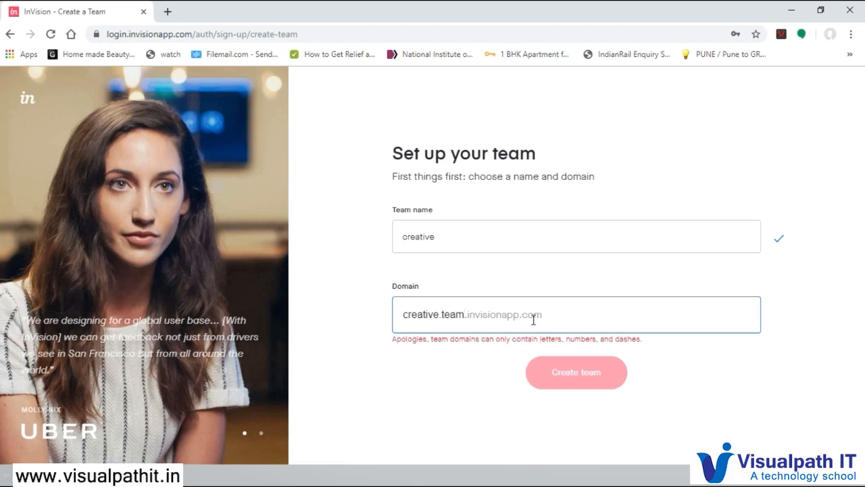
key(Left)
text(user)
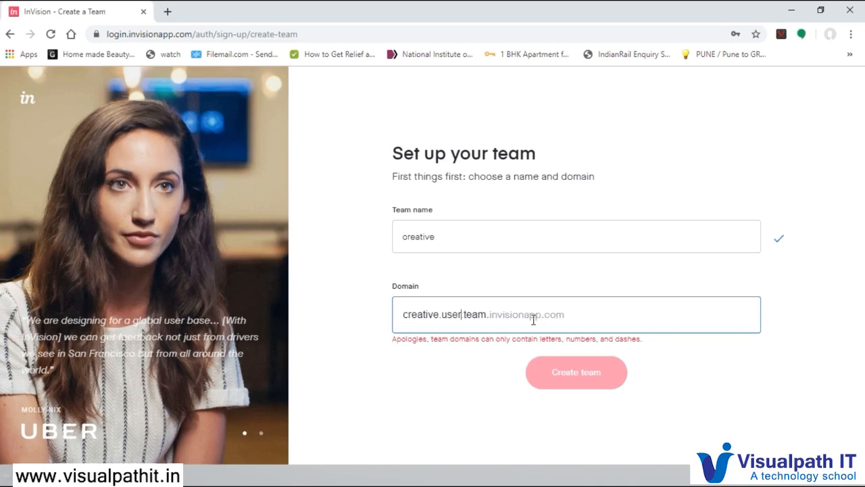
key(Right)
key(Right)
text(.invision)
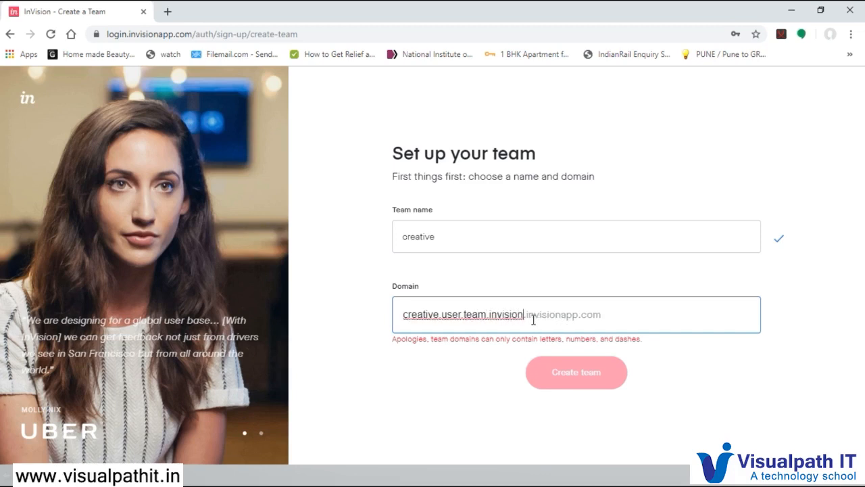
key(BackSpace)
key(BackSpace)
key(BackSpace)
key(BackSpace)
key(BackSpace)
key(BackSpace)
key(BackSpace)
key(BackSpace)
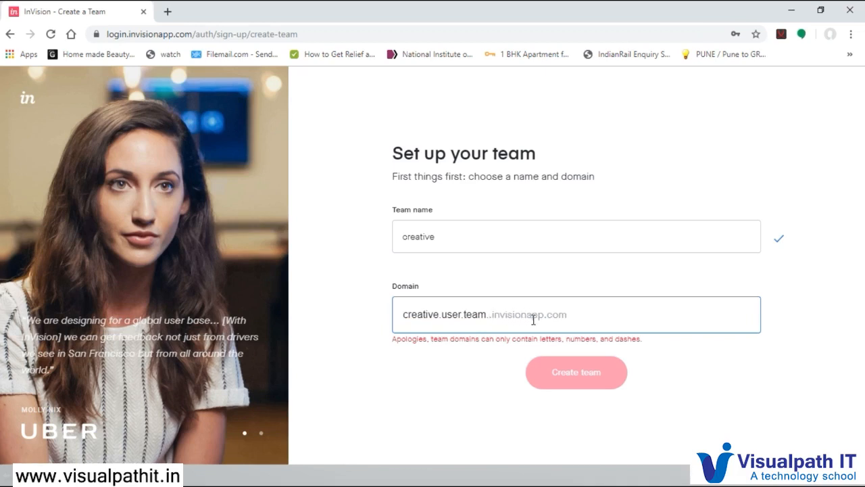
text(user.007)
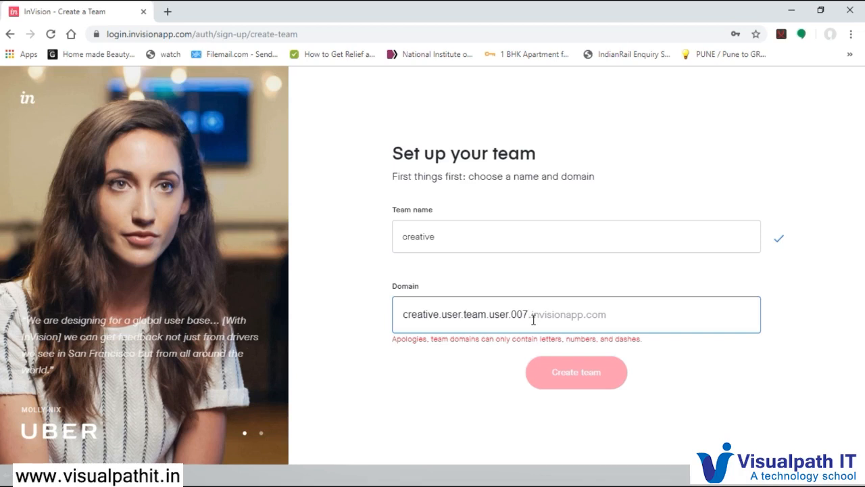
Delete the dots so the domain reads creativeuserteamuser007 and validates
key(Left)
key(Left)
key(Left)
key(Left)
key(BackSpace)
key(Left)
key(Left)
key(Left)
key(Left)
key(BackSpace)
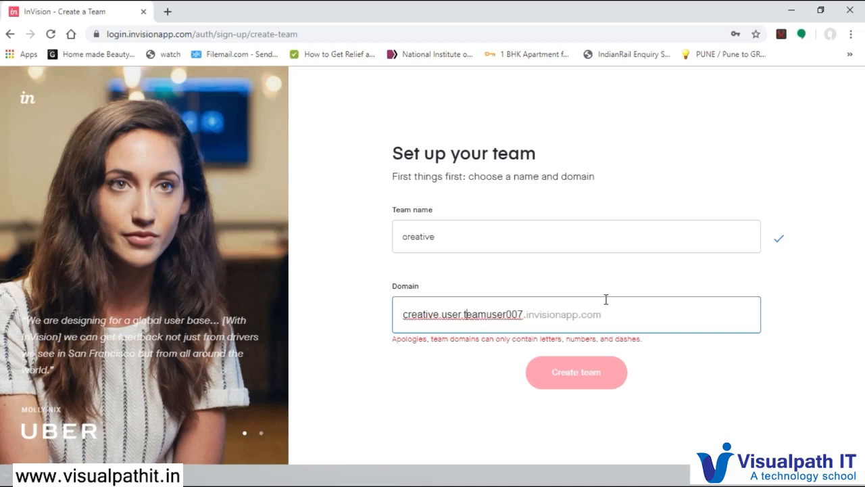
key(Left)
key(Left)
key(Left)
key(Left)
key(BackSpace)
key(Left)
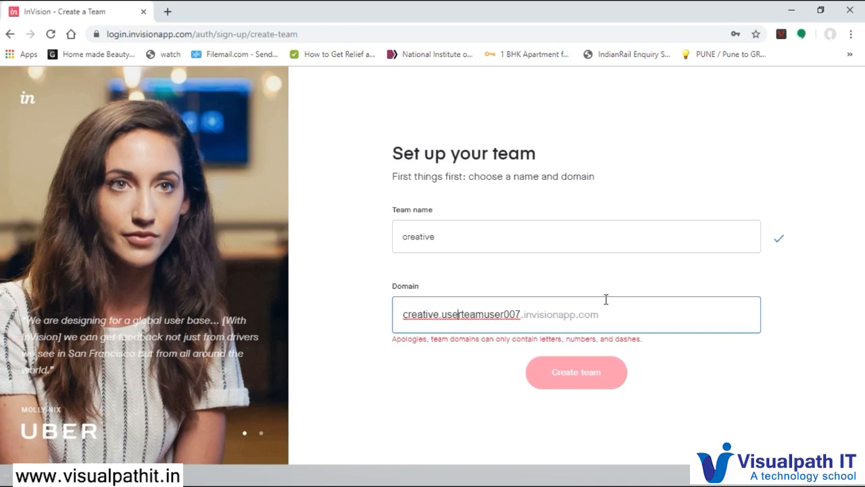
key(BackSpace)
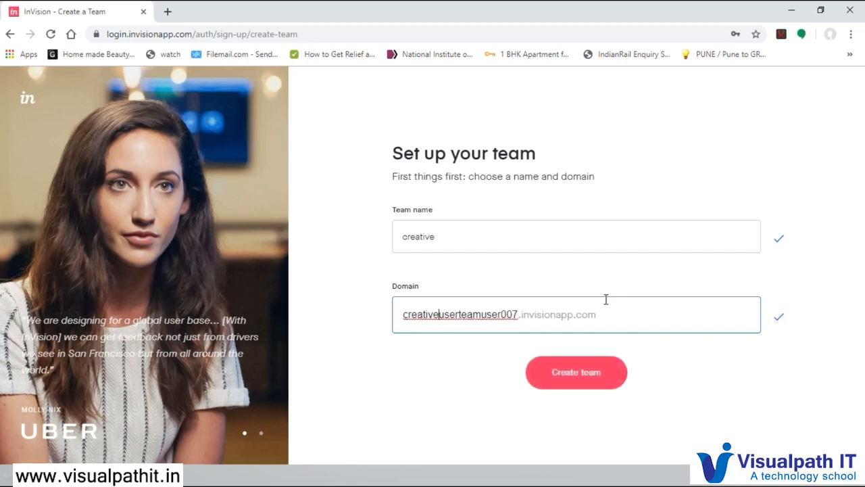
Create the team, then skip inviting team members
click(572, 381)
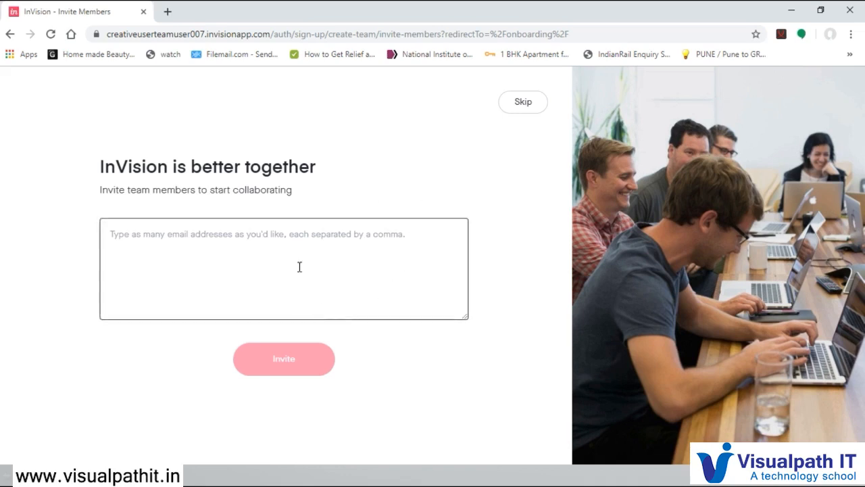
click(522, 102)
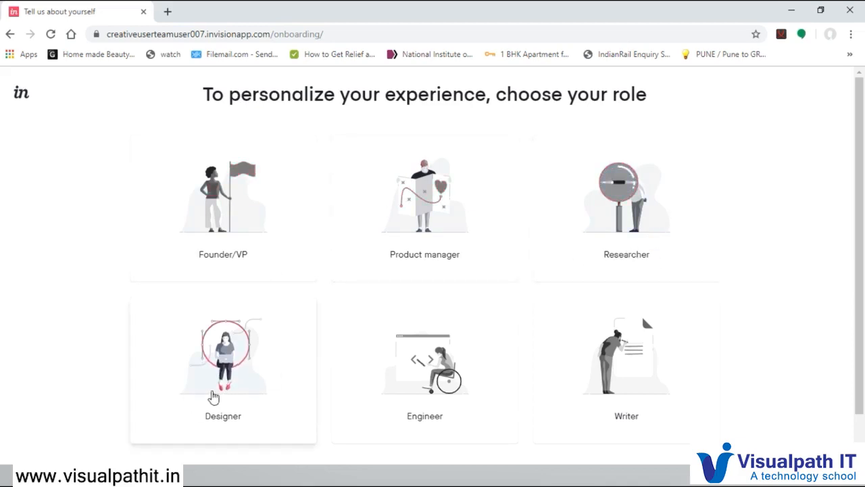
Scroll down the 'Tell us about yourself' page to reveal all six role cards
scroll(652, 408, down, 1)
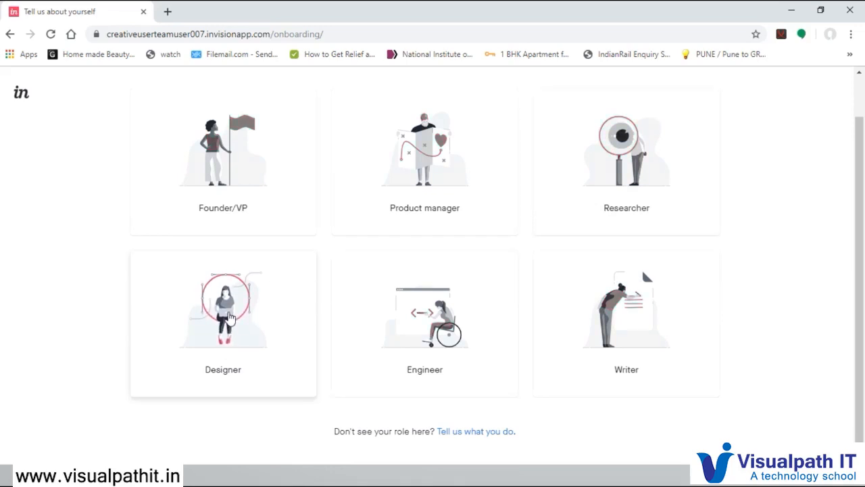
Pick Designer as your role on the onboarding page
click(230, 317)
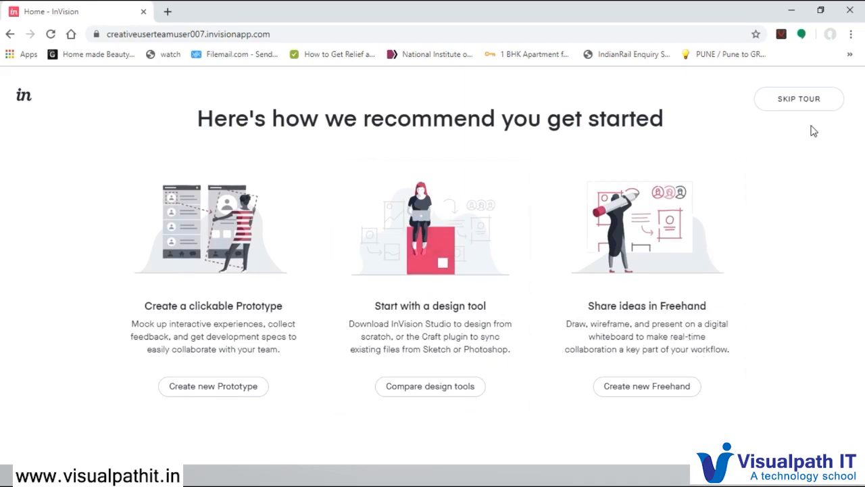
Skip the tour, then look over the Home page and its + Create new menu
click(805, 100)
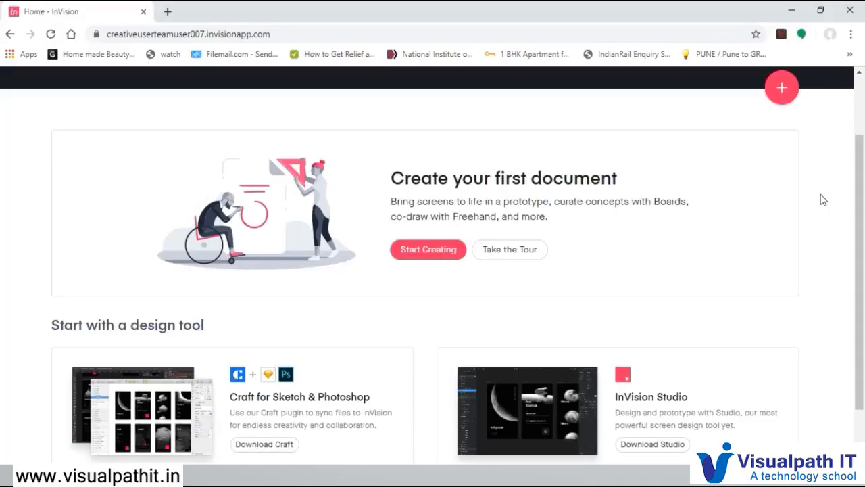
scroll(806, 277, up, 2)
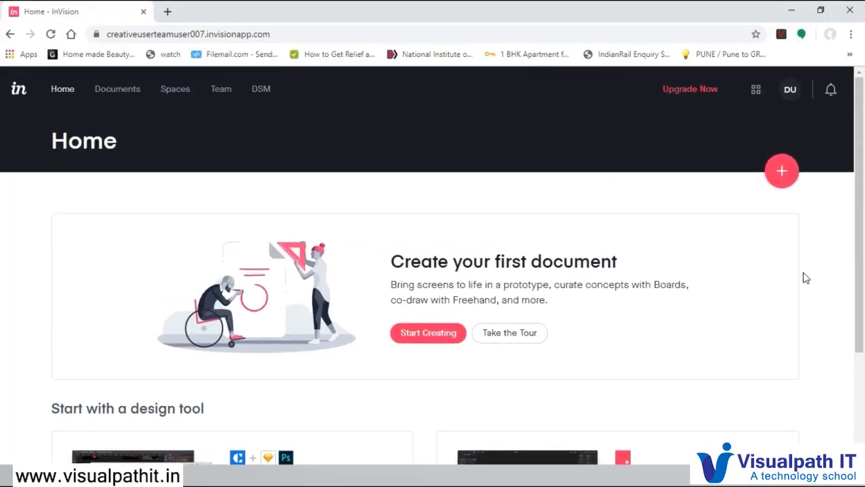
click(780, 171)
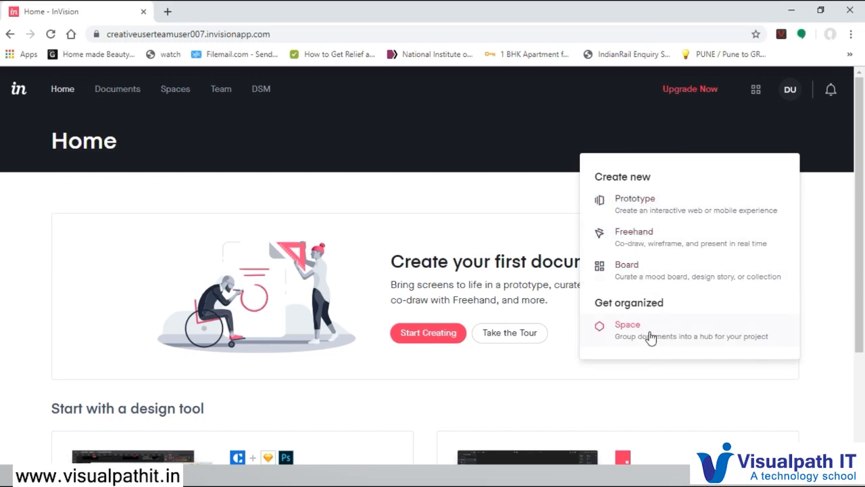
click(826, 213)
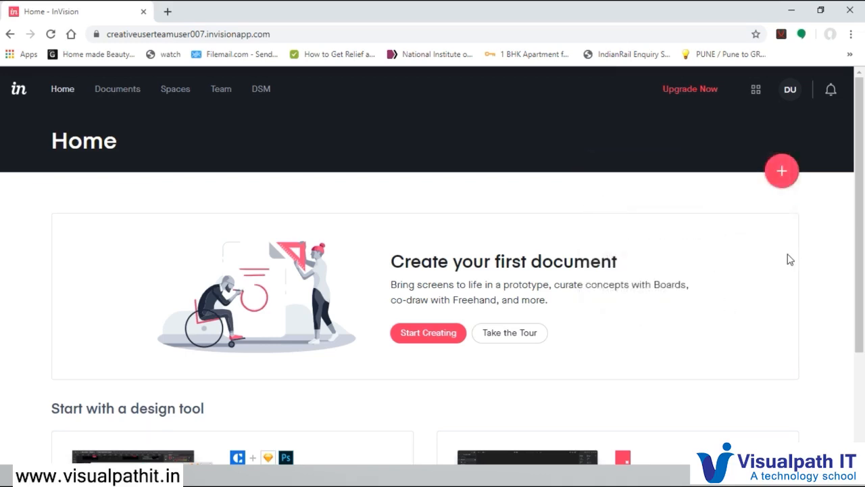
scroll(789, 260, down, 1)
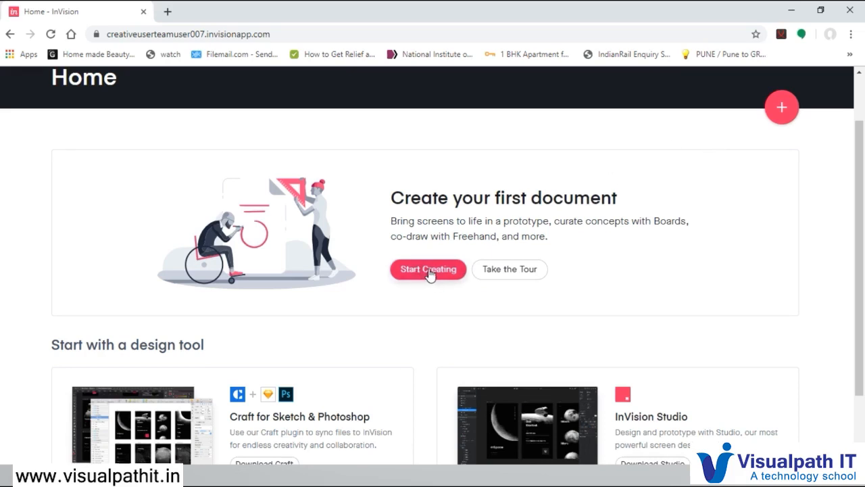
scroll(429, 272, down, 1)
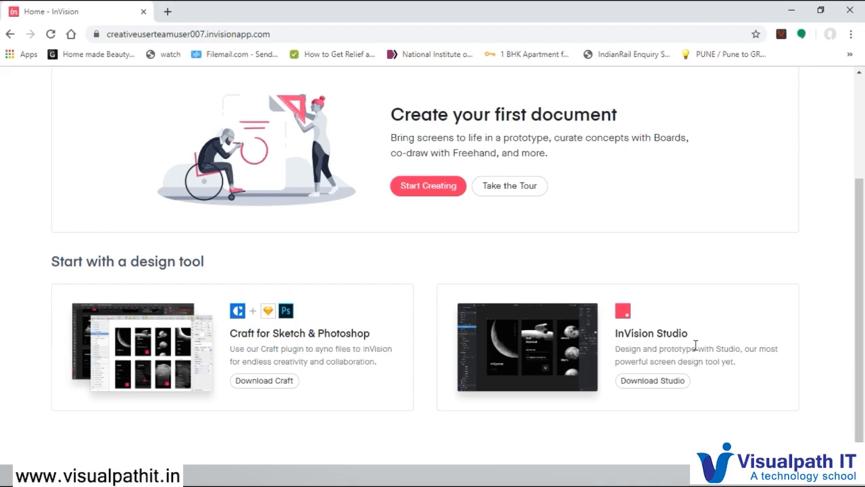
scroll(695, 346, up, 3)
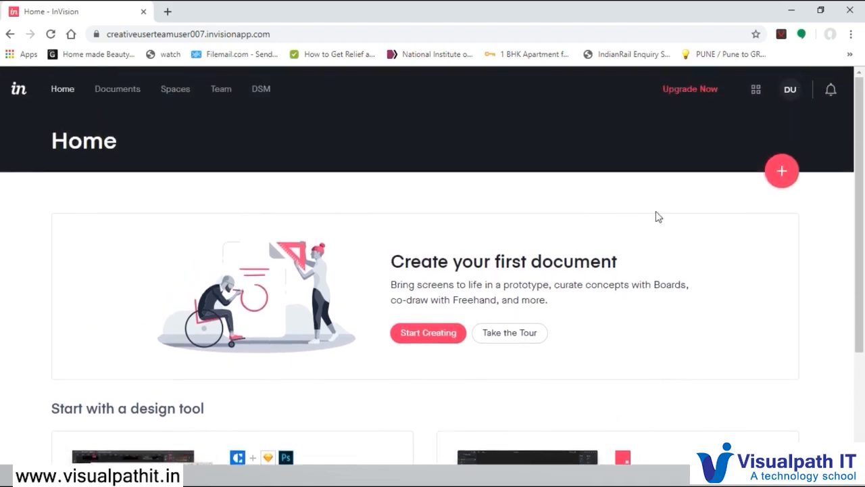
Start a new Freehand document named 'Creative-Freehand'
click(781, 170)
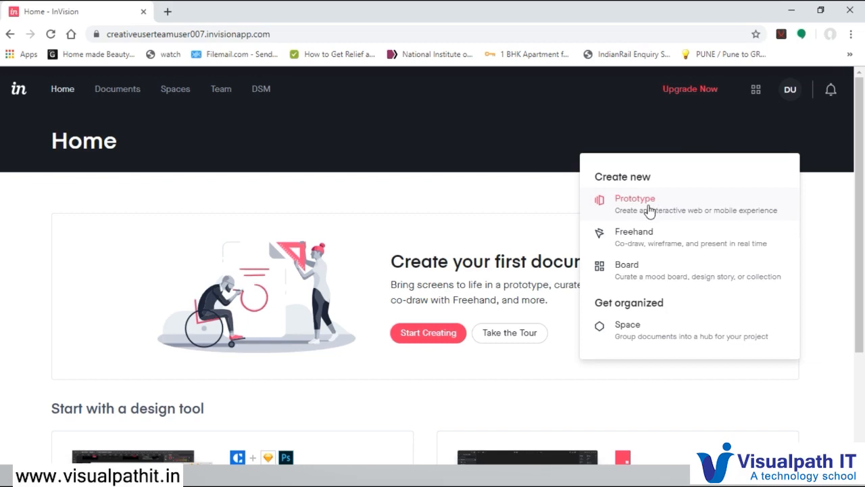
click(628, 243)
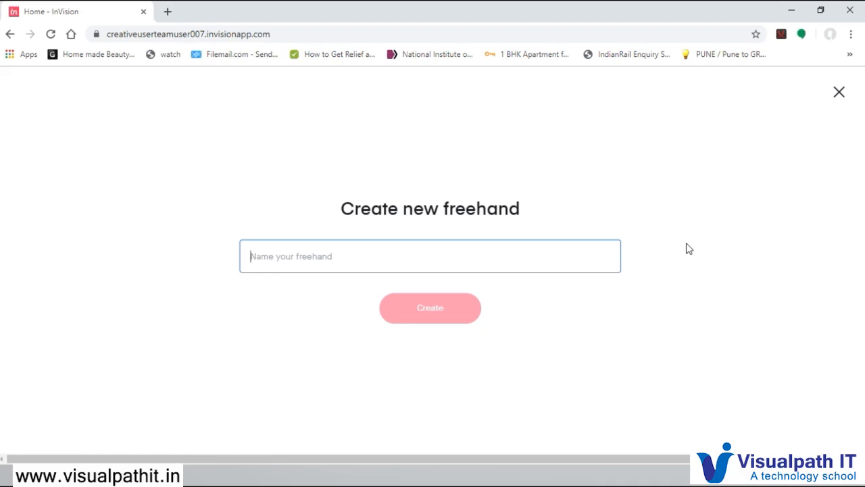
text(Creat)
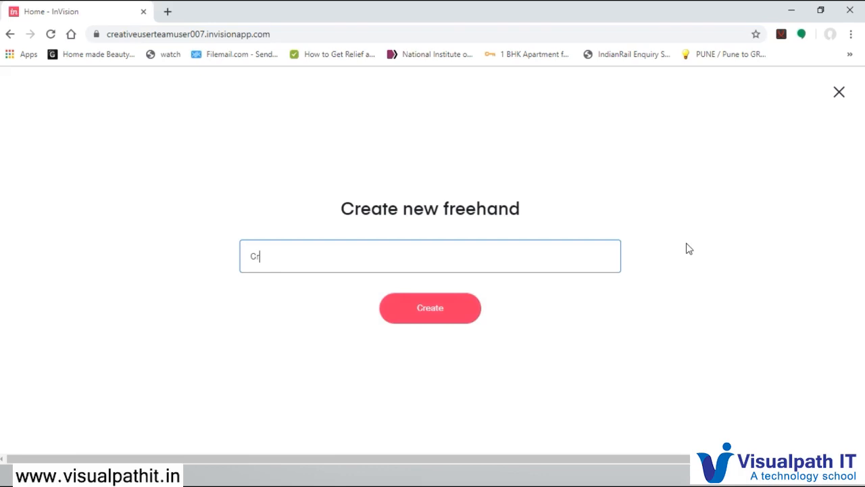
text(ive-Freee)
key(BackSpace)
text(hand)
Create the Creative-Freehand board, choose Start drawing, and skip the drawing tips walkthrough
click(422, 311)
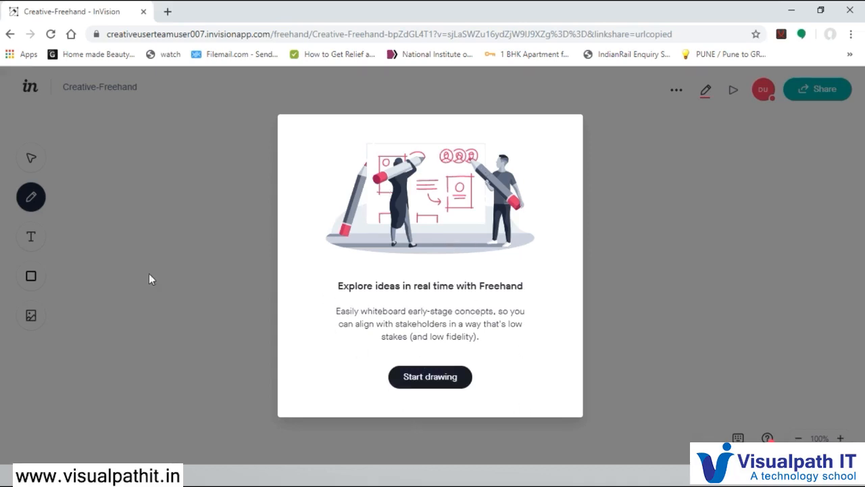
click(428, 379)
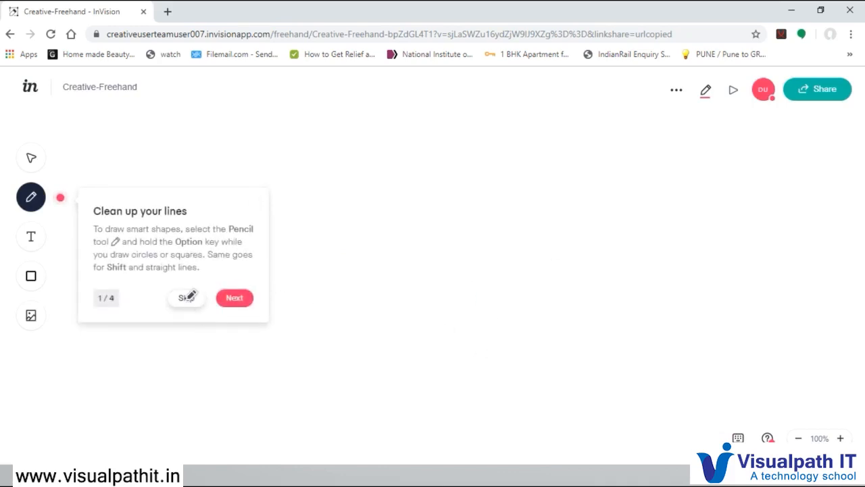
click(186, 298)
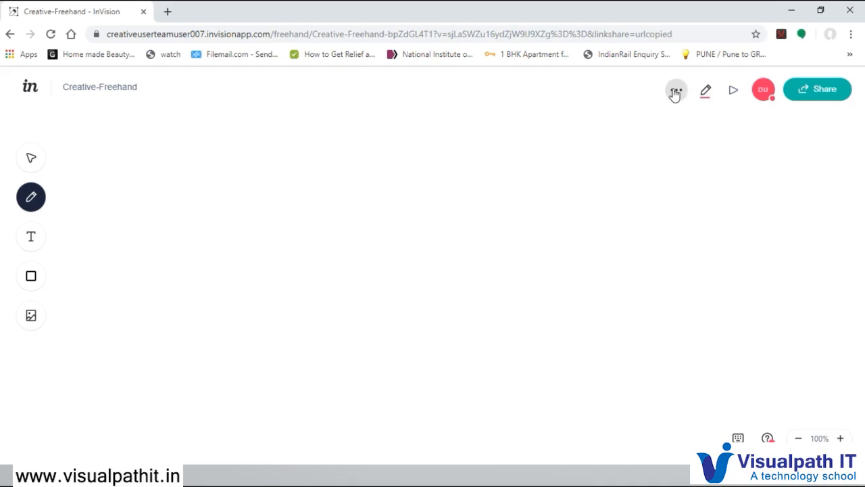
Review the Clear my drawings / Clear everything options, then close the menu
click(675, 94)
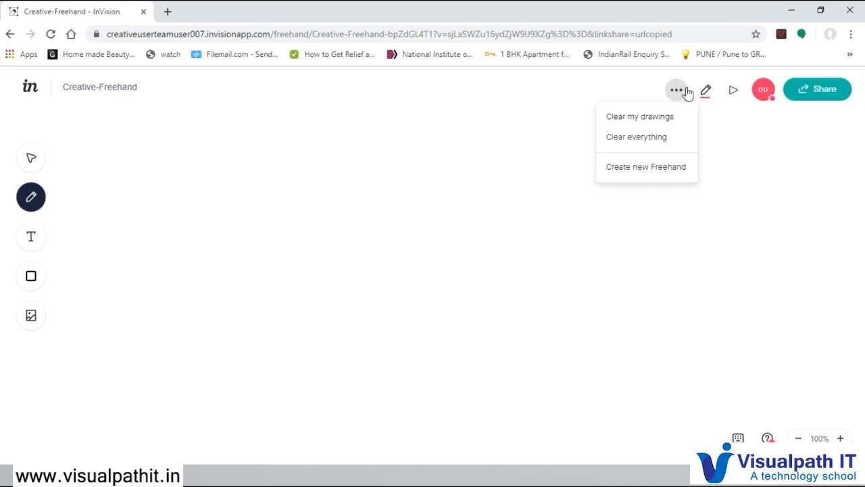
click(789, 139)
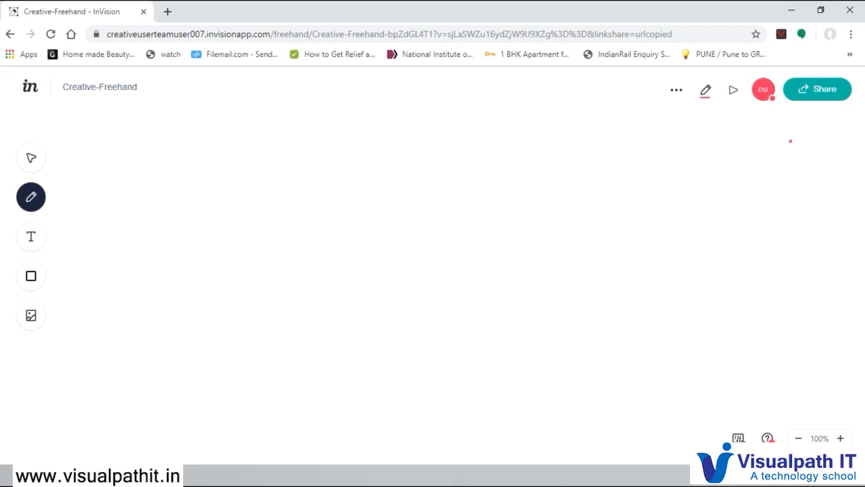
click(738, 438)
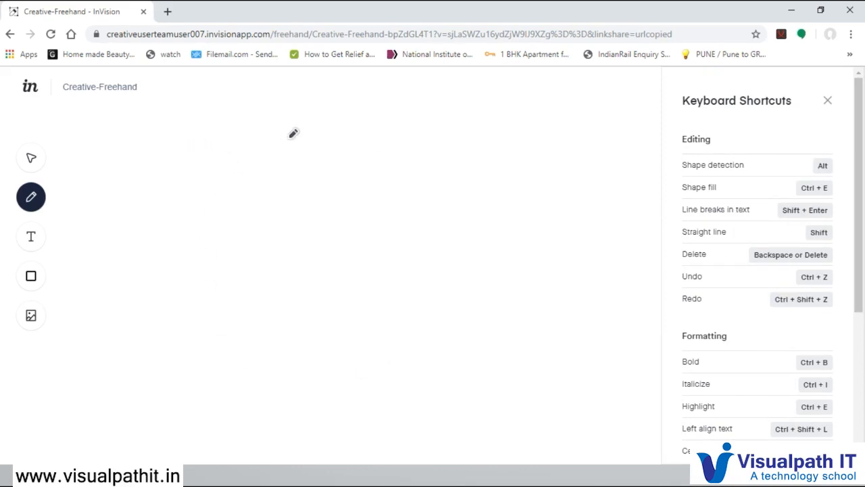
click(828, 101)
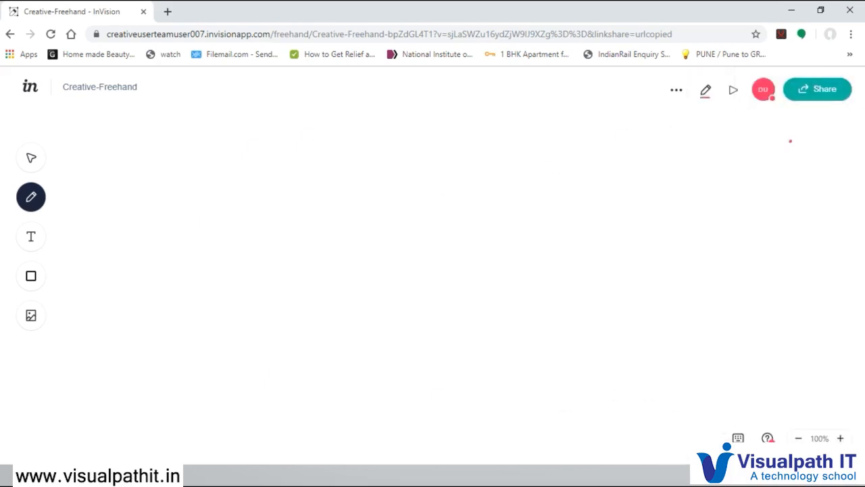
click(768, 438)
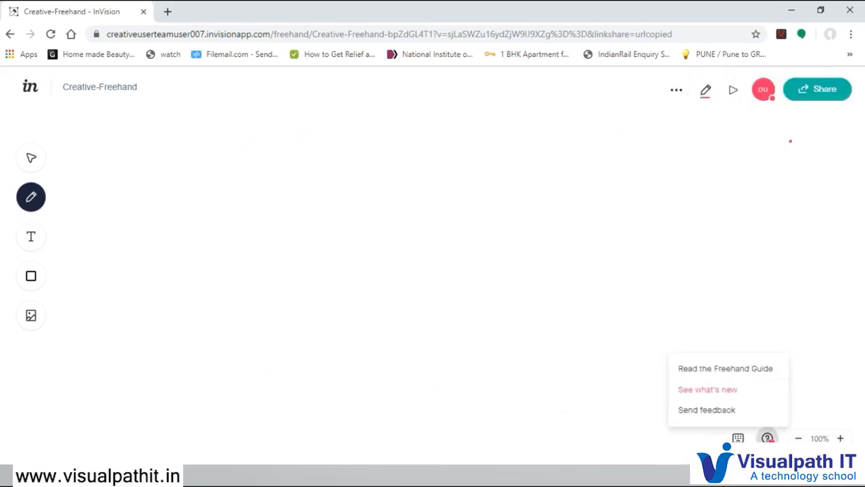
key(ctrl)
key(ctrl)
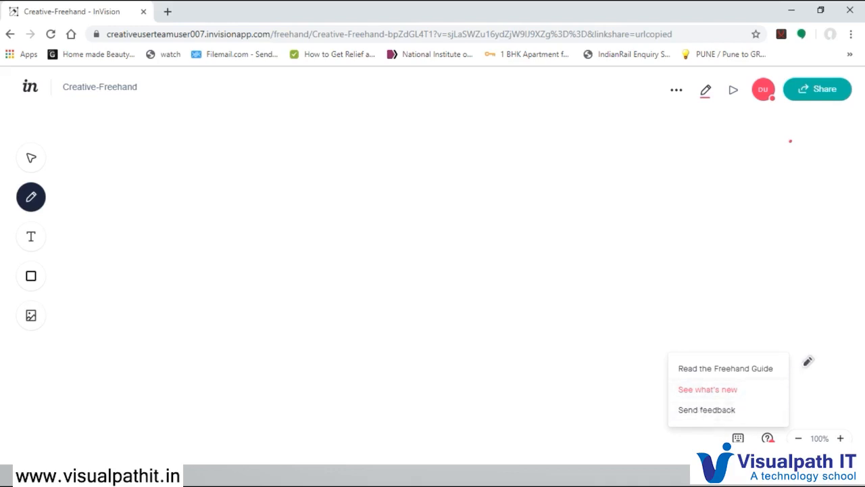
click(768, 438)
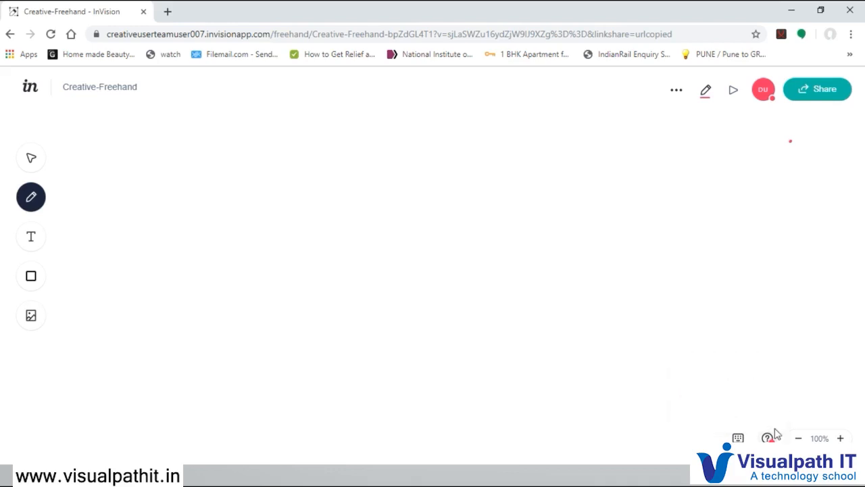
click(32, 159)
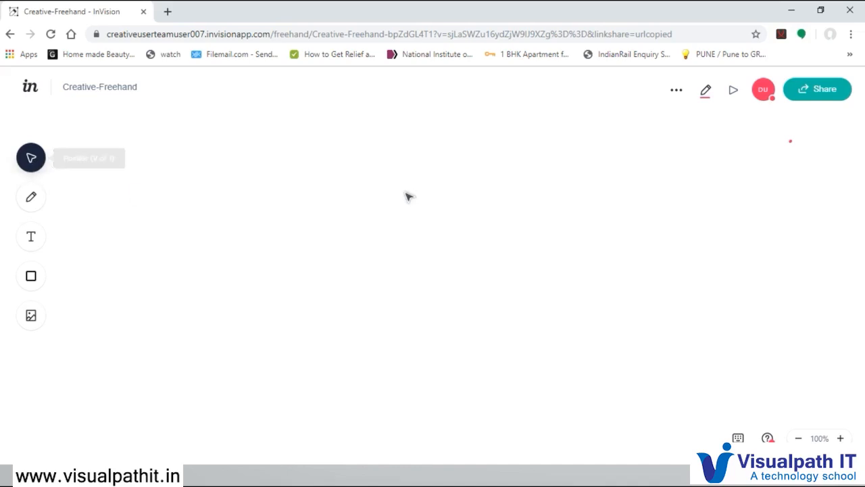
drag(343, 195, 515, 333)
mouse_move(258, 144)
mouse_down()
mouse_move(520, 373)
mouse_move(632, 377)
mouse_move(622, 404)
mouse_up()
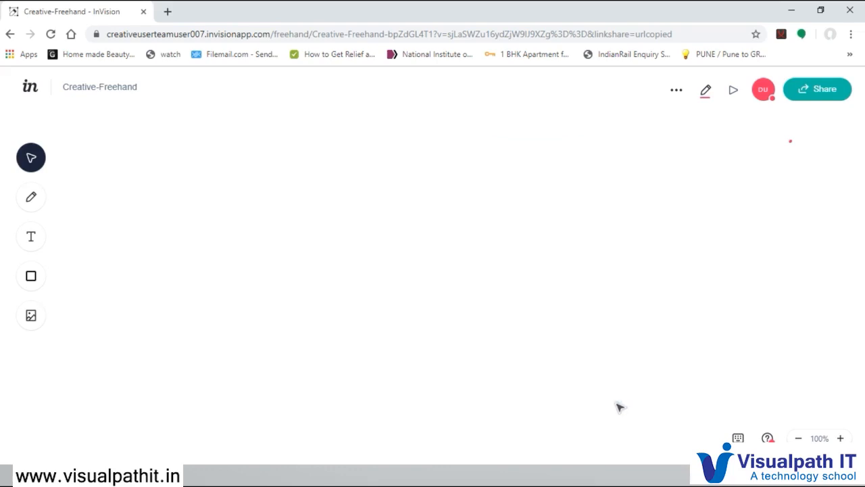
click(31, 200)
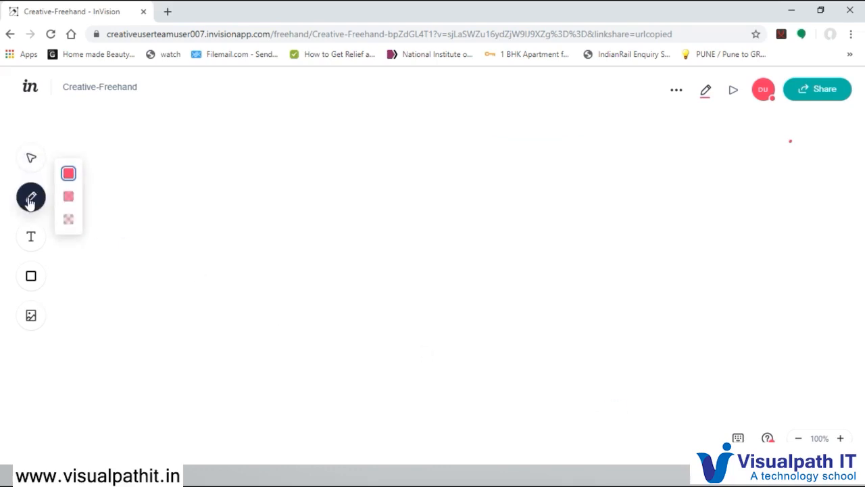
click(30, 201)
click(30, 200)
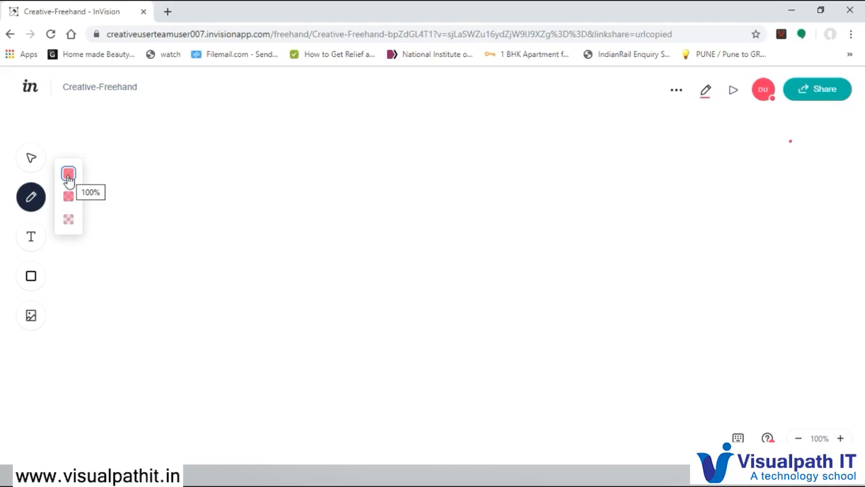
click(30, 196)
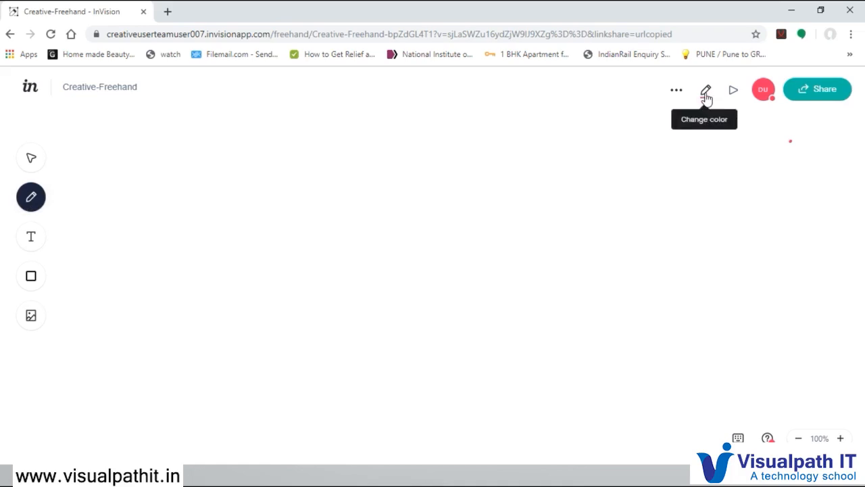
Set the pencil colour to indigo and draw a tall freehand rectangle
click(706, 98)
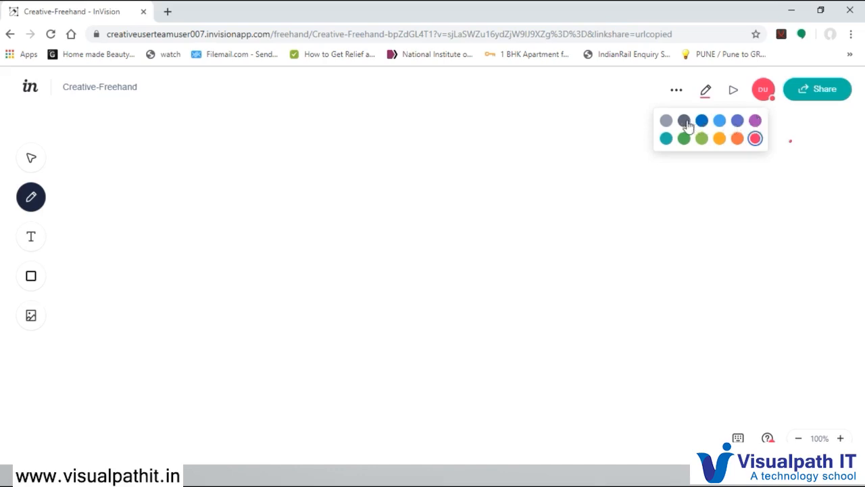
click(738, 124)
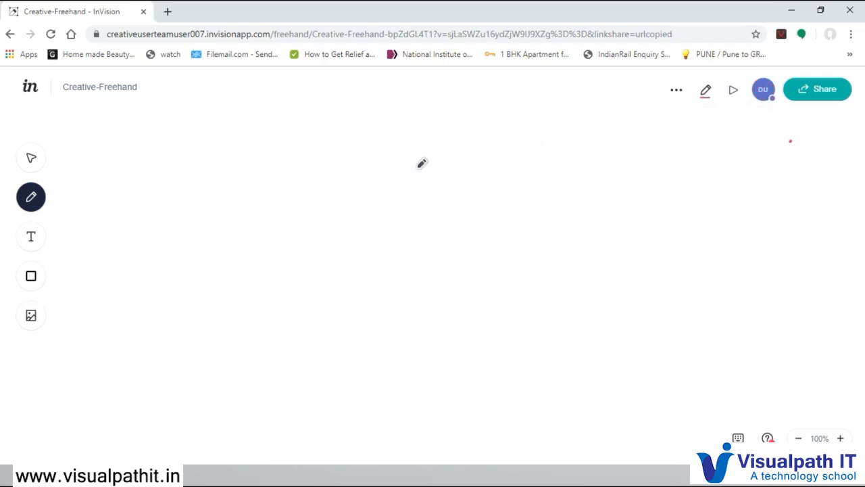
key(v)
key(p)
mouse_move(34, 202)
mouse_move(279, 140)
mouse_down()
mouse_move(278, 358)
mouse_move(484, 359)
mouse_move(484, 121)
mouse_move(282, 118)
mouse_move(283, 141)
mouse_up()
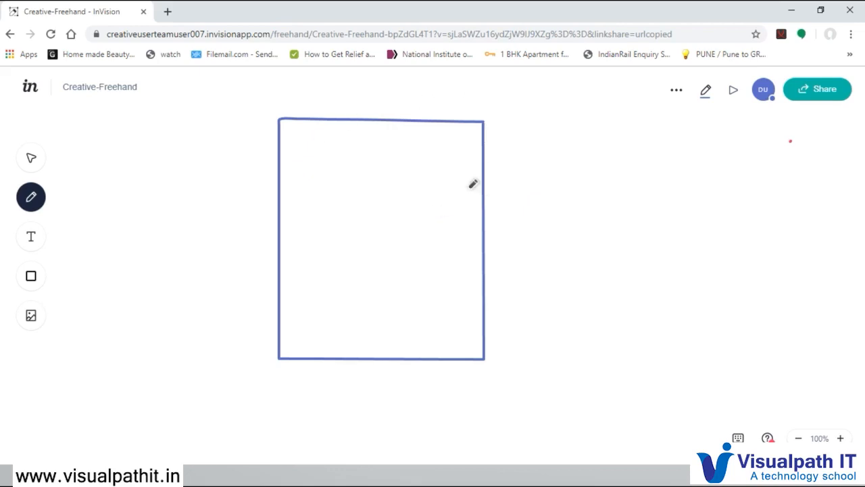
Draw a wavy line and handwrite 'The Test of P tool' right of the rectangle
mouse_move(520, 177)
mouse_down()
mouse_move(526, 187)
mouse_move(570, 179)
mouse_move(739, 183)
mouse_up()
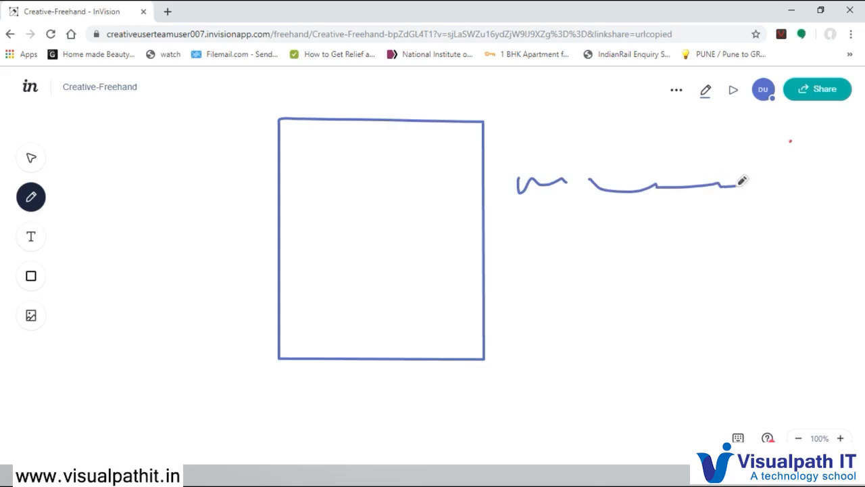
mouse_move(519, 218)
mouse_down()
mouse_move(533, 230)
mouse_move(541, 218)
mouse_move(547, 231)
mouse_move(598, 234)
mouse_move(649, 217)
mouse_move(634, 238)
mouse_move(683, 216)
mouse_move(677, 236)
mouse_up()
mouse_move(696, 189)
mouse_down()
mouse_move(700, 230)
mouse_move(716, 228)
mouse_move(710, 208)
mouse_up()
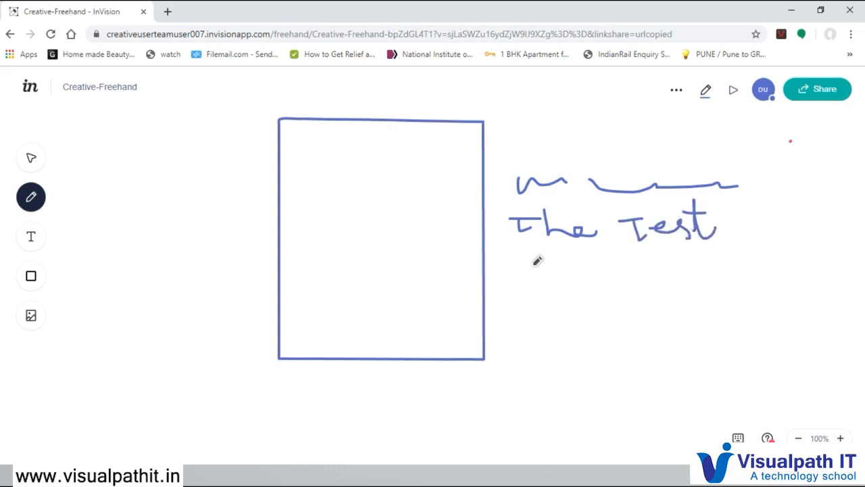
mouse_move(543, 261)
mouse_down()
mouse_move(558, 262)
mouse_move(545, 261)
mouse_move(579, 297)
mouse_move(575, 305)
mouse_up()
mouse_move(569, 276)
mouse_down()
mouse_move(594, 271)
mouse_move(620, 292)
mouse_up()
mouse_move(618, 258)
mouse_down()
mouse_move(633, 260)
mouse_move(638, 277)
mouse_up()
mouse_move(688, 279)
mouse_down()
mouse_move(695, 292)
mouse_move(688, 282)
mouse_move(702, 290)
mouse_move(700, 280)
mouse_move(722, 282)
mouse_move(729, 243)
mouse_move(738, 281)
mouse_up()
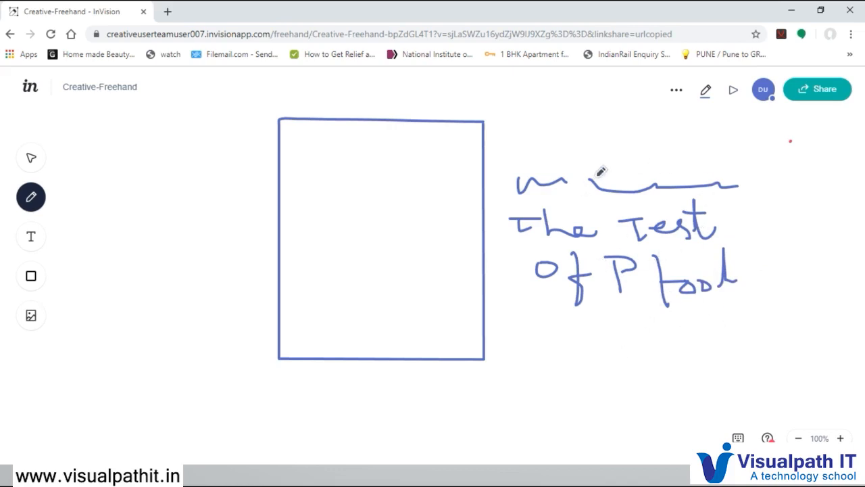
Set the pencil to 60% opacity and draw a lighter rectangle inside the first
click(33, 197)
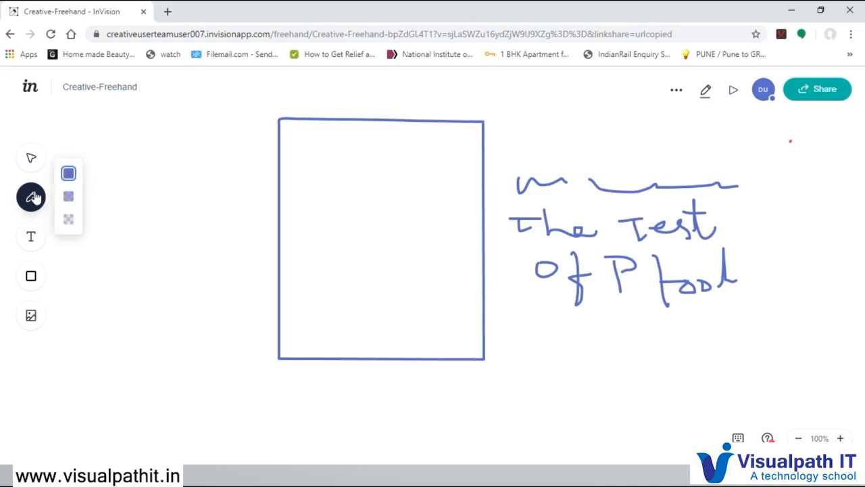
click(68, 198)
mouse_move(291, 128)
mouse_down()
mouse_move(296, 343)
mouse_move(475, 346)
mouse_move(476, 129)
mouse_move(294, 124)
mouse_up()
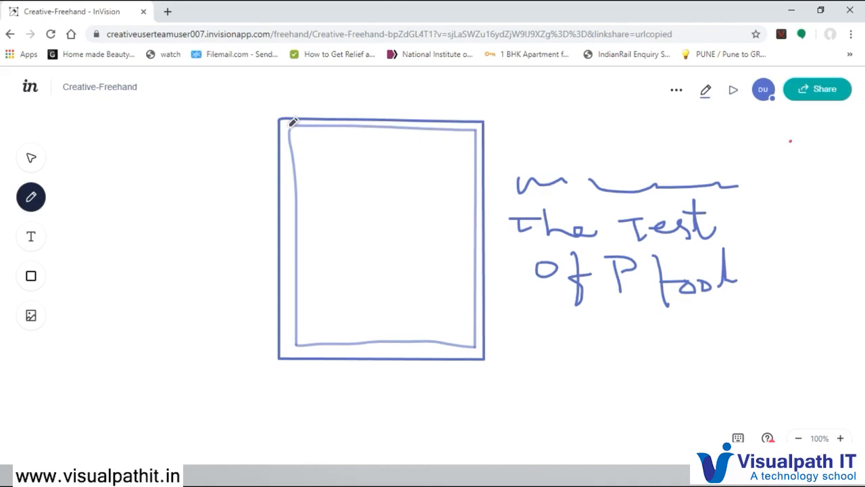
Select the light inner rectangle's top stroke and drag it up toward the outer edge
key(v)
scroll(293, 127, up, 10)
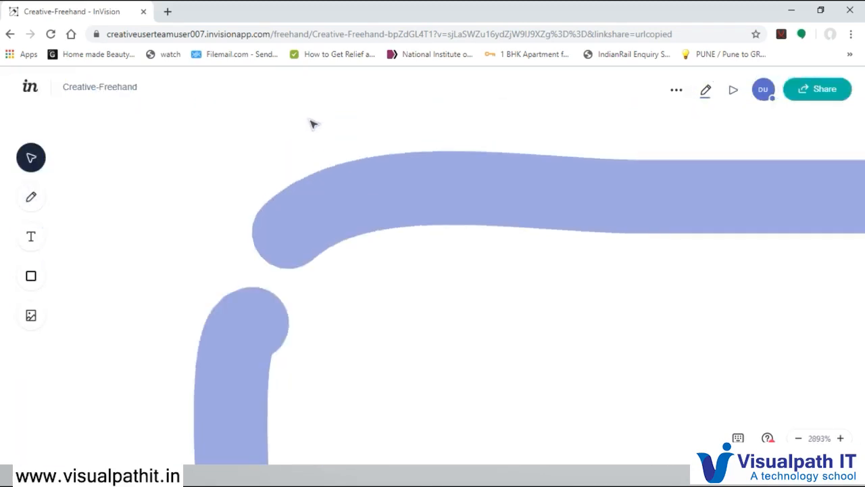
scroll(313, 124, down, 5)
key(p)
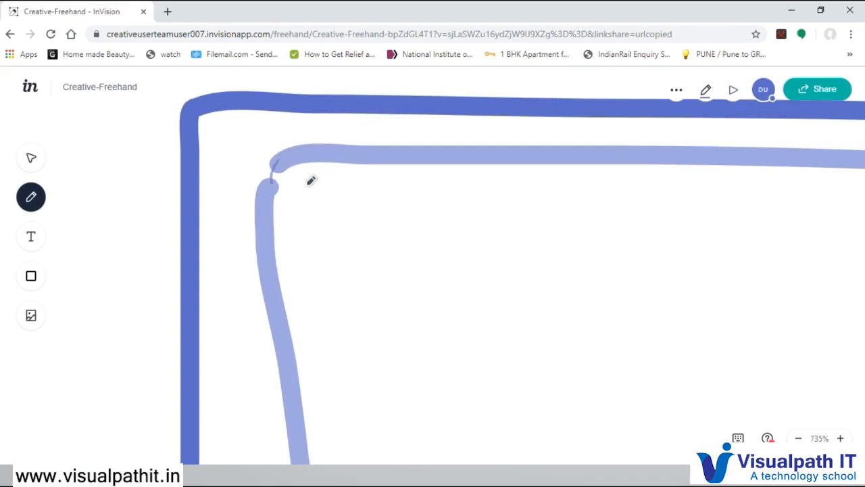
key(v)
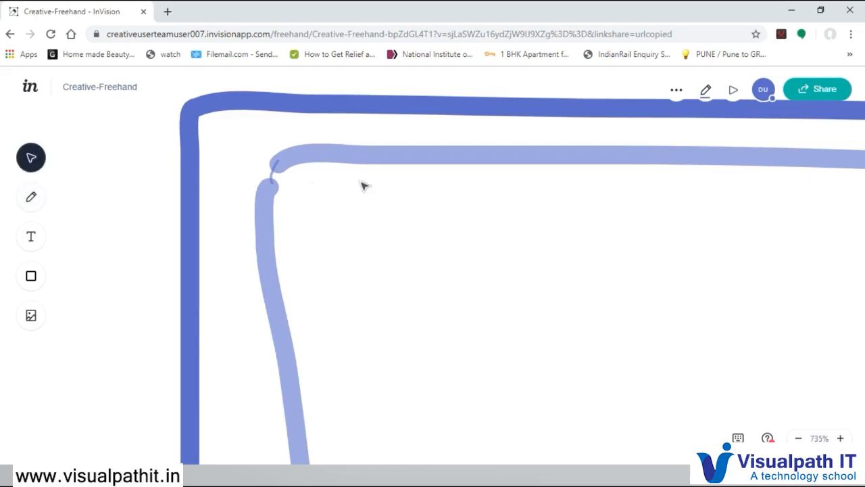
scroll(372, 184, down, 2)
click(408, 159)
key(p)
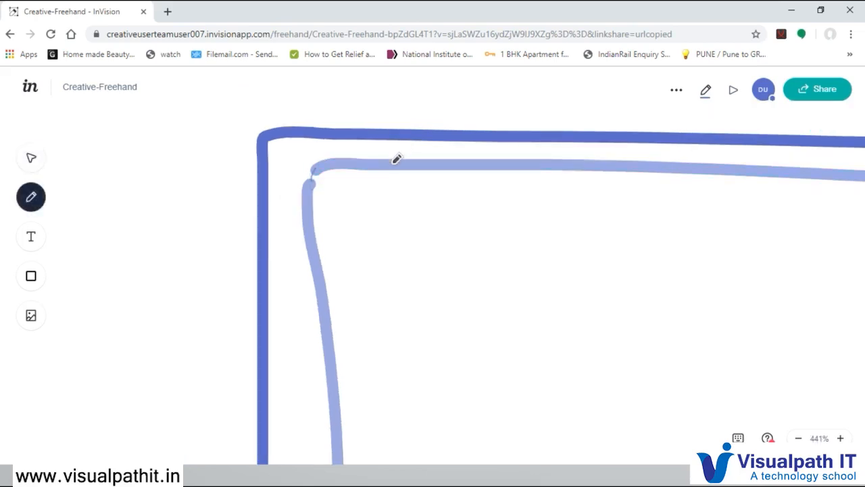
click(30, 163)
click(397, 162)
mouse_move(397, 162)
mouse_down()
mouse_move(392, 133)
mouse_move(387, 139)
mouse_up()
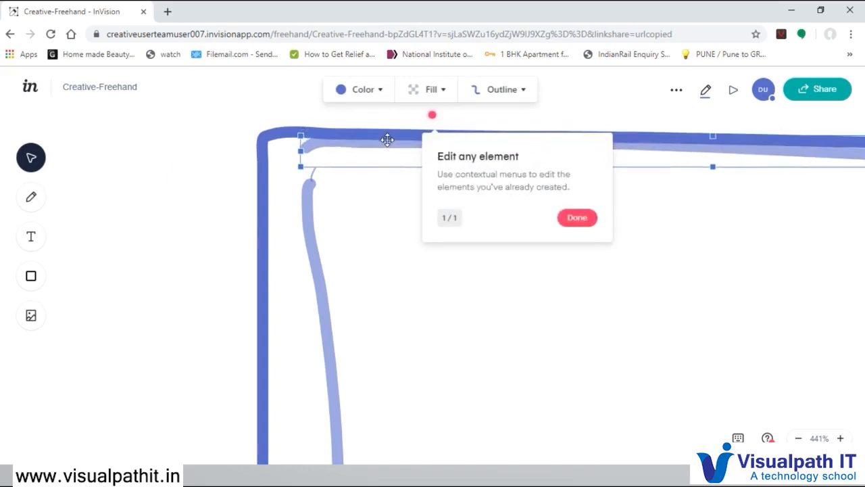
Move the light top stroke back down so it sits just inside the outer top edge
click(577, 217)
drag(404, 142, 408, 143)
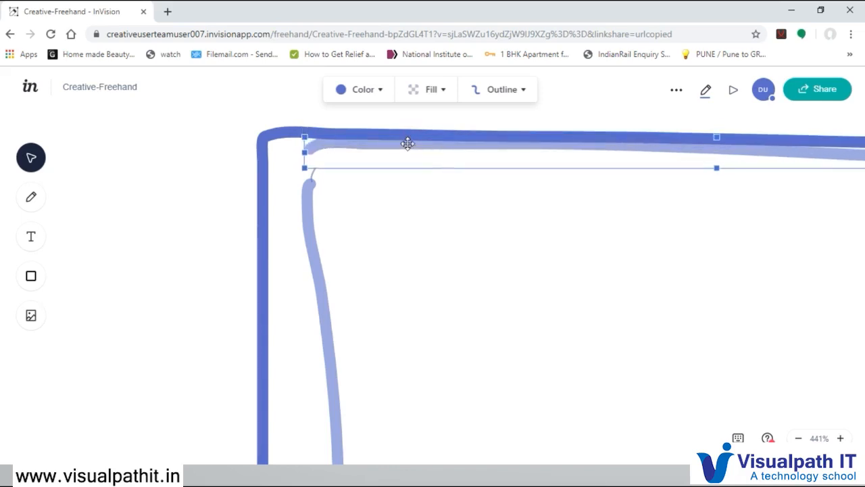
click(589, 115)
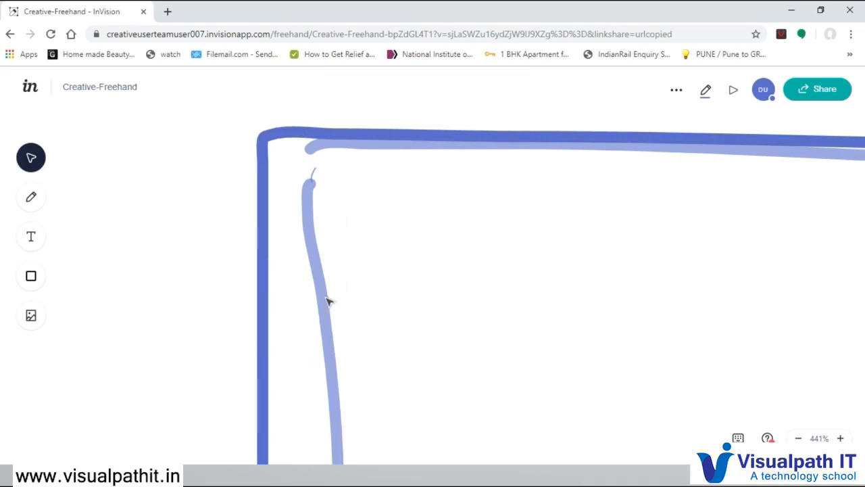
click(358, 146)
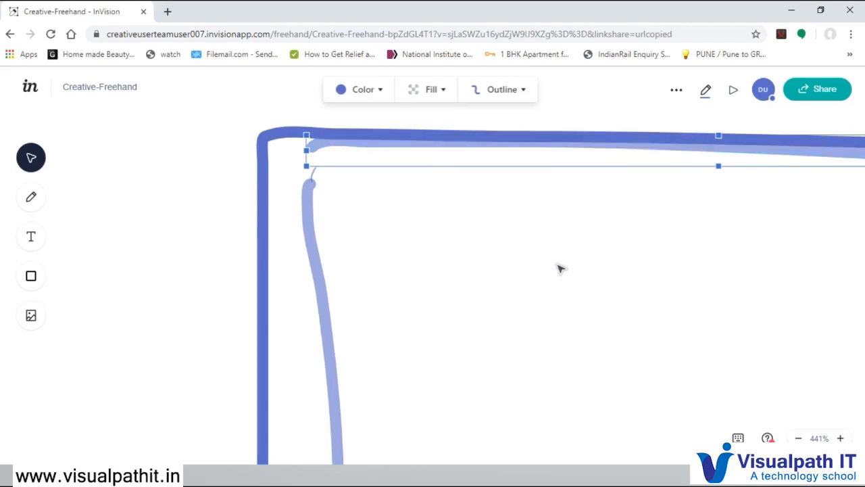
drag(399, 148, 398, 175)
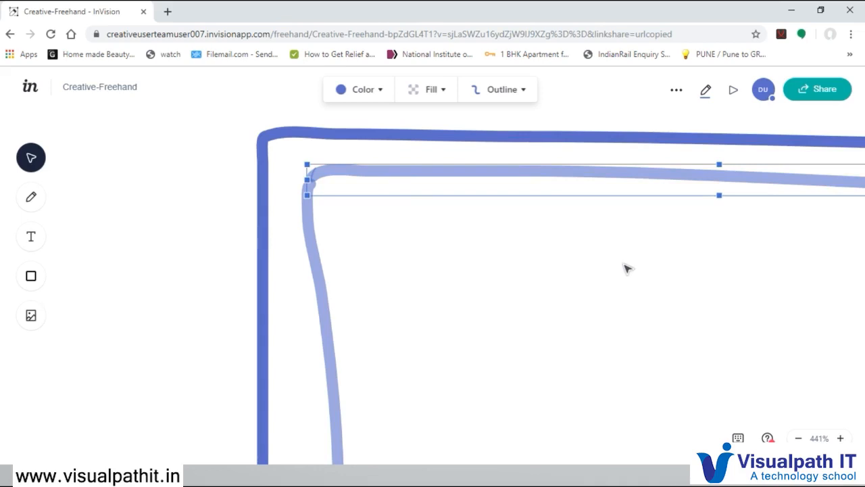
Zoom out, pan to frame the rectangles and text, and clear the selection
scroll(626, 268, down, 10)
scroll(687, 302, up, 5)
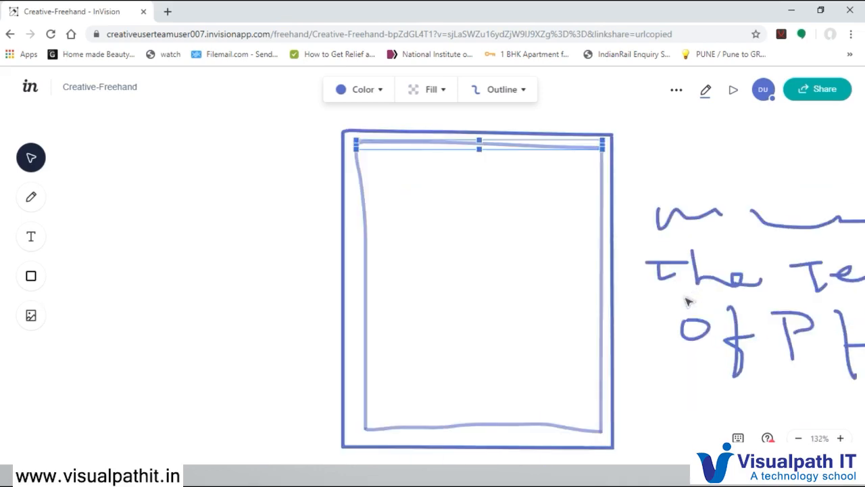
click(841, 438)
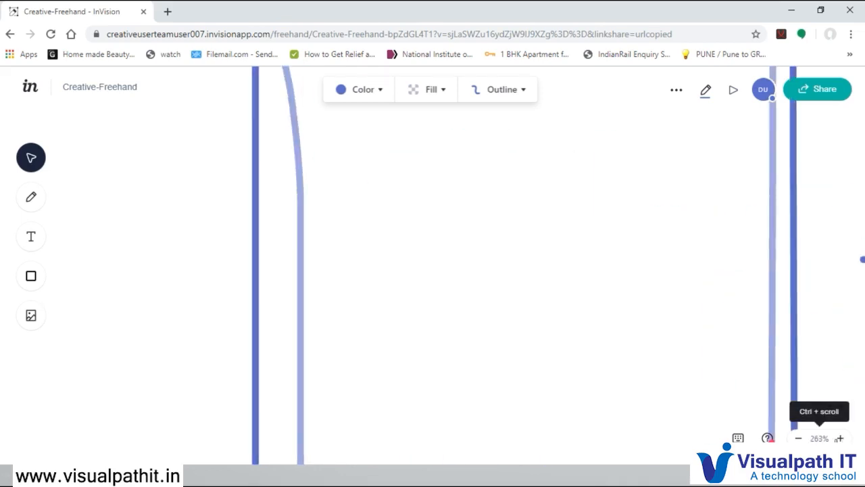
double_click(798, 438)
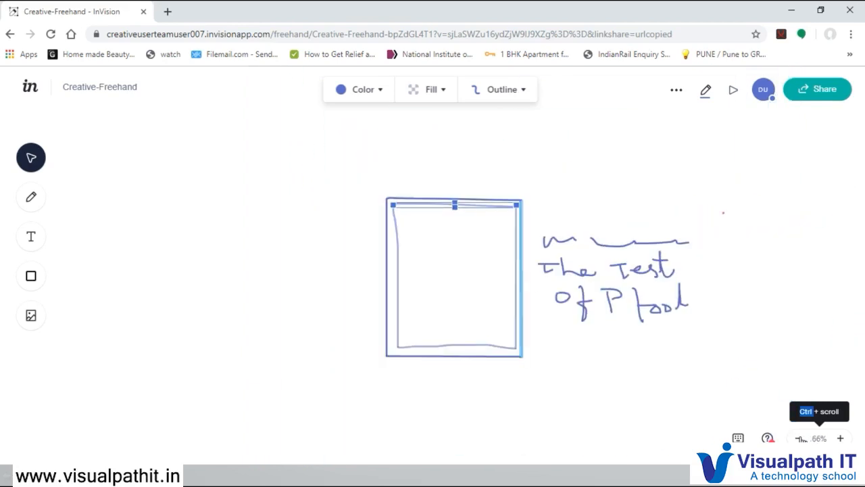
scroll(818, 440, up, 4)
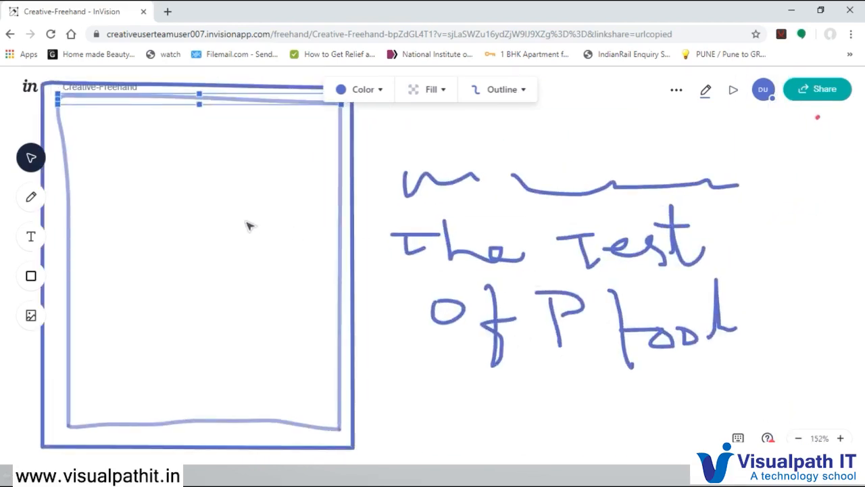
drag(225, 225, 394, 259)
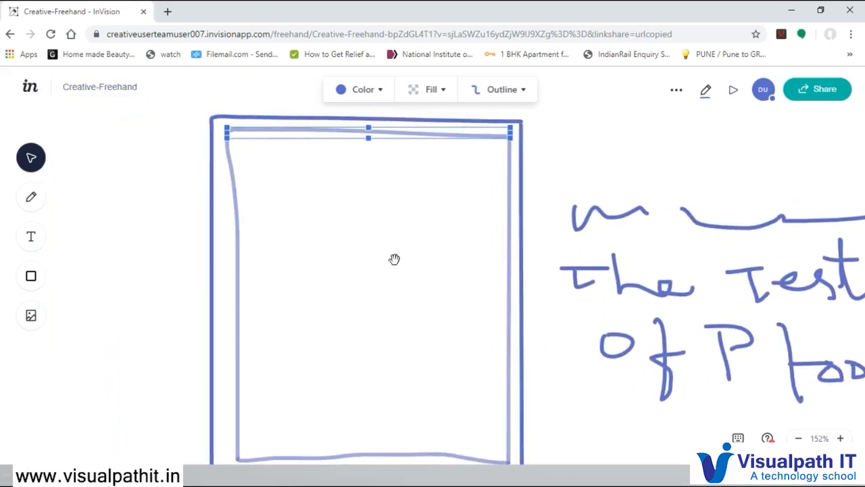
click(590, 169)
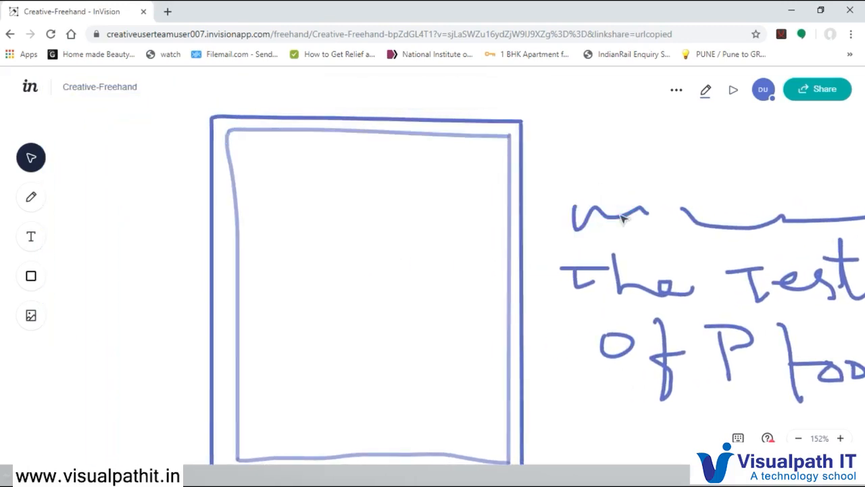
Set the pencil to 20% opacity and draw a faint stroke around the rectangle
click(32, 197)
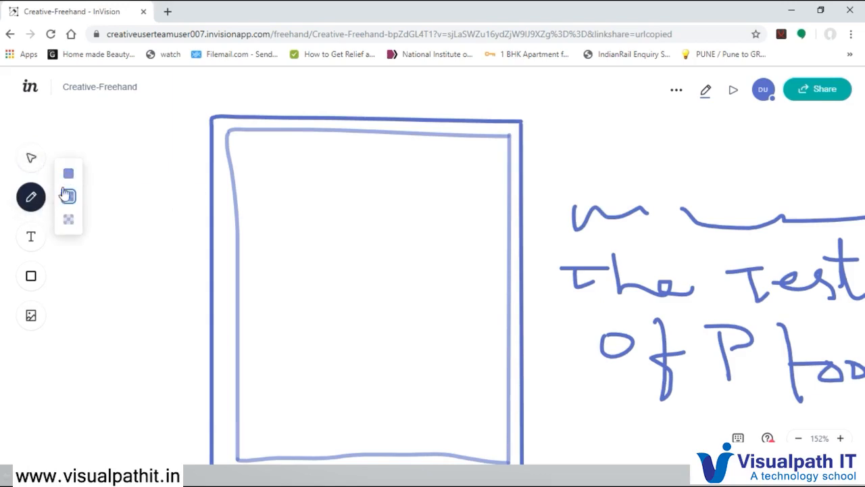
click(71, 222)
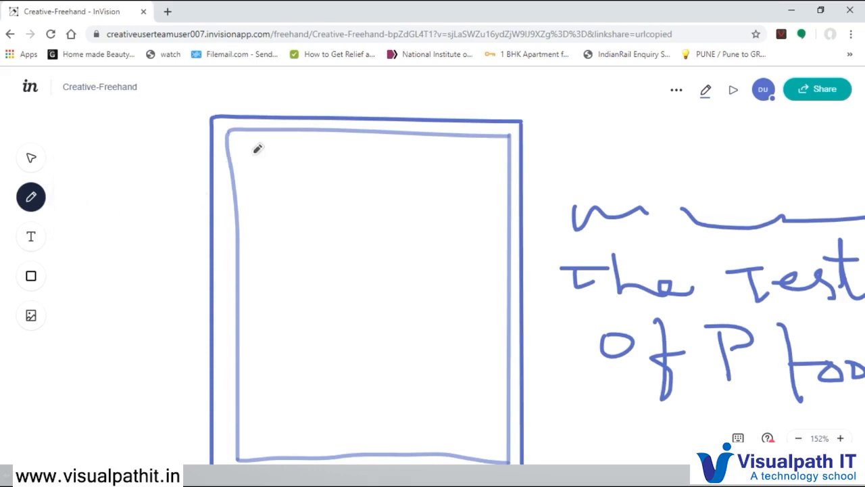
mouse_move(212, 151)
mouse_down()
mouse_move(538, 150)
mouse_move(546, 440)
mouse_move(210, 419)
mouse_move(191, 427)
mouse_move(190, 200)
mouse_move(207, 147)
mouse_up()
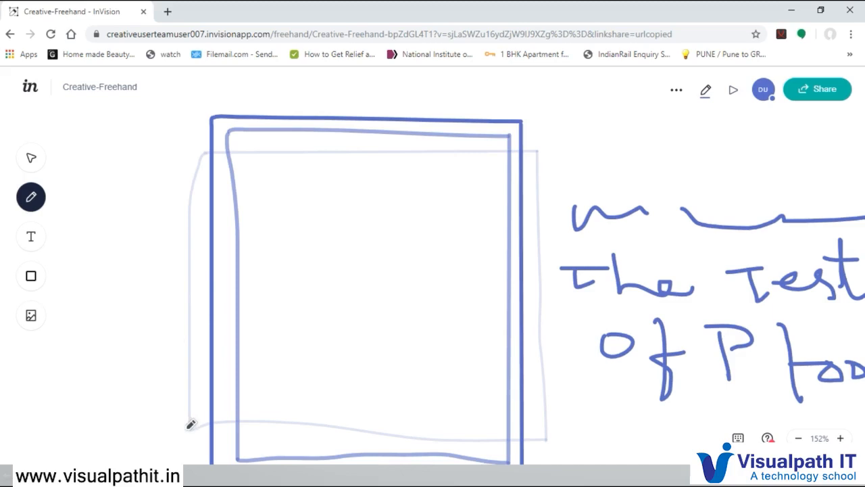
Draw faint strokes across the wavy scribble and over the word 'Test'
drag(566, 199, 658, 198)
drag(681, 200, 850, 200)
mouse_move(593, 277)
mouse_down()
mouse_move(698, 273)
mouse_move(720, 258)
mouse_move(840, 303)
mouse_up()
drag(725, 291, 843, 298)
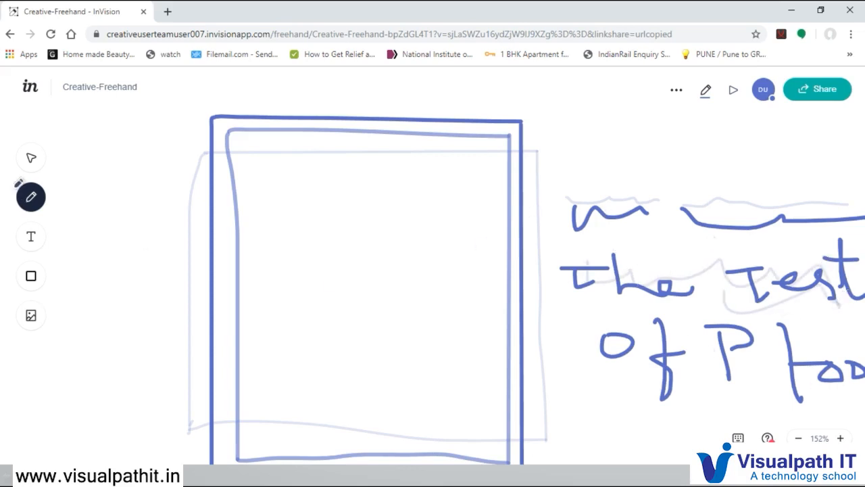
click(706, 93)
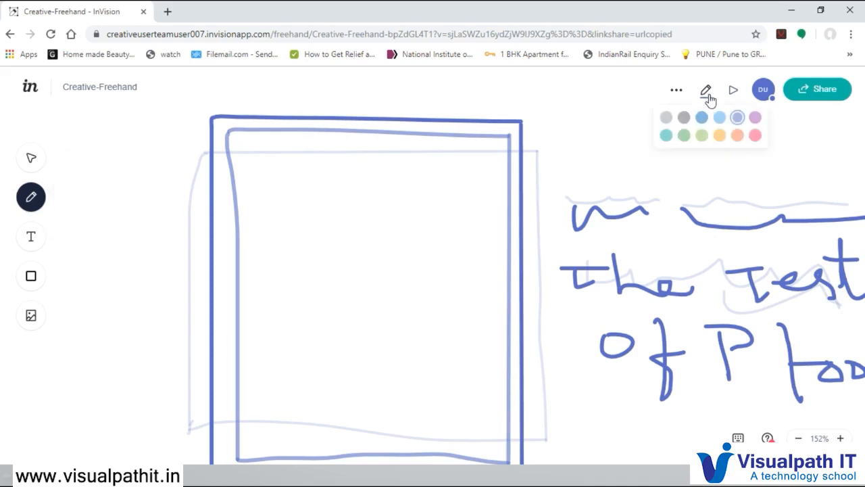
Switch to yellow-orange and sketch pale orange strokes and a loopy figure inside the rectangle
click(722, 139)
drag(426, 179, 458, 273)
mouse_move(411, 206)
mouse_down()
mouse_move(439, 297)
mouse_move(469, 320)
mouse_up()
mouse_move(410, 242)
mouse_down()
mouse_move(348, 380)
mouse_move(476, 333)
mouse_move(414, 225)
mouse_move(398, 174)
mouse_move(429, 230)
mouse_move(344, 309)
mouse_up()
mouse_move(325, 282)
mouse_down()
mouse_move(316, 240)
mouse_move(290, 394)
mouse_move(338, 273)
mouse_up()
Add diagonal and near-vertical orange lines across the text, then open the board's ••• options
drag(491, 197, 666, 155)
drag(635, 126, 615, 371)
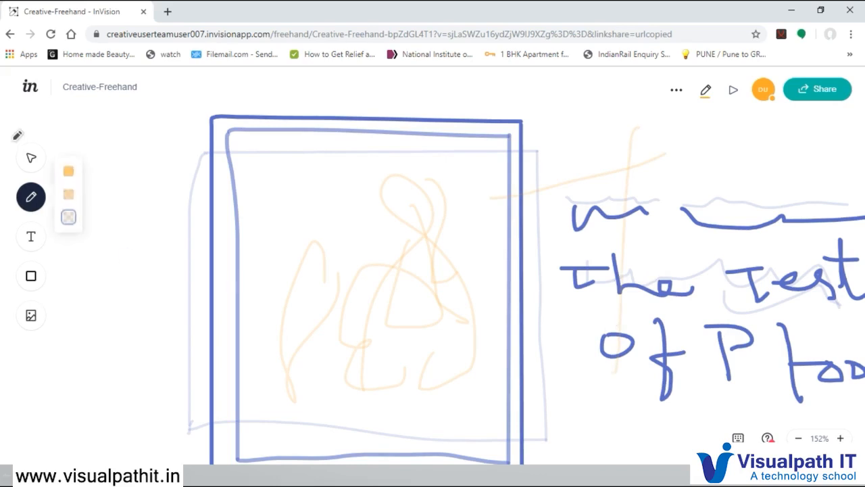
click(30, 159)
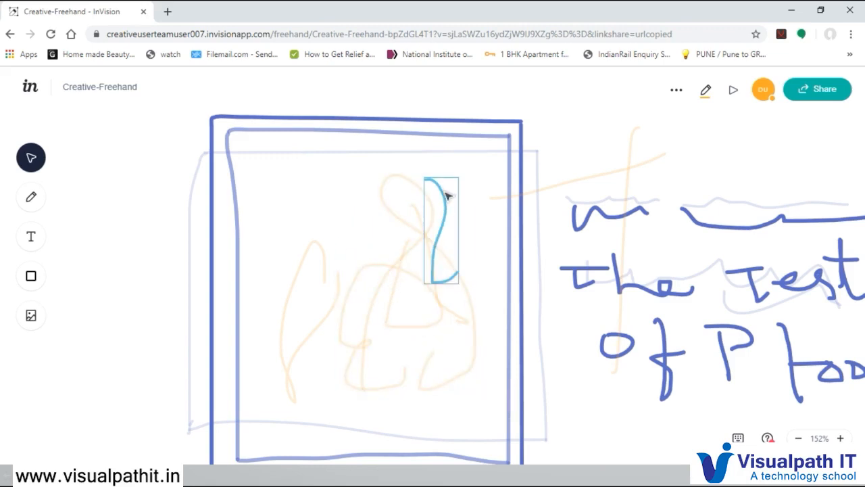
click(675, 92)
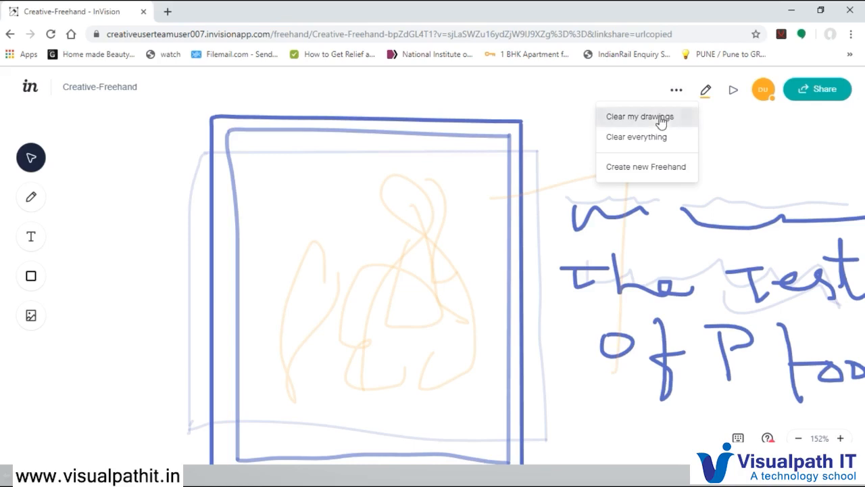
Run Clear my drawings, then Clear everything, leaving the Freehand board empty
click(661, 119)
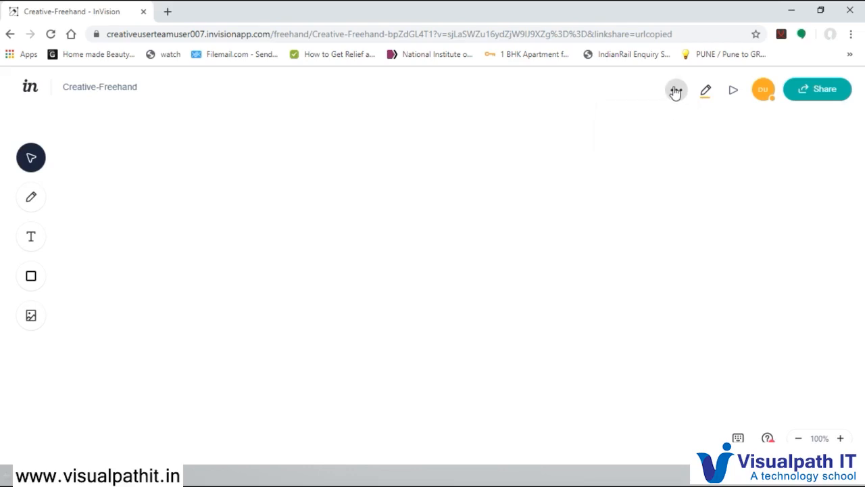
click(675, 91)
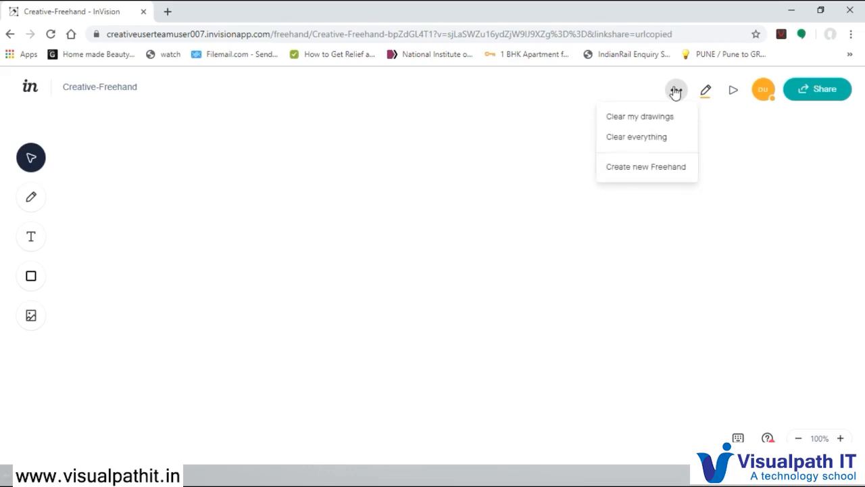
click(647, 138)
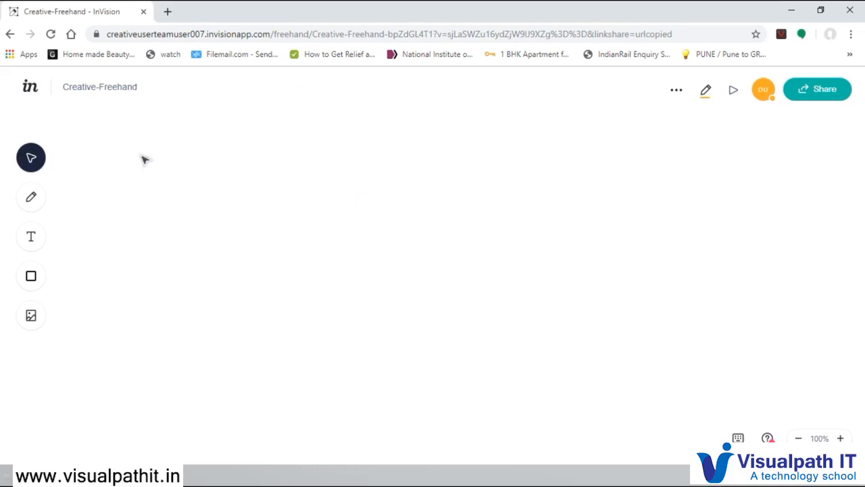
click(30, 199)
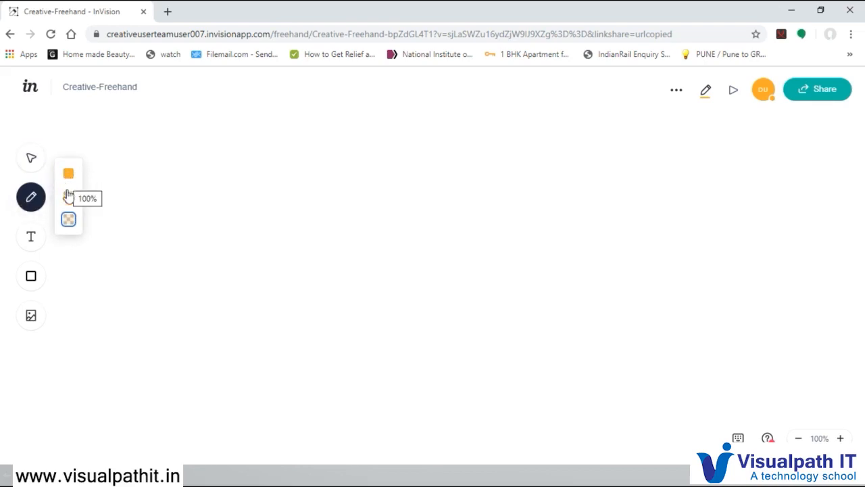
Create a text box near the top centre and type two runs of orange filler text
click(32, 238)
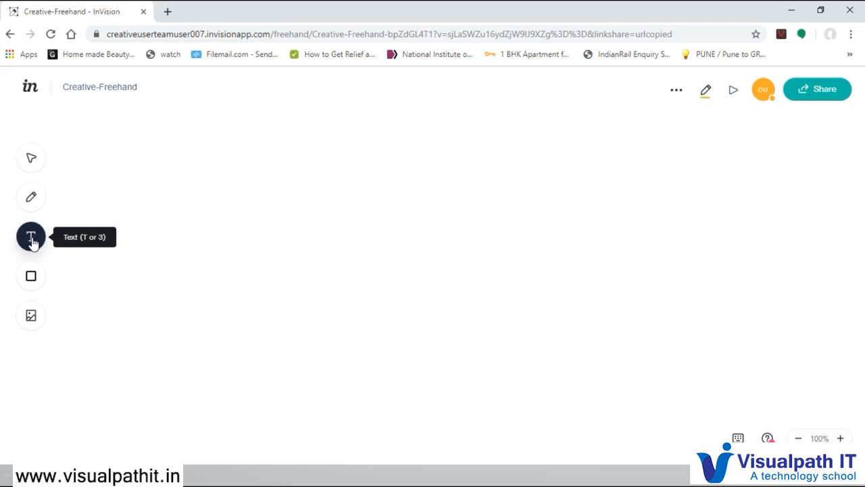
drag(281, 156, 564, 316)
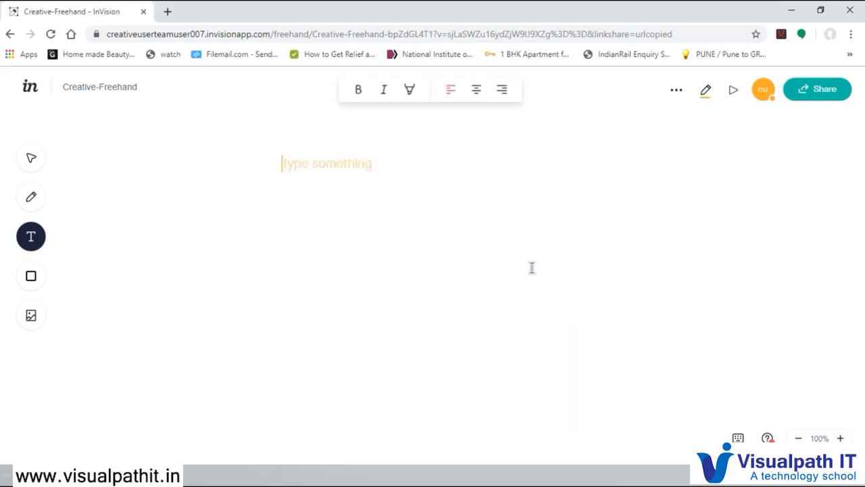
text(xvhv hyvgusy)
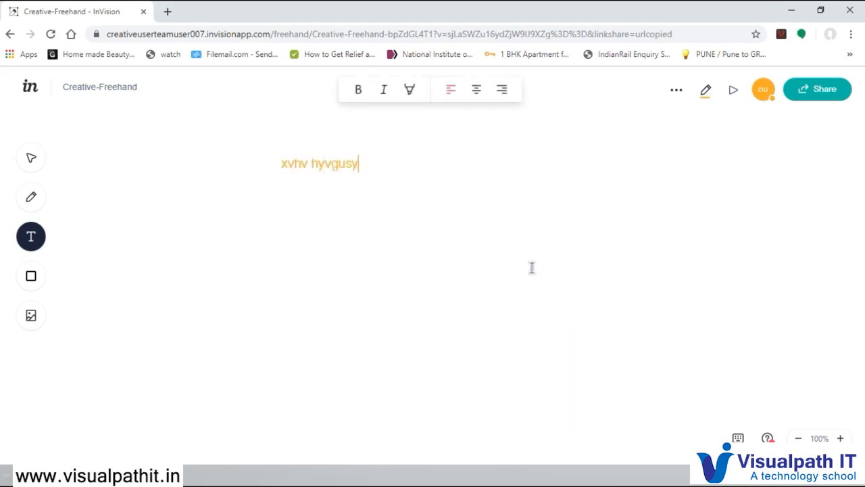
text(gvus vigsvuyvg usygvu ysuydvcu)
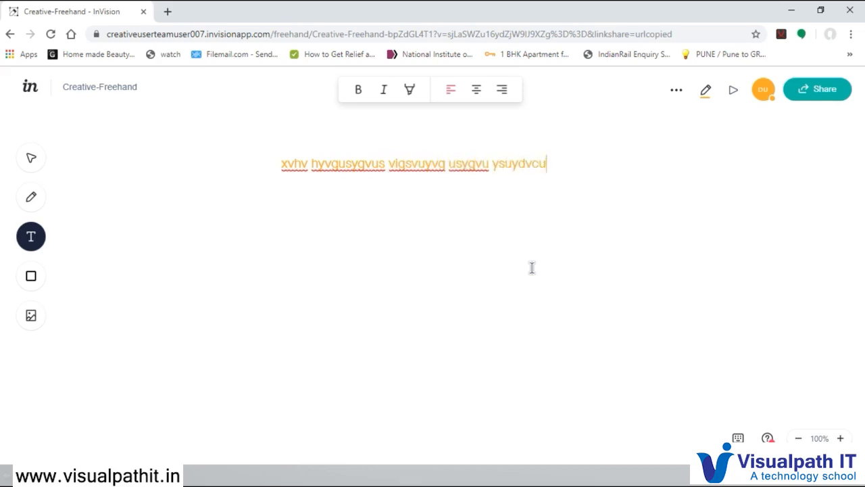
text(sycuysc suydc suydguysdcysgdcu)
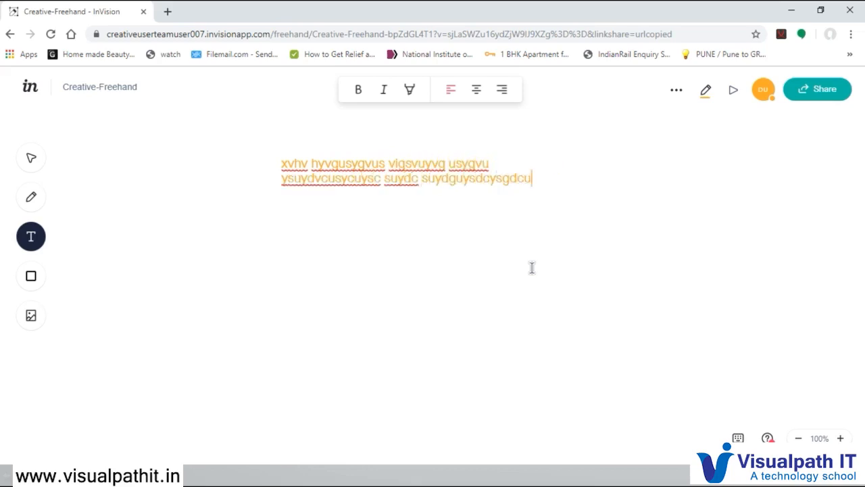
text(y sdcsuydgcusyd csdgcs dcusygd )
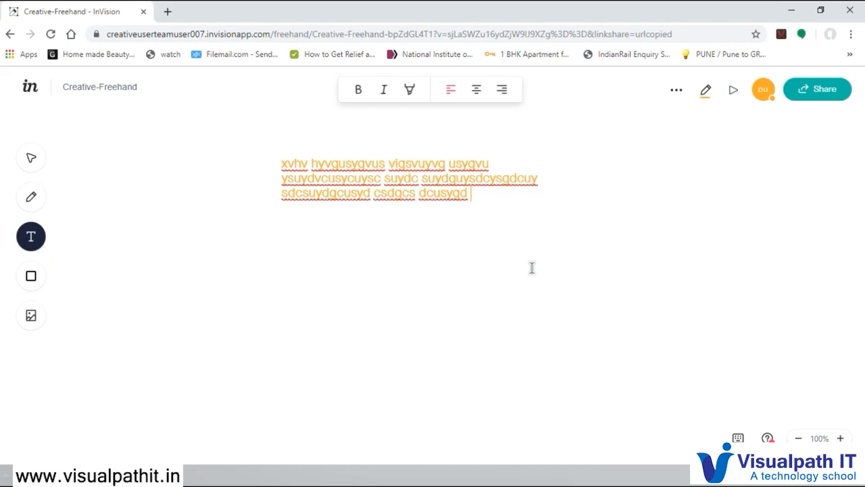
text(sdcvsdycvsudvs dyu)
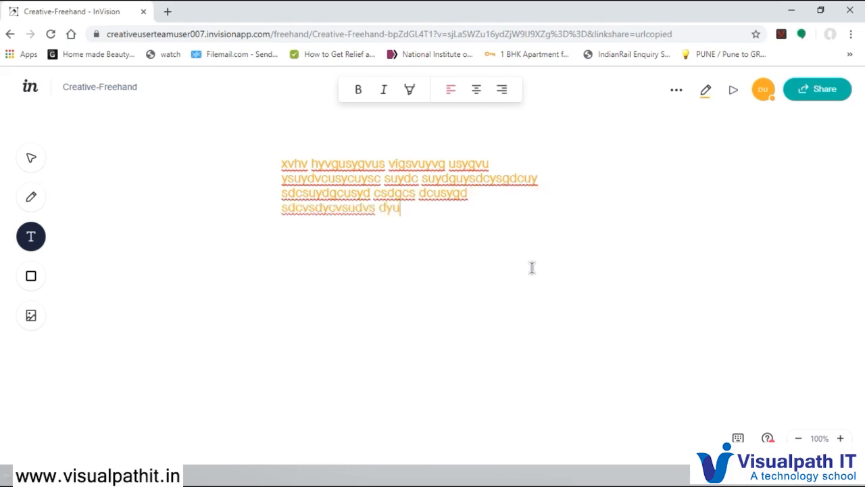
text(vv udv slvius vgsiuvdgvsgiusd viusiu)
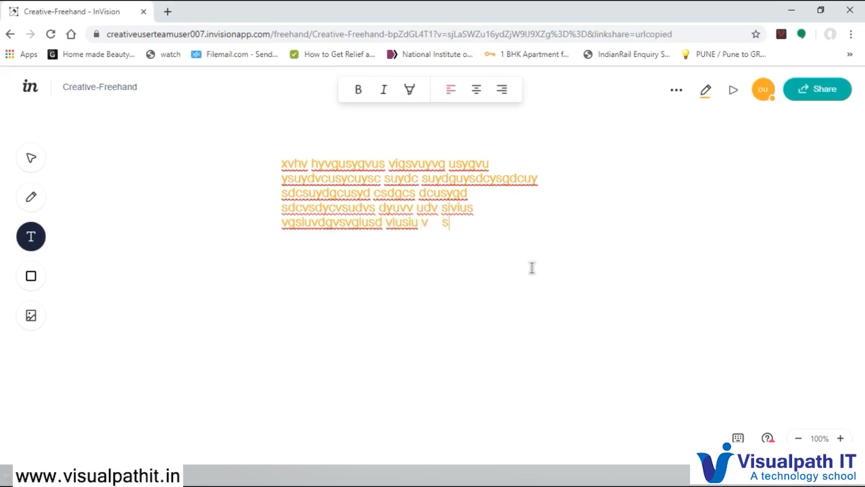
text( v   sj so vshv sv sovil)
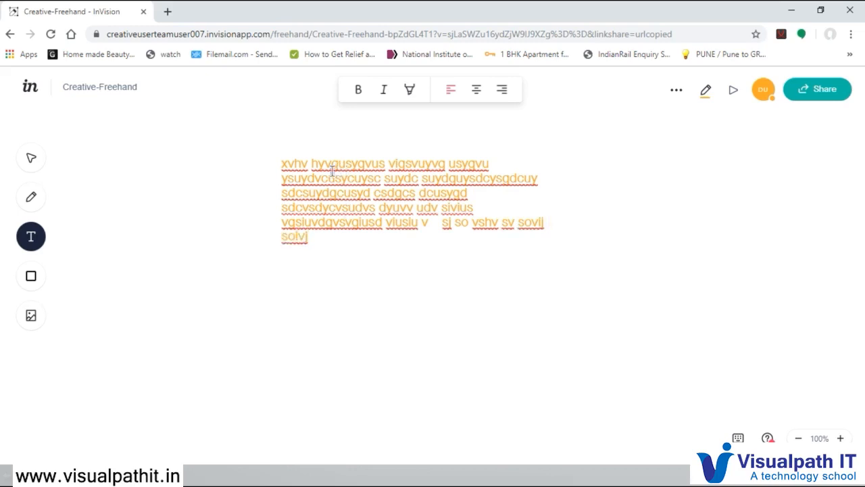
key(Escape)
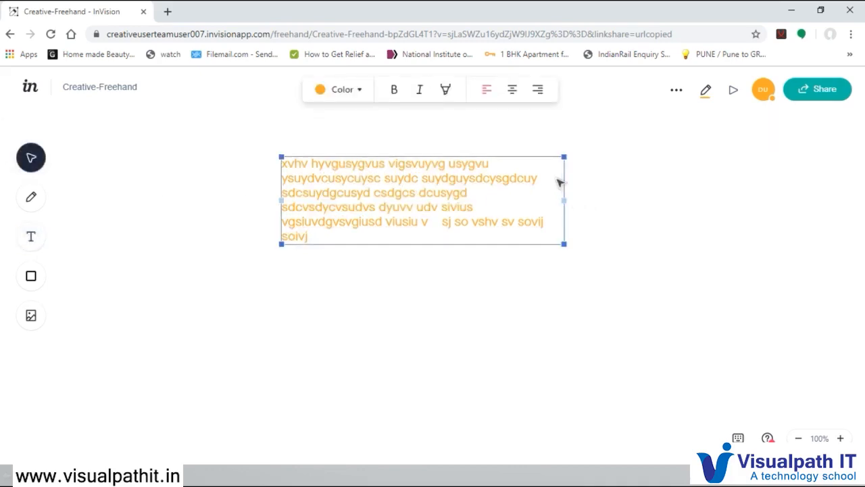
double_click(323, 236)
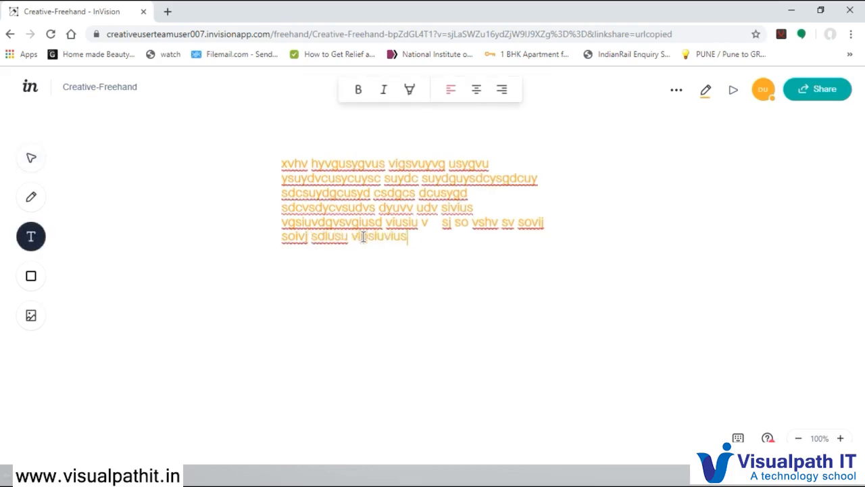
text(vduisdvui svuis viusiuvi usdvius dviusiduvsduivb)
text(sudbvus)
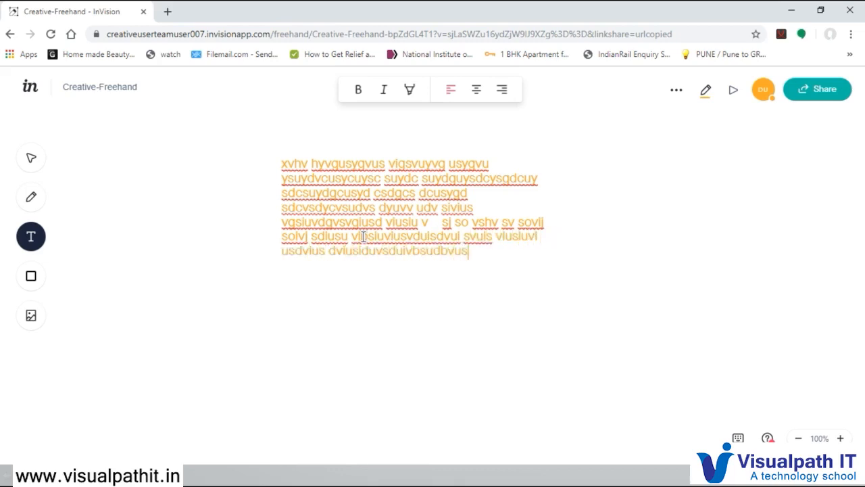
text(bdv siudbvs idubvsiudbviusdbv iusbd)
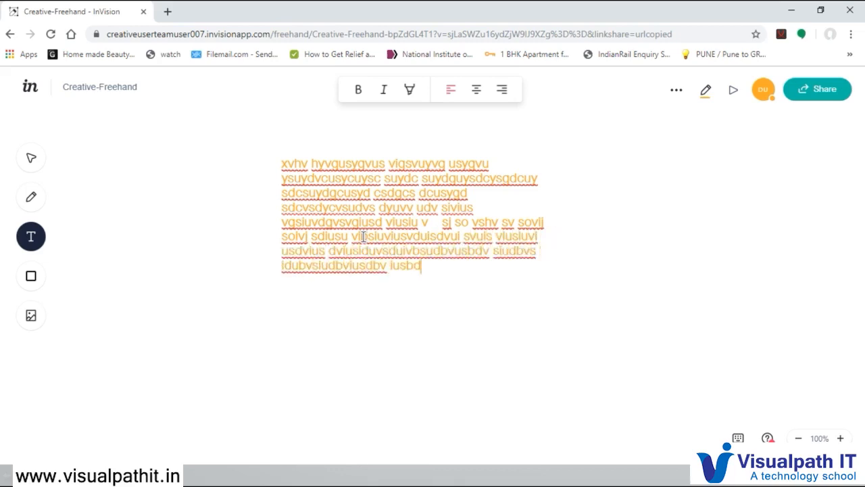
text(ivusbdvuis viusdviu shdvu sdvuisiudisuvb)
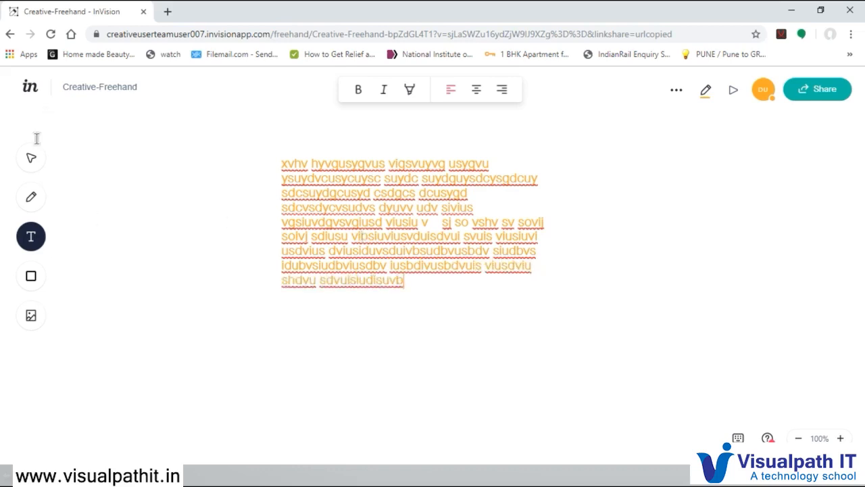
click(31, 158)
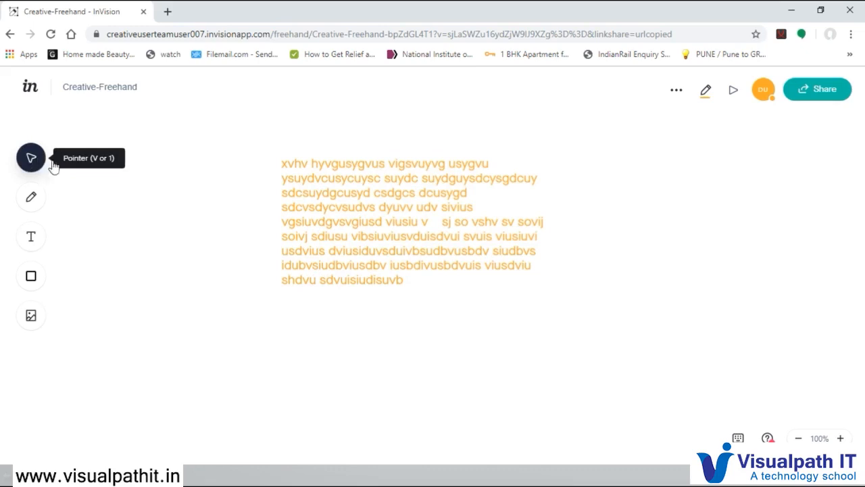
Select the filler text block and change its colour to dark grey
click(309, 171)
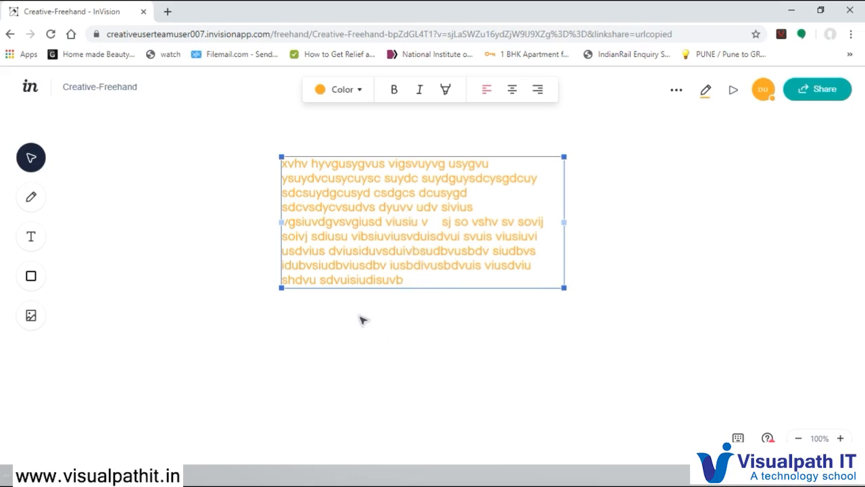
click(503, 342)
click(511, 261)
click(352, 91)
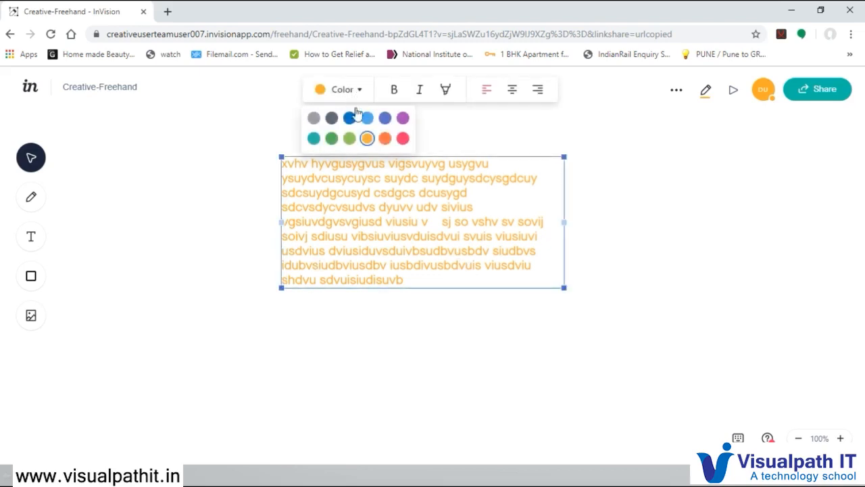
click(349, 117)
click(384, 119)
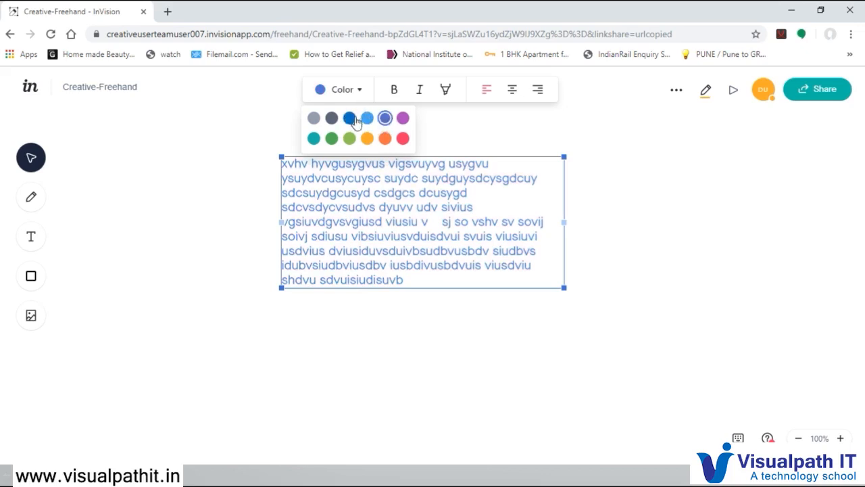
click(332, 118)
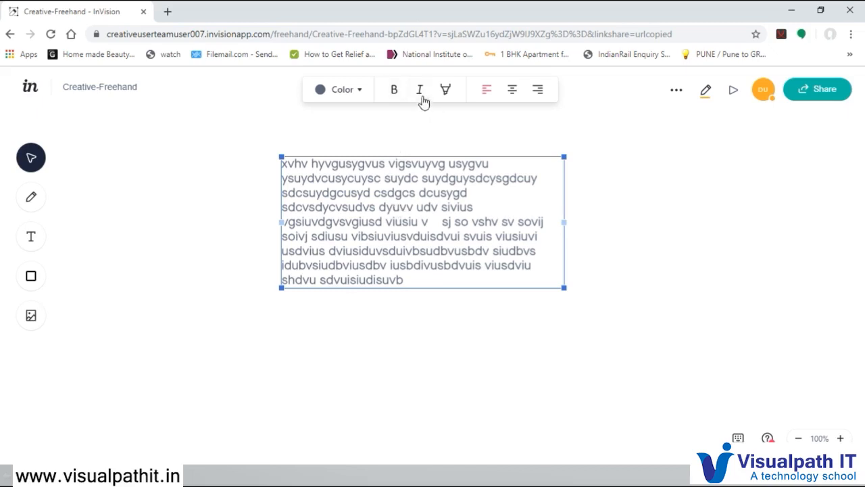
Make the text italic, leaving it unhighlighted and left-aligned after trying highlight and alignments
click(420, 90)
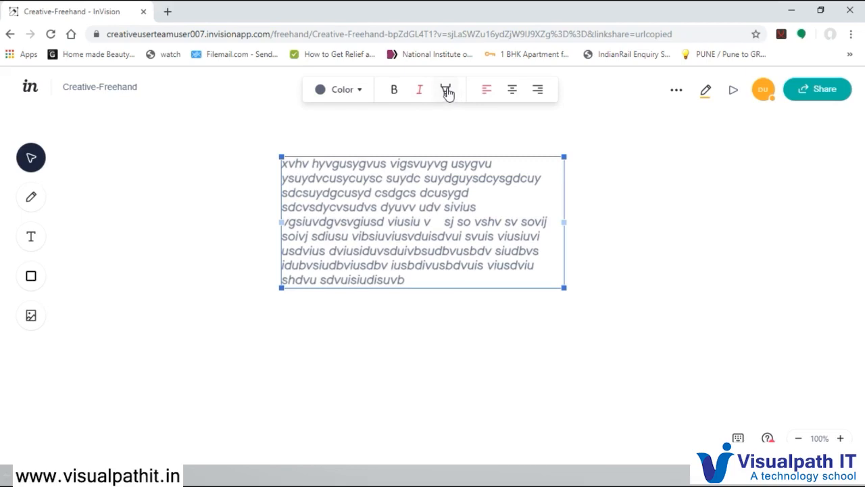
click(446, 92)
click(445, 96)
click(446, 93)
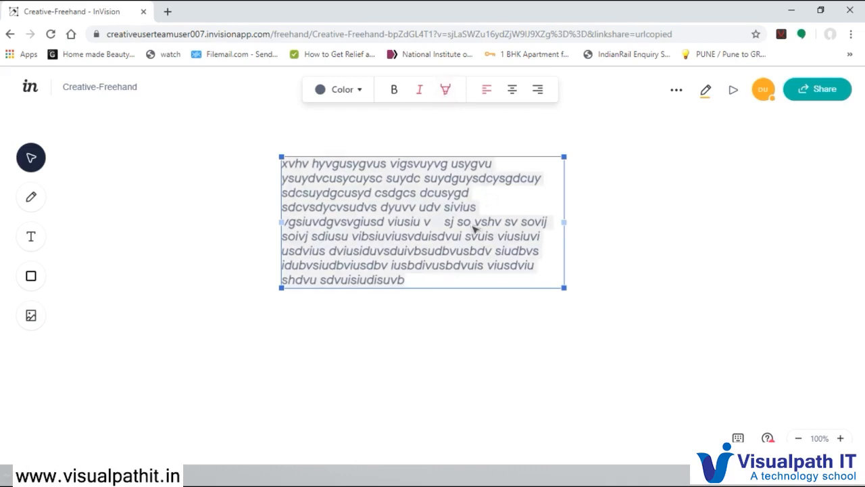
click(446, 94)
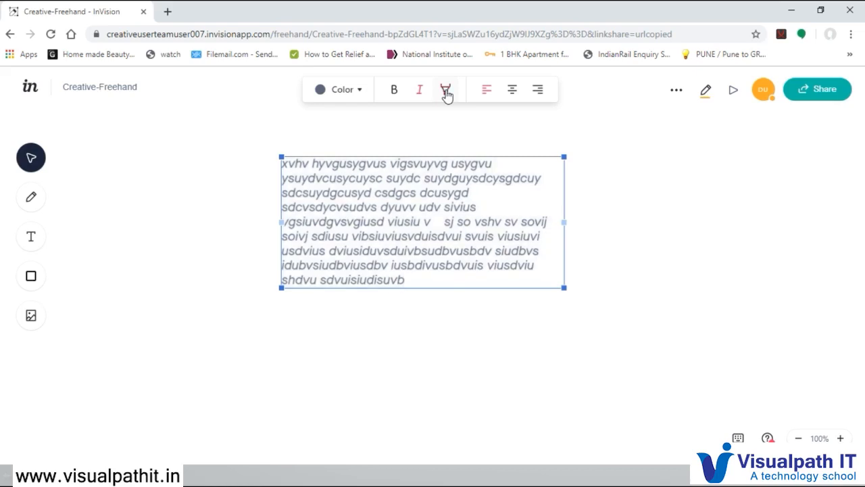
click(514, 96)
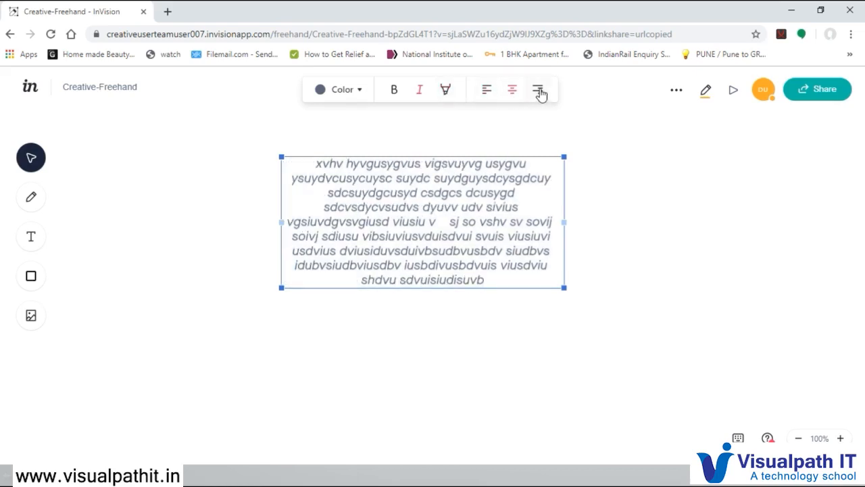
click(538, 93)
click(487, 91)
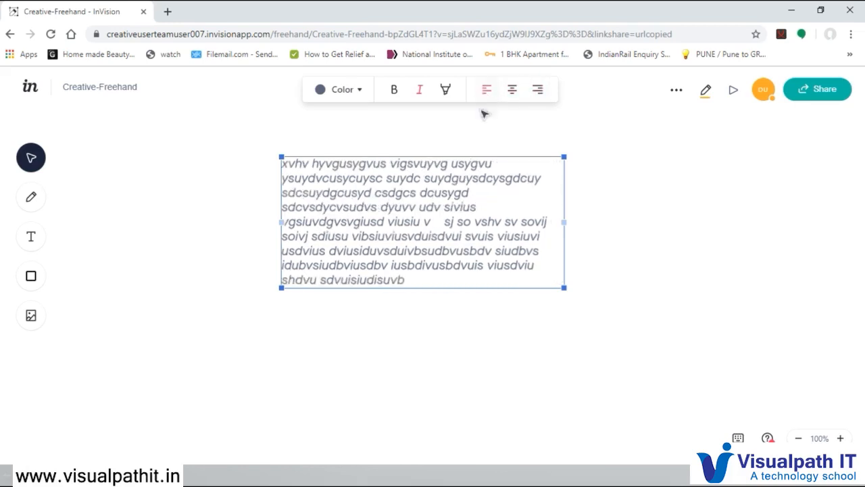
Add a new orange text box of filler text below the paragraph
click(30, 236)
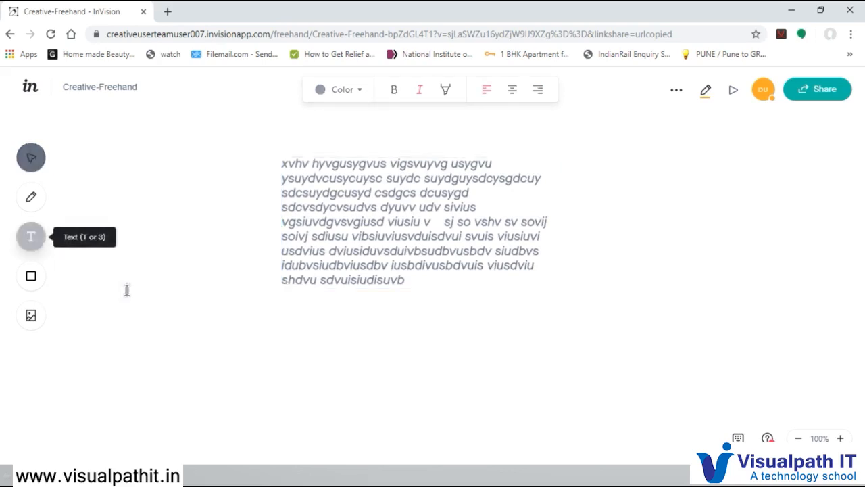
click(280, 336)
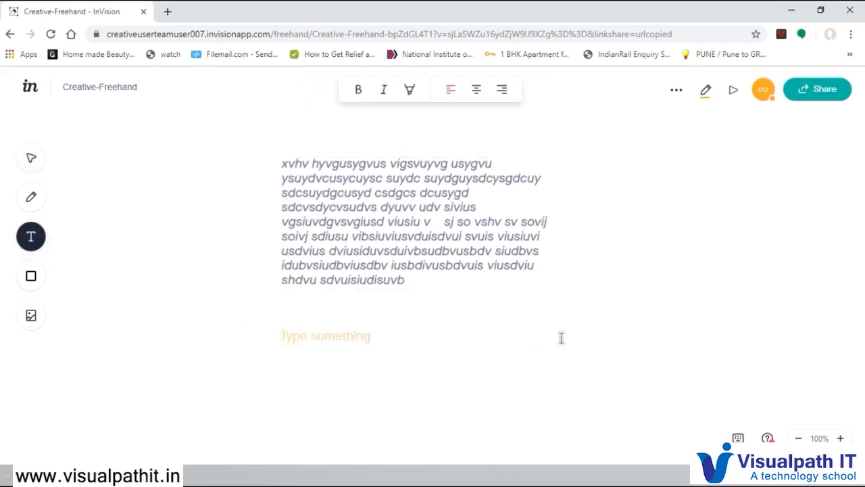
text(udvv)
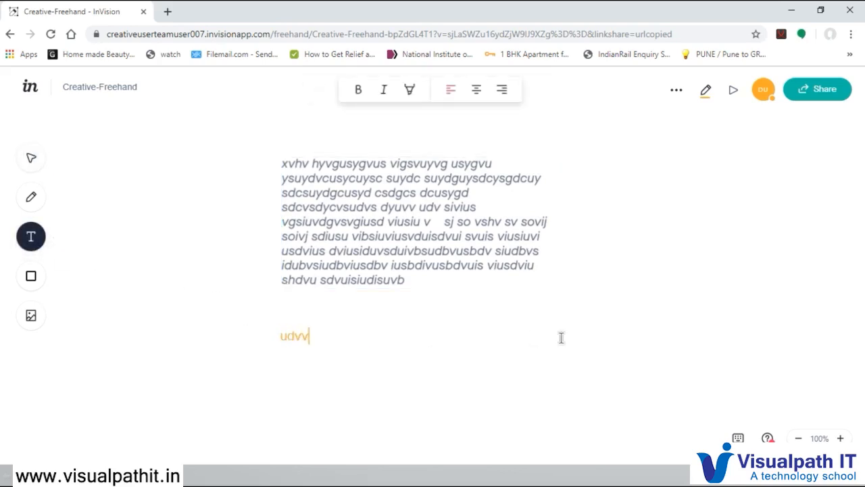
text(hsdiuvh siudhviusdh vsuhvvush)
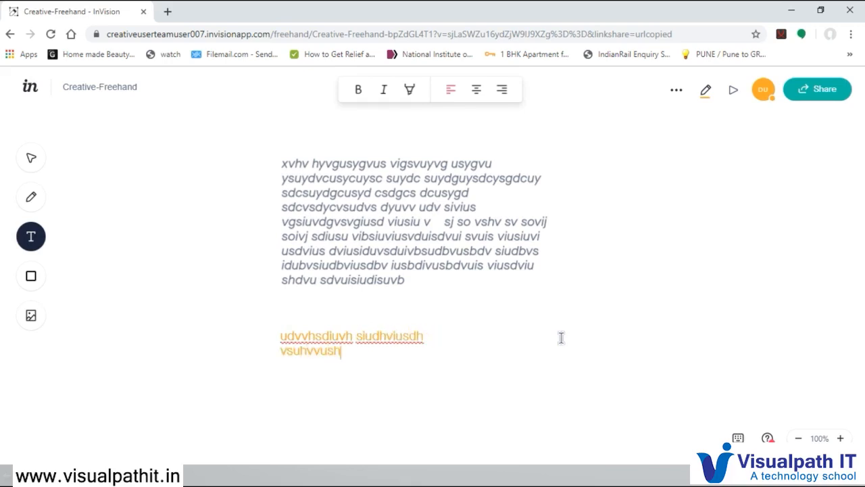
text(uvhusi duhvusihdvuhsd vuis uiv suhviusdv)
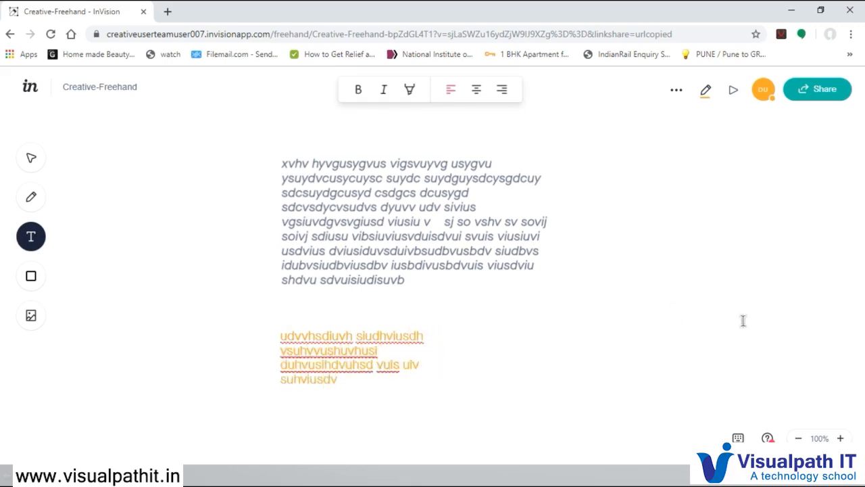
click(31, 157)
Resize the orange text block and move it beside the grey paragraph
click(371, 350)
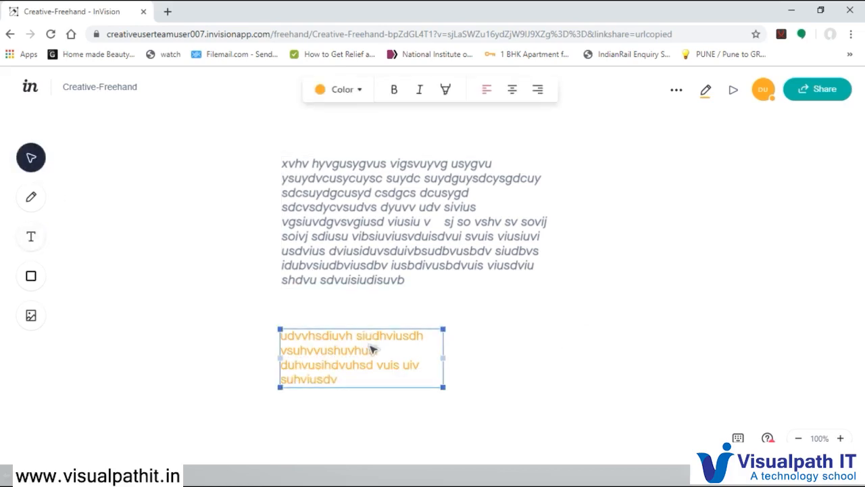
drag(446, 357, 749, 351)
click(628, 388)
click(577, 341)
drag(574, 334, 500, 312)
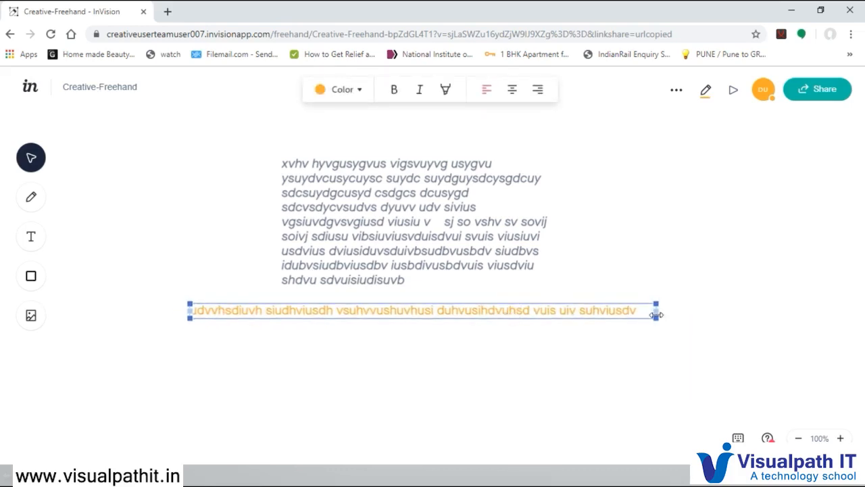
drag(659, 313, 299, 332)
drag(239, 308, 213, 168)
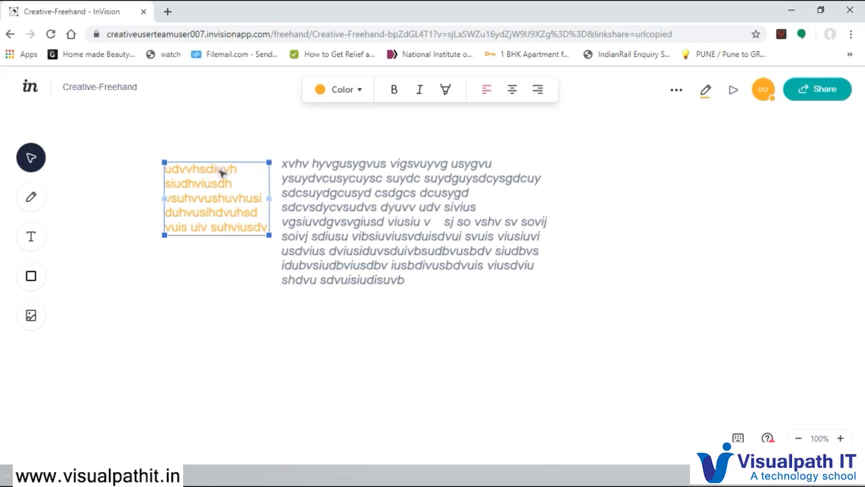
Paste copies of the orange block and grey paragraph directly below their originals
key(ctrl+v)
drag(223, 164, 221, 267)
click(344, 209)
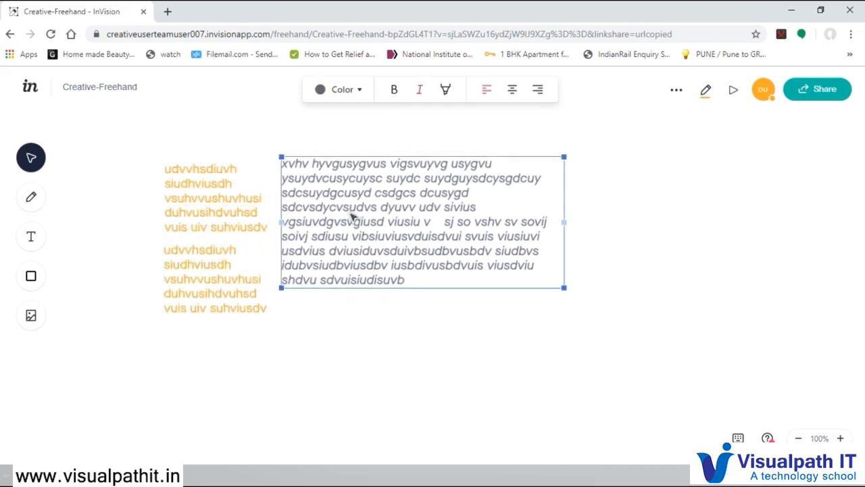
key(ctrl+v)
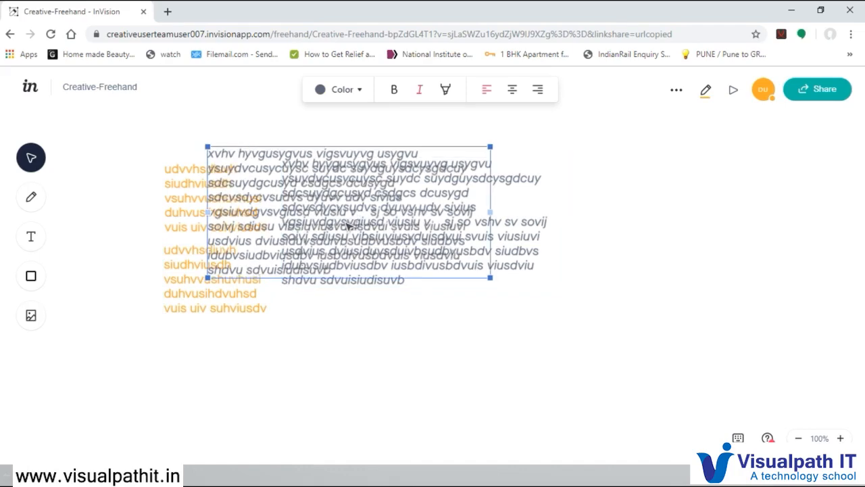
drag(269, 188, 346, 334)
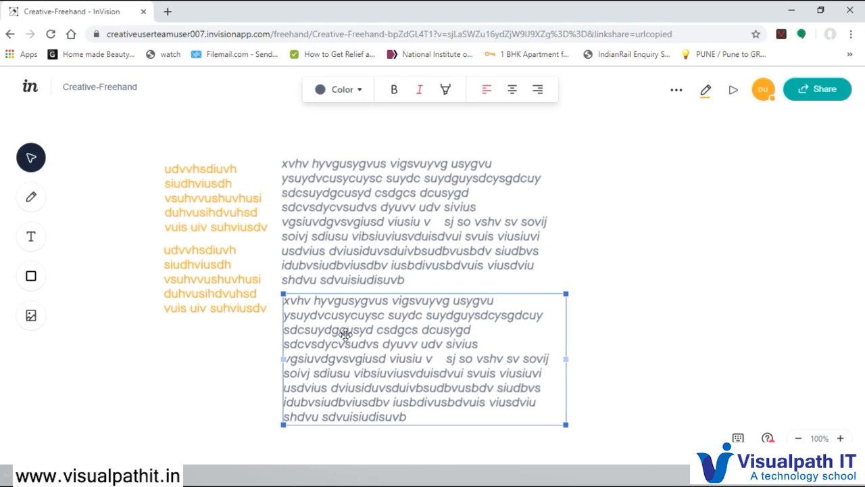
Right-align the duplicate paragraph, centre the lower orange block, then delete the duplicate paragraph
click(540, 89)
click(218, 294)
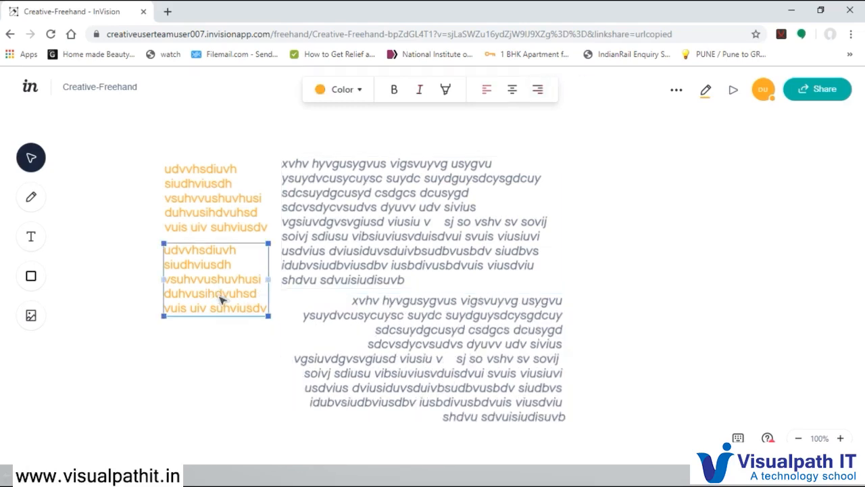
click(511, 92)
click(607, 230)
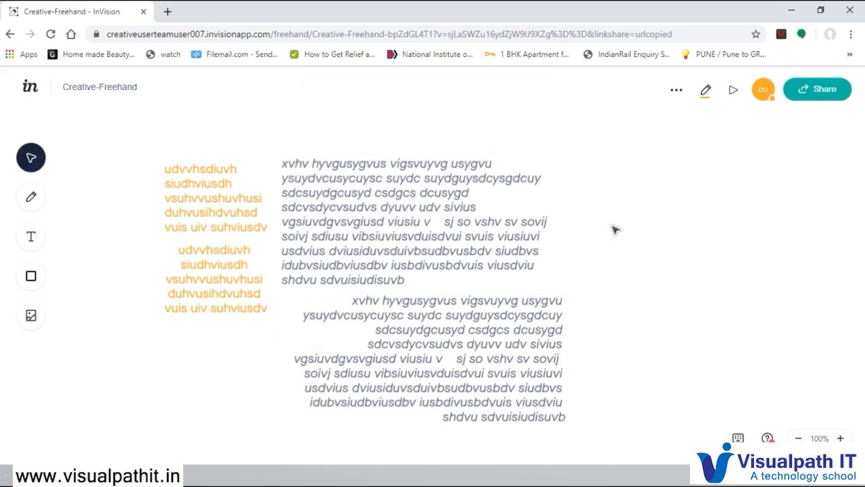
click(555, 349)
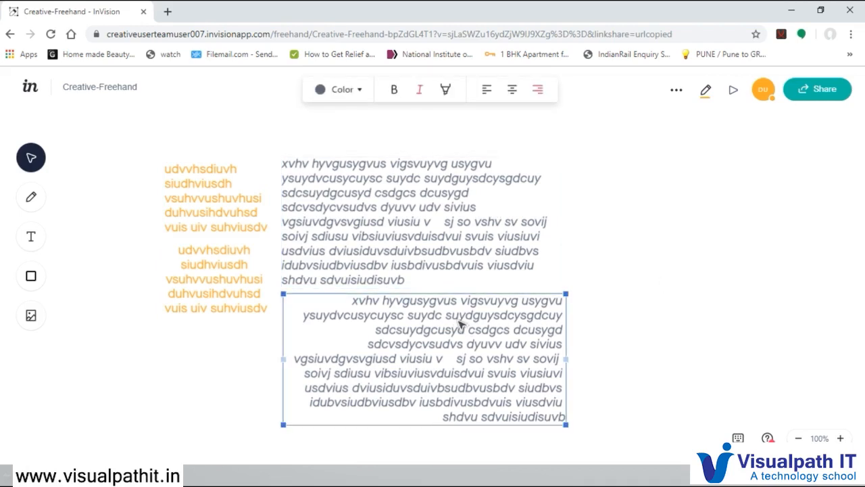
key(Delete)
click(480, 268)
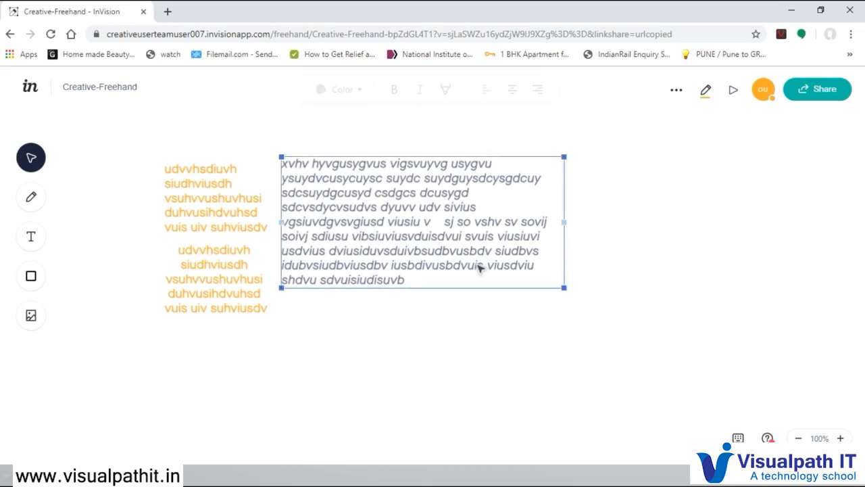
Open the ••• list showing Clear my drawings, Clear everything and Create new Freehand
click(676, 91)
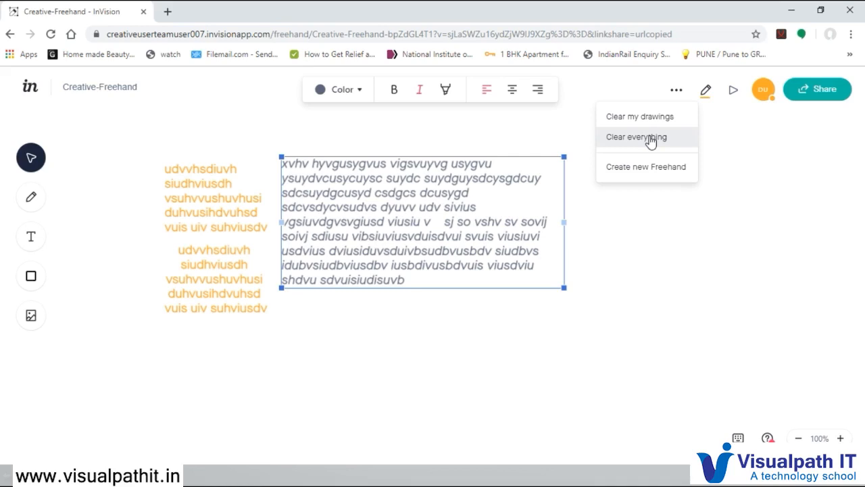
click(652, 126)
click(676, 89)
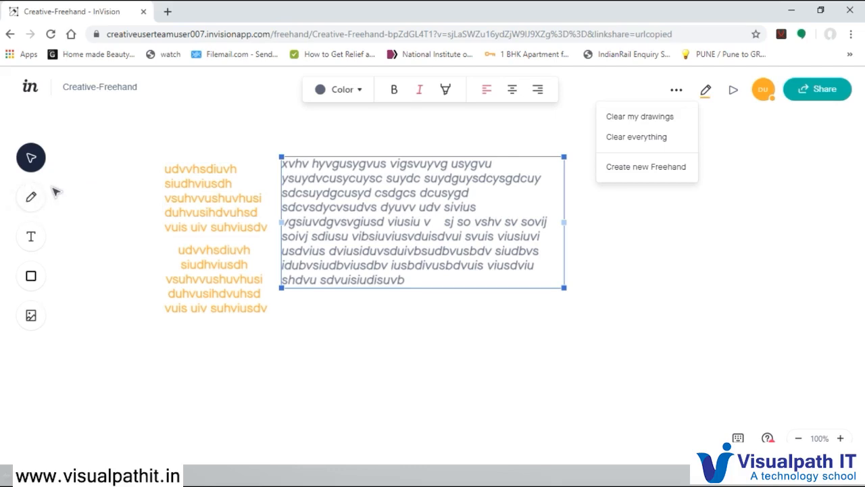
Draw a freehand stroke below the text and a long curved stroke on the right
click(31, 197)
mouse_move(315, 311)
mouse_down()
mouse_move(325, 336)
mouse_move(450, 321)
mouse_move(409, 365)
mouse_move(426, 400)
mouse_move(500, 320)
mouse_move(581, 290)
mouse_move(541, 342)
mouse_move(597, 355)
mouse_move(637, 311)
mouse_up()
mouse_move(629, 252)
mouse_down()
mouse_move(711, 385)
mouse_move(593, 432)
mouse_move(368, 418)
mouse_move(284, 320)
mouse_up()
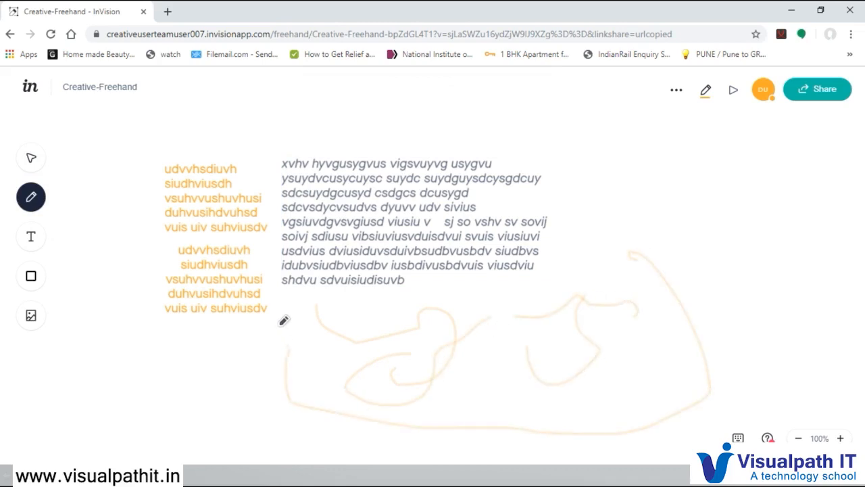
Delete the large curved stroke, then use Clear my drawings to remove remaining scribbles
click(27, 238)
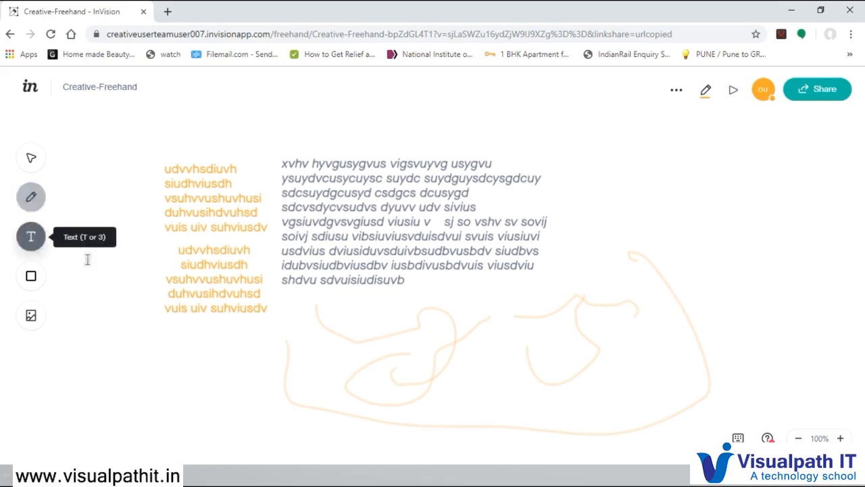
click(31, 160)
click(454, 343)
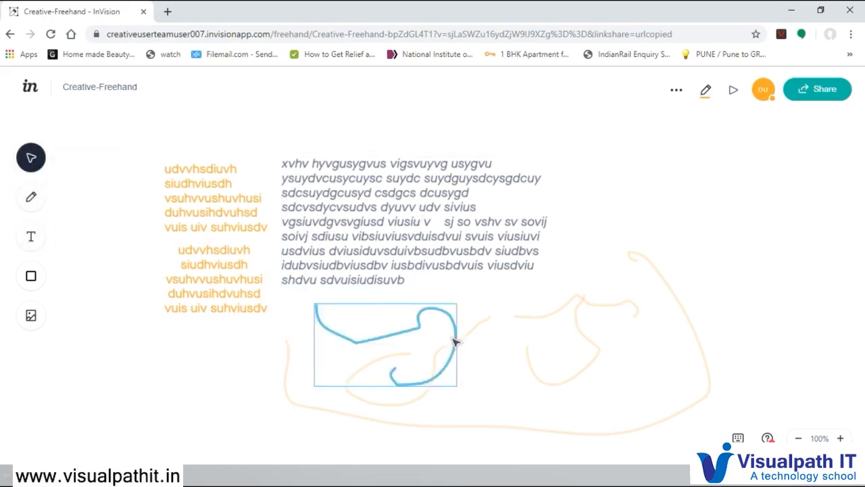
click(454, 340)
click(713, 208)
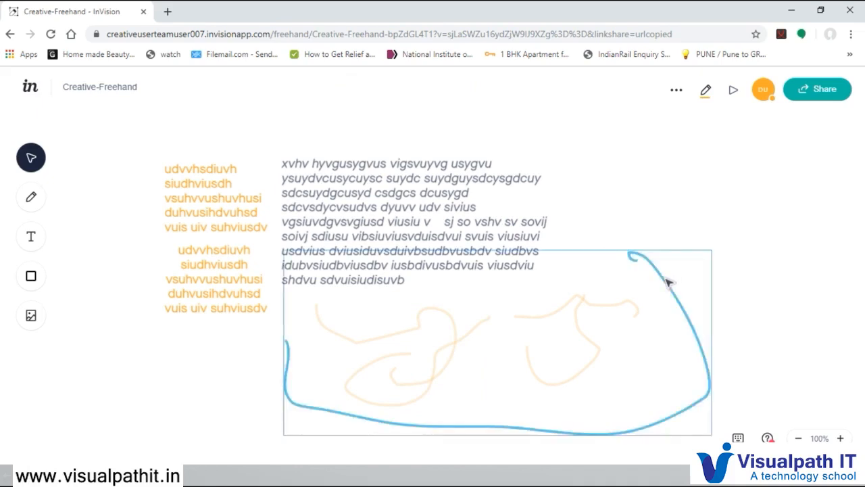
click(667, 283)
key(Delete)
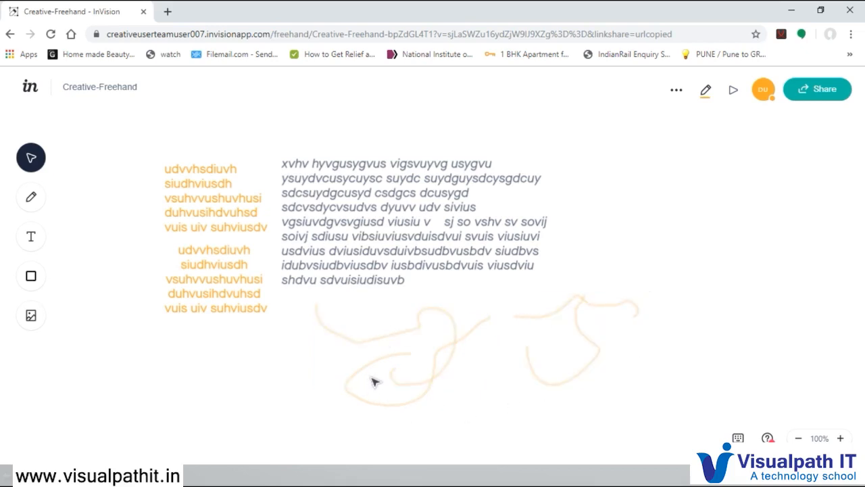
click(677, 91)
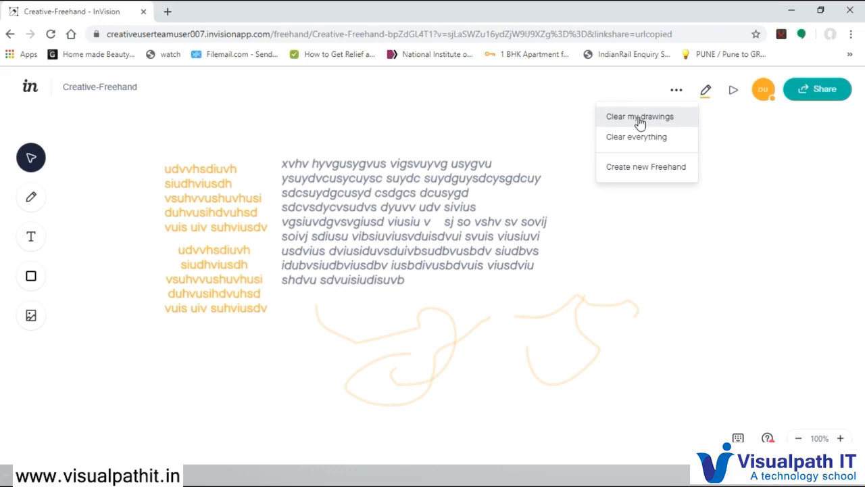
click(640, 120)
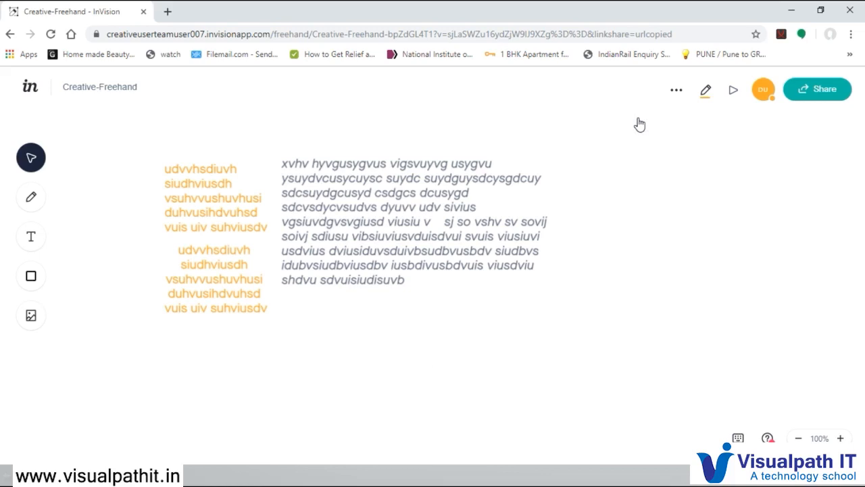
Select the grey paragraph, then marquee-select all three text blocks and deselect them
click(392, 213)
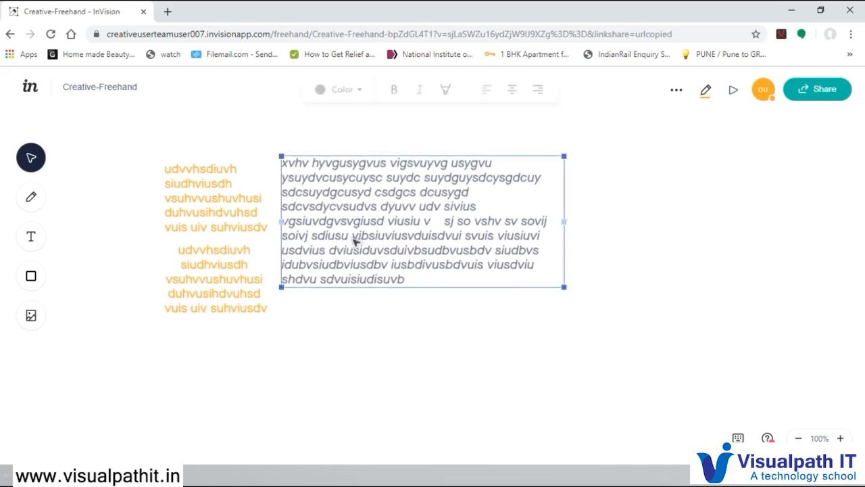
click(676, 90)
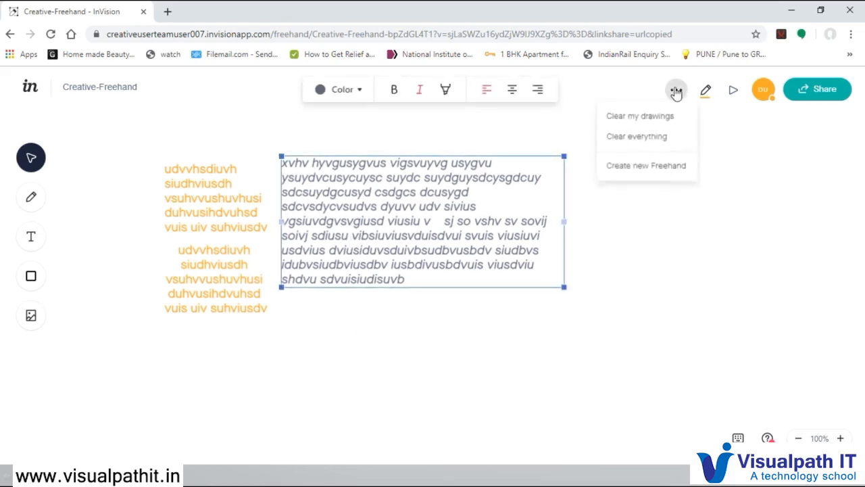
click(561, 377)
drag(509, 387, 149, 164)
click(230, 341)
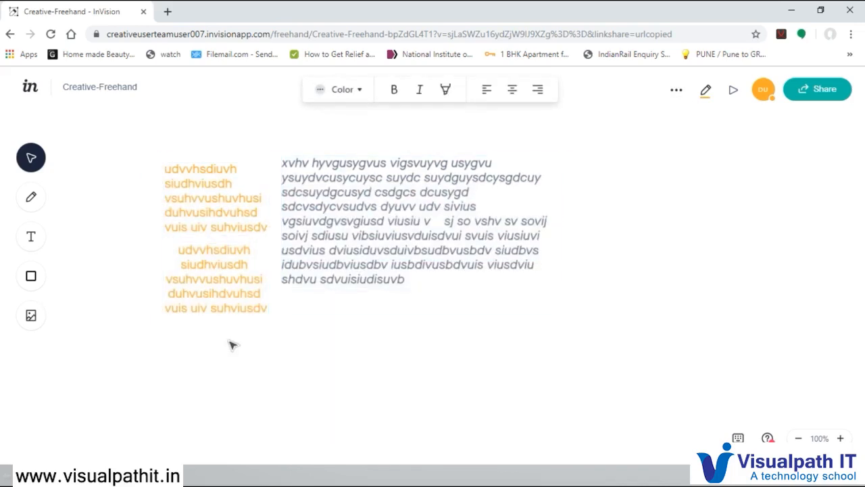
Select the orange blocks and grey paragraph in turn, deselect all, and open the ••• options
click(206, 200)
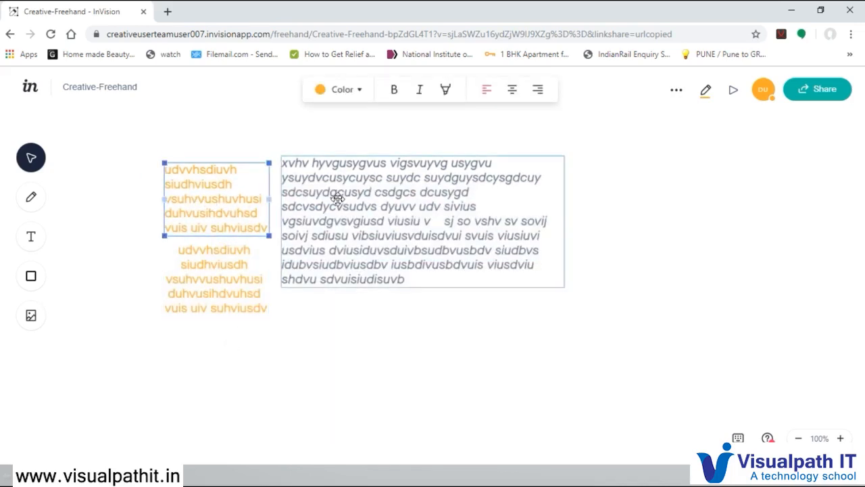
click(337, 204)
click(198, 304)
click(217, 215)
mouse_move(139, 397)
mouse_down()
mouse_move(276, 206)
mouse_move(419, 166)
mouse_move(601, 150)
mouse_move(623, 139)
mouse_up()
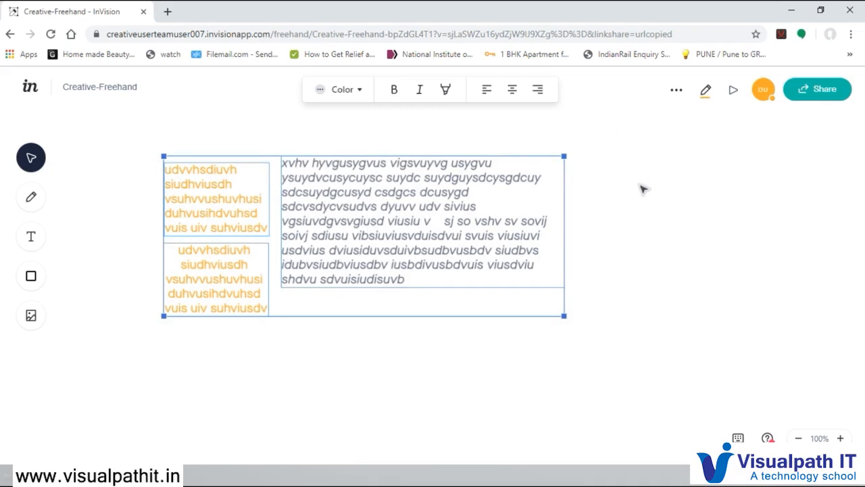
click(502, 222)
click(768, 291)
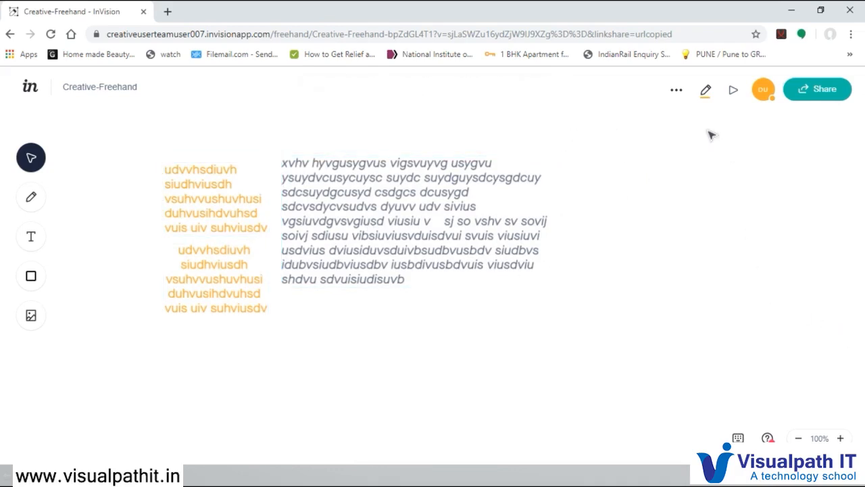
click(670, 93)
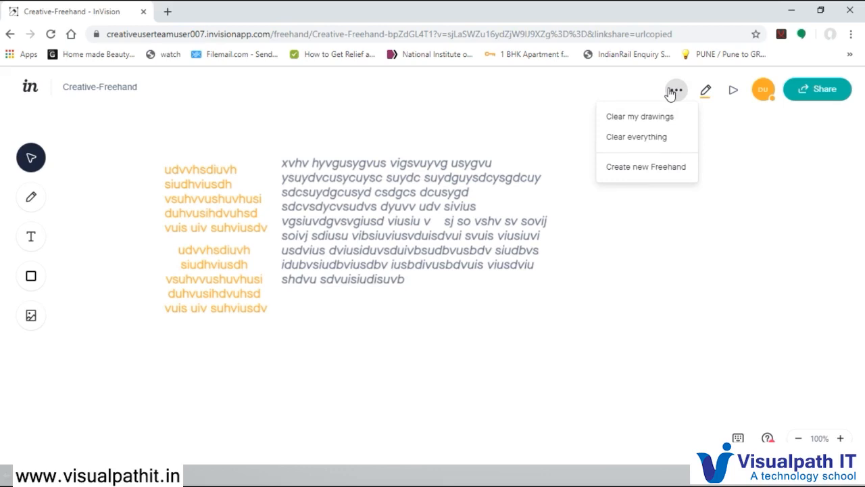
Use Clear everything to remove all remaining text blocks from the Freehand board
click(647, 141)
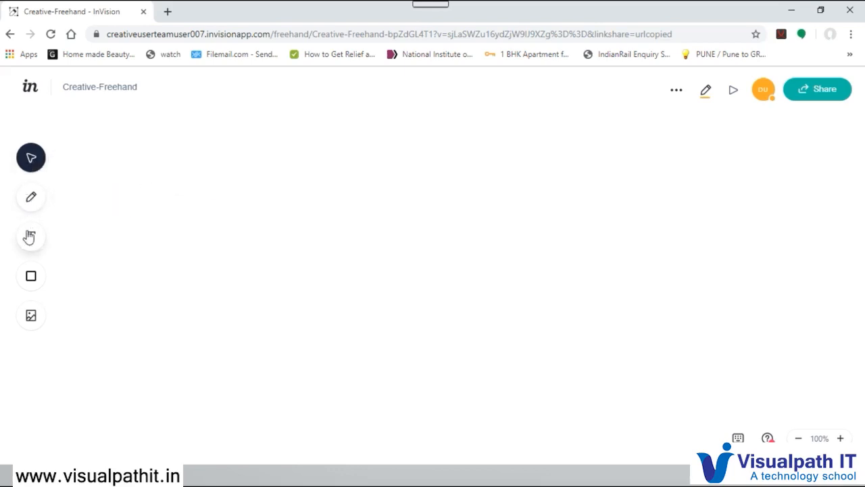
Draw a wide orange-outlined rectangle across the middle of the blank canvas
click(30, 277)
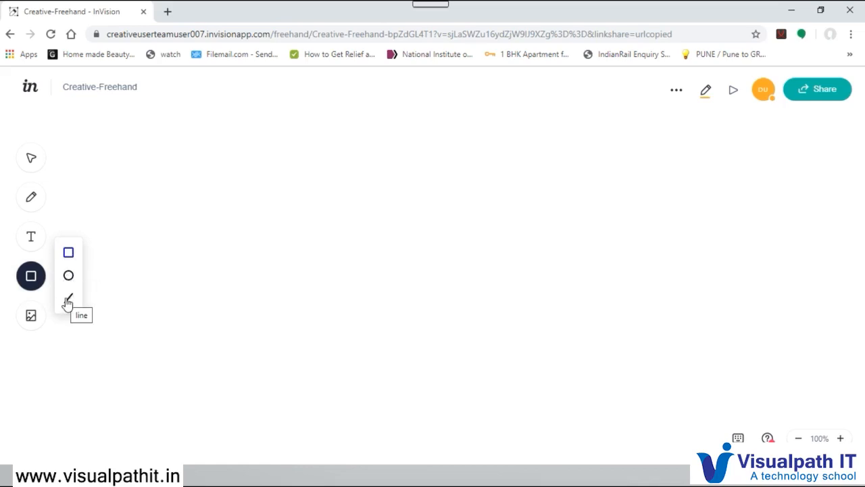
click(69, 253)
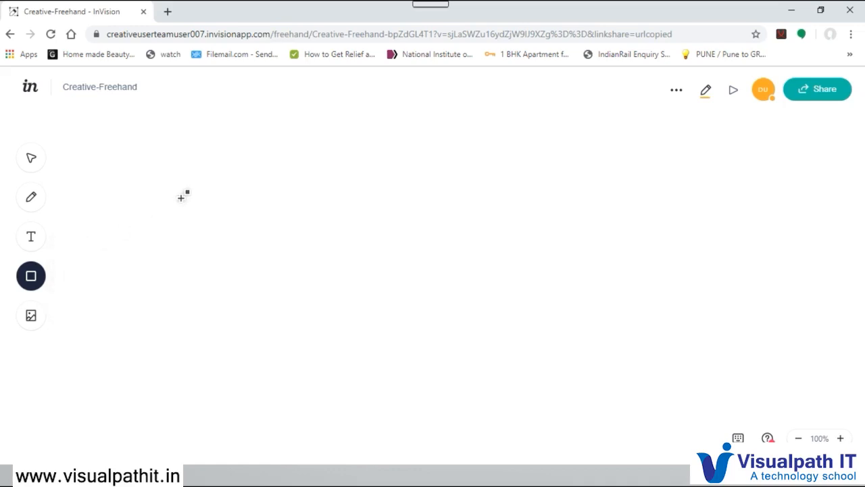
mouse_move(206, 101)
mouse_down()
mouse_move(233, 189)
mouse_move(448, 400)
mouse_move(497, 415)
mouse_move(496, 423)
mouse_move(374, 429)
mouse_move(494, 160)
mouse_move(310, 303)
mouse_move(363, 376)
mouse_move(613, 410)
mouse_up()
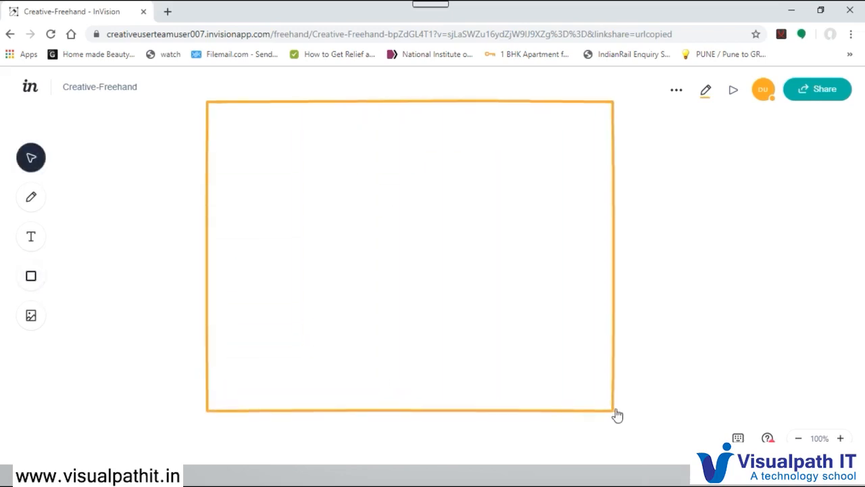
Select the rectangle and give it a solid fill
click(363, 104)
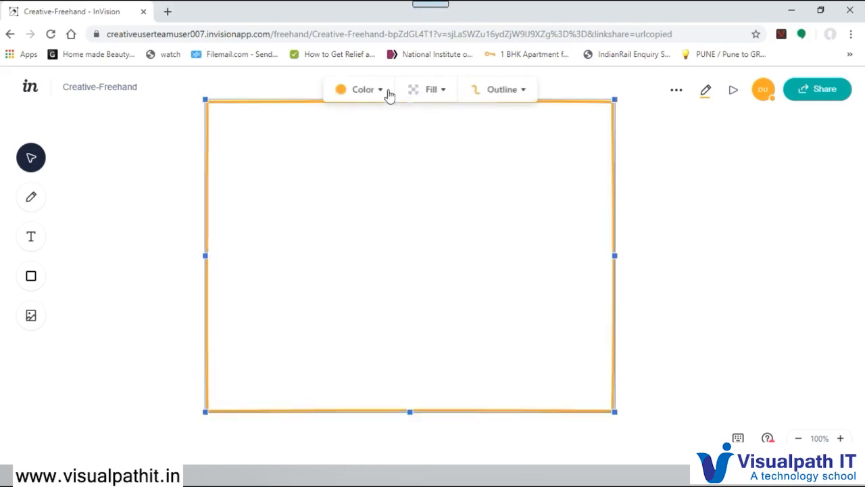
click(525, 90)
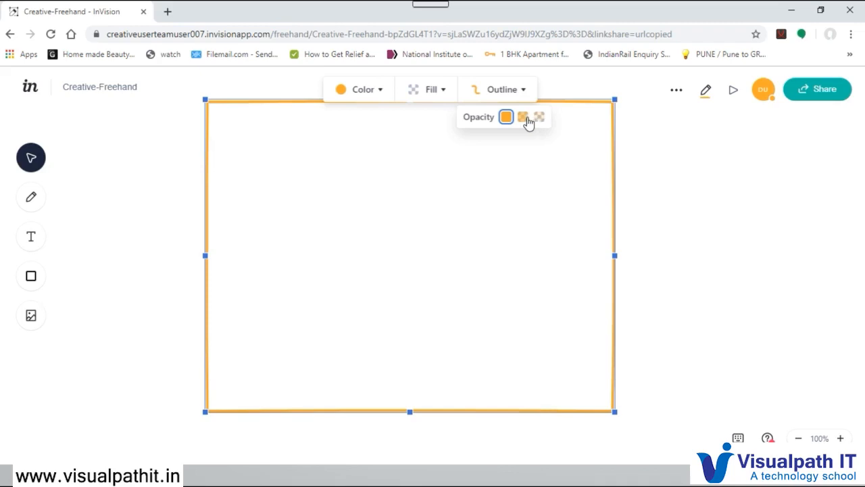
click(441, 92)
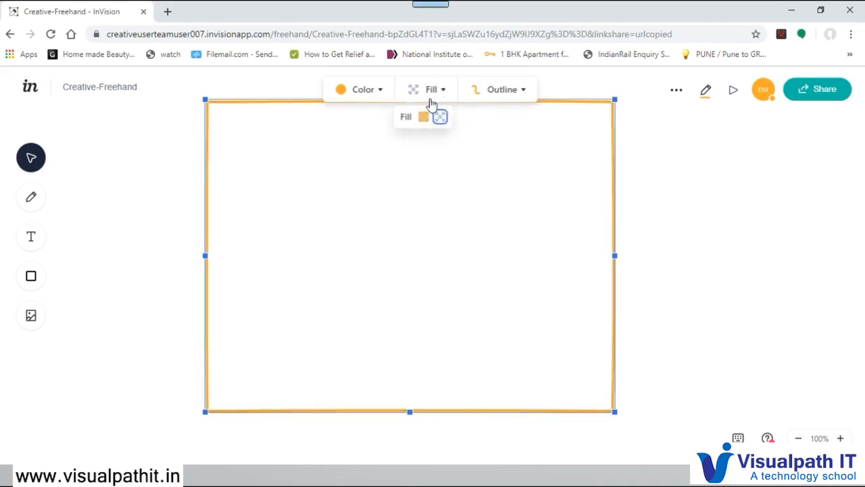
click(423, 117)
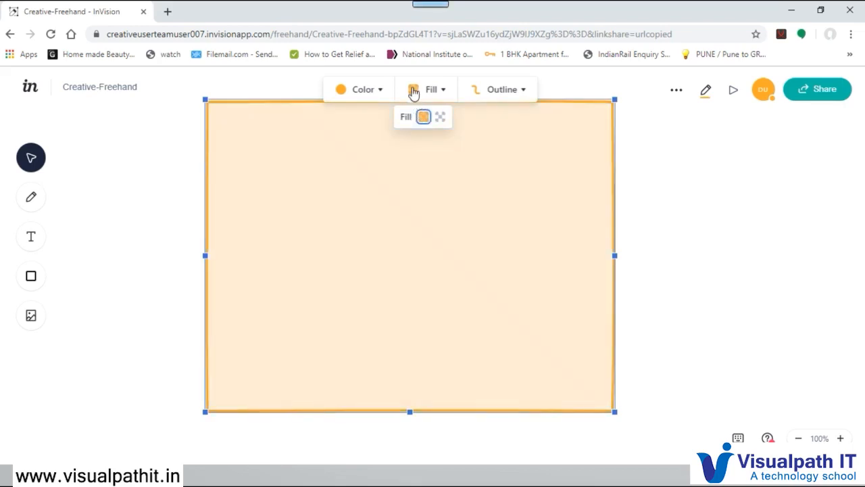
click(413, 92)
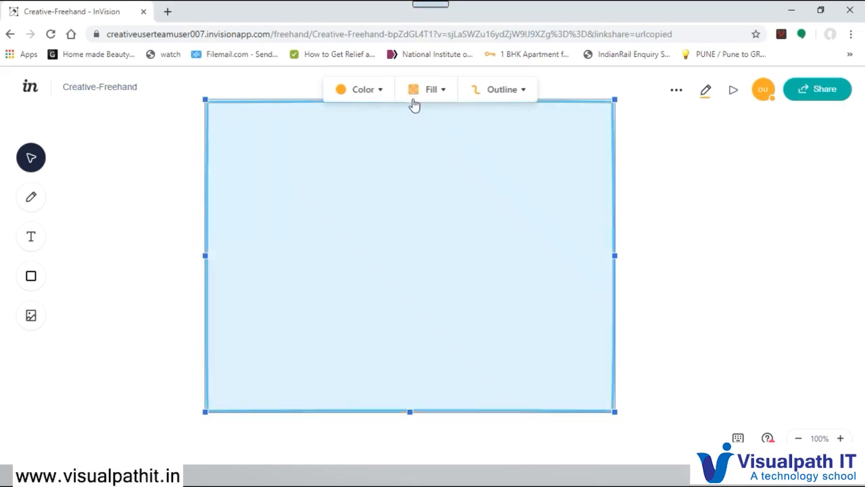
Try rectangle colours dark blue, light grey, dark grey, light blue and purple
click(362, 92)
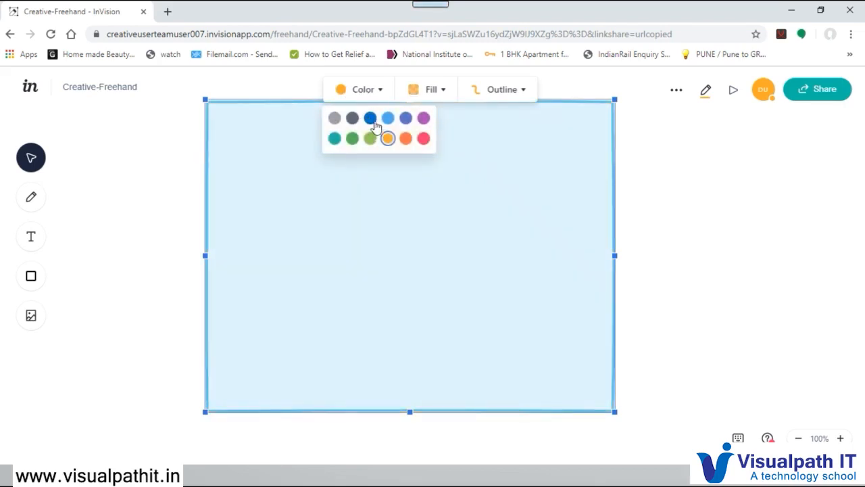
click(369, 119)
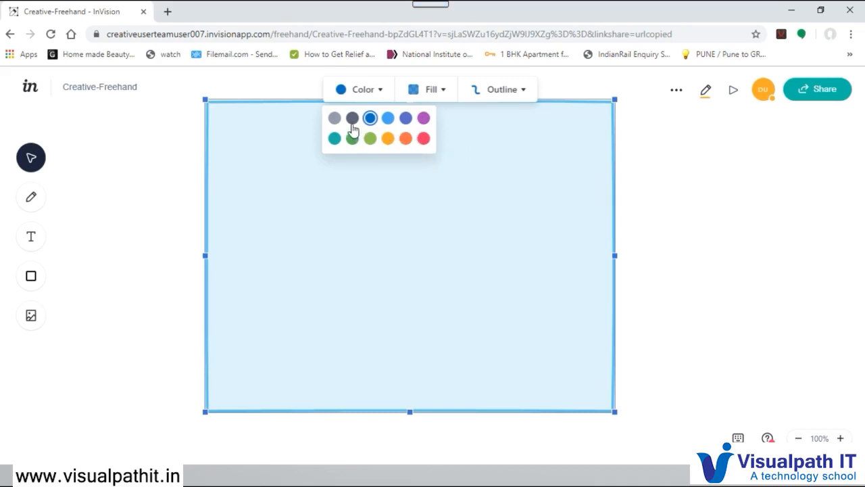
click(334, 117)
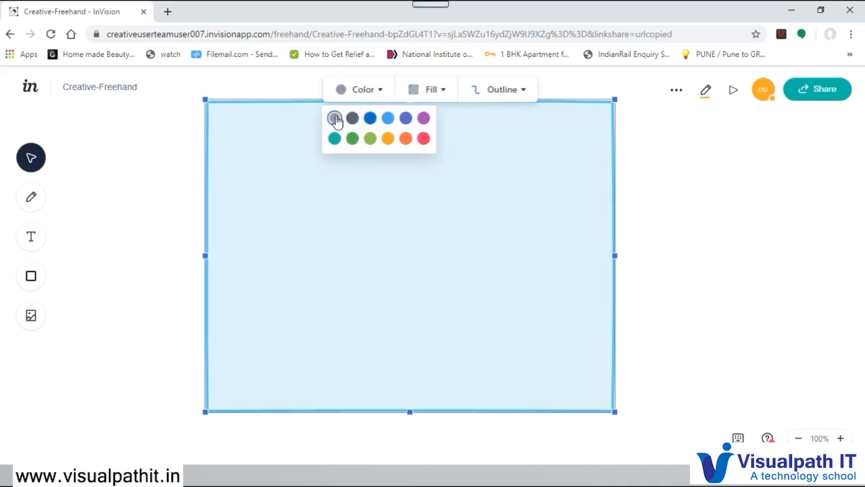
click(351, 118)
click(370, 118)
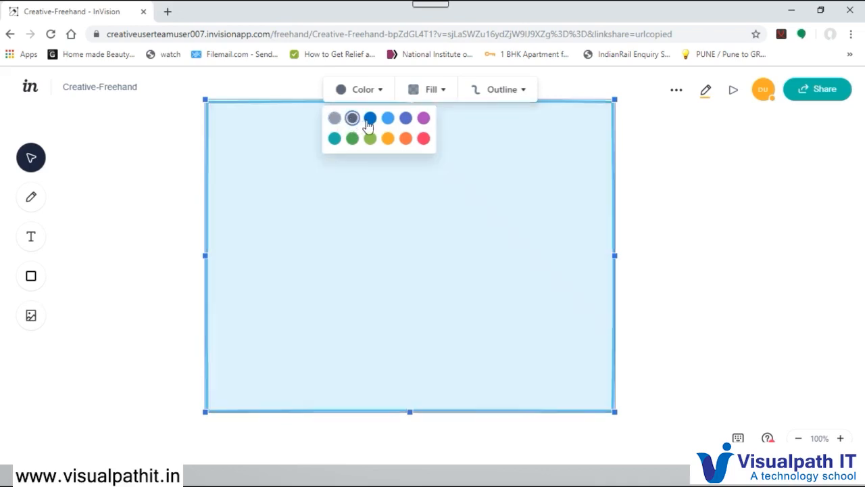
click(388, 119)
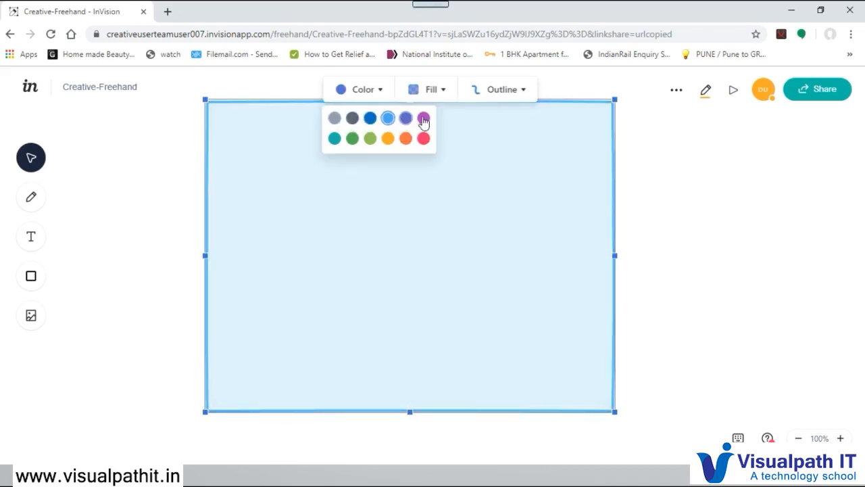
click(423, 119)
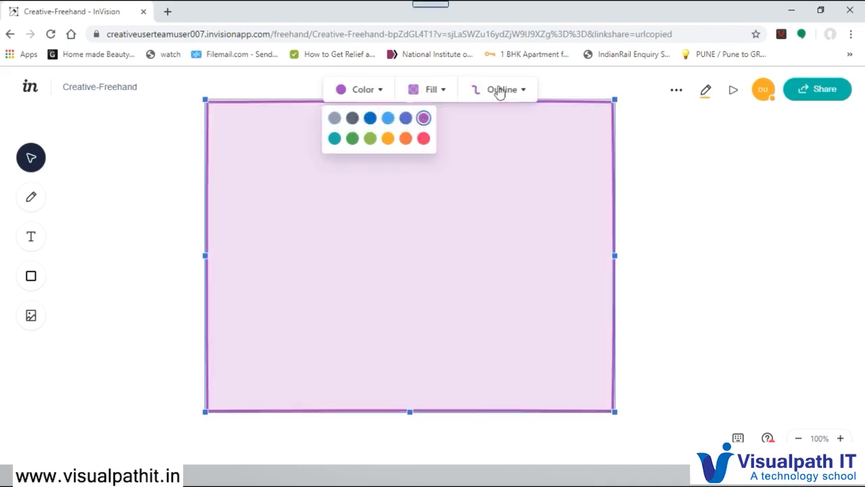
click(514, 95)
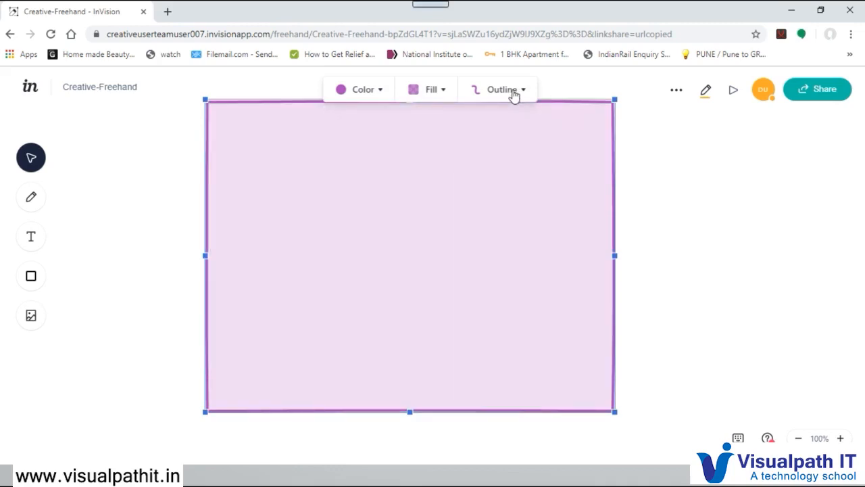
Toggle the rectangle's fill off and back on, then shrink it from the bottom-right corner
click(443, 92)
click(439, 118)
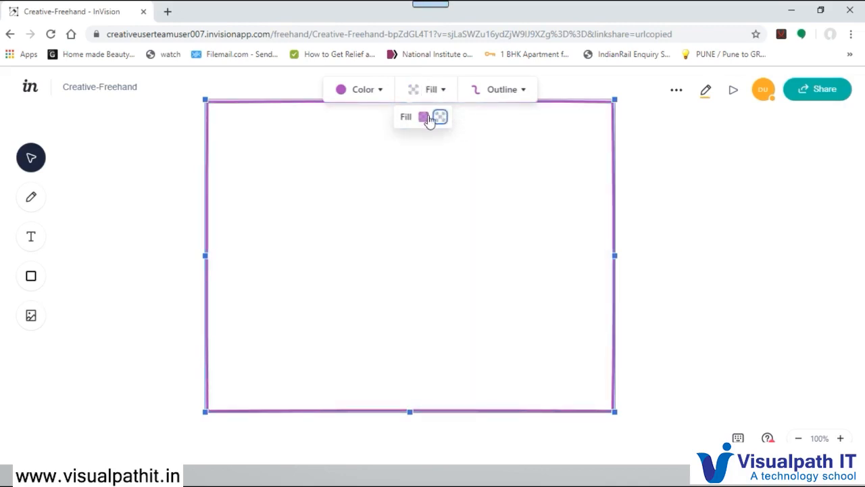
click(425, 119)
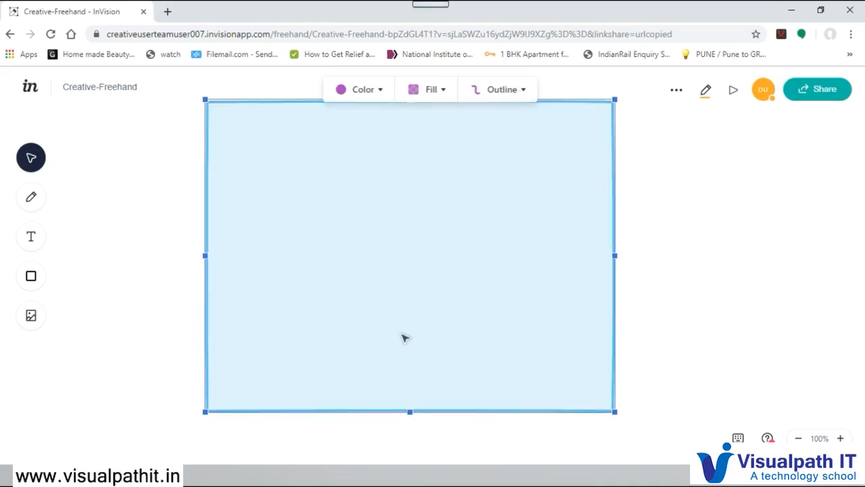
drag(613, 412, 677, 356)
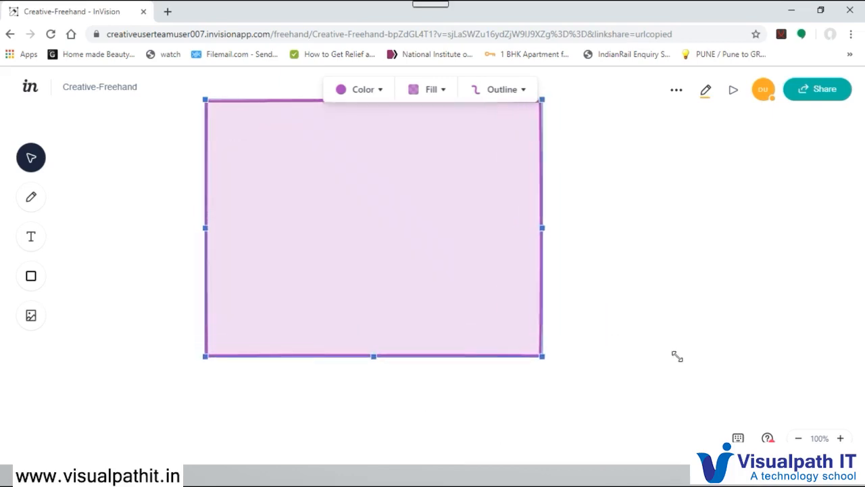
Set your personal drawing colour to light blue and recolour the rectangle dark blue
click(705, 92)
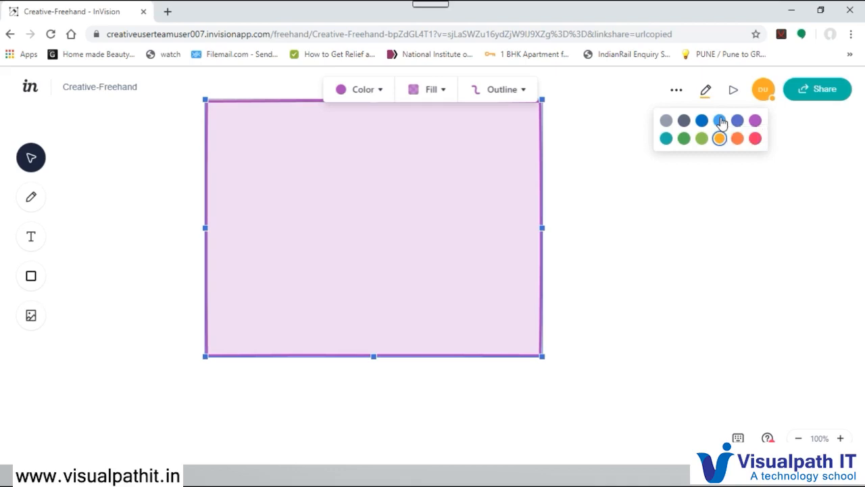
click(720, 121)
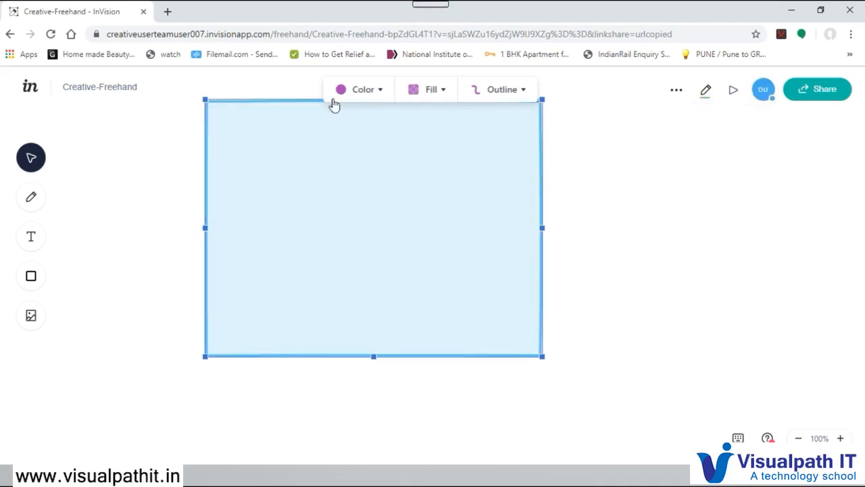
click(381, 92)
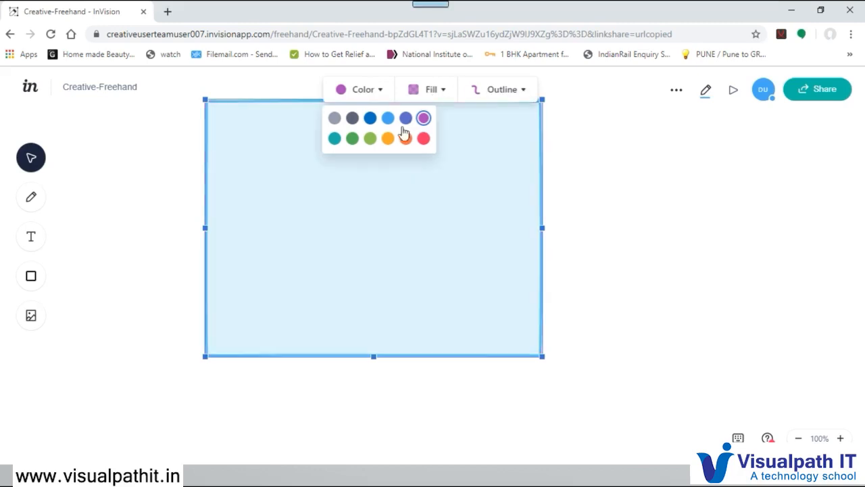
click(370, 118)
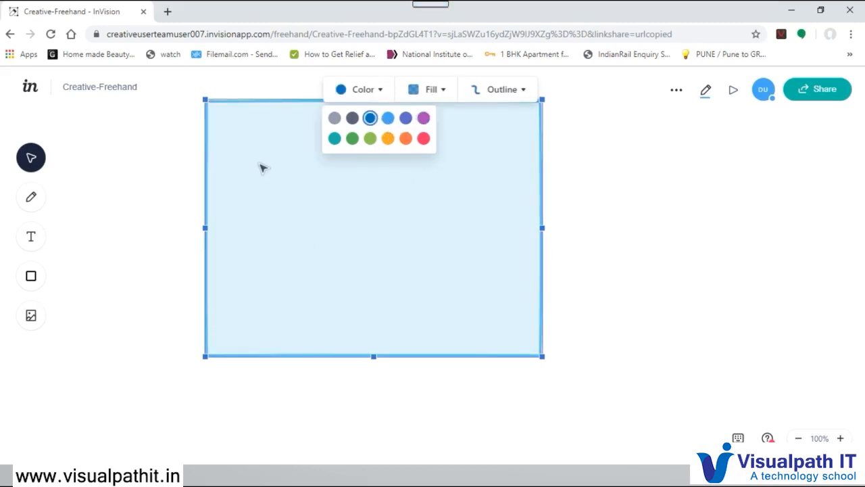
click(344, 220)
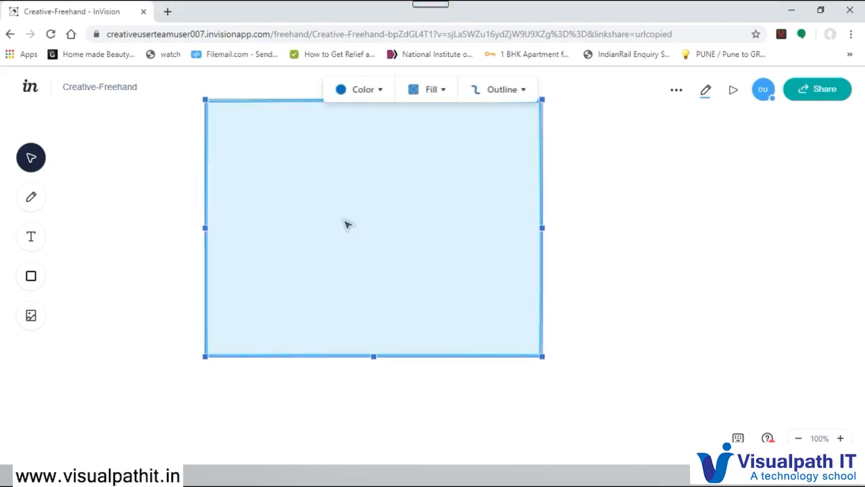
Delete the rectangle and draw a wide ellipse across the board
key(Delete)
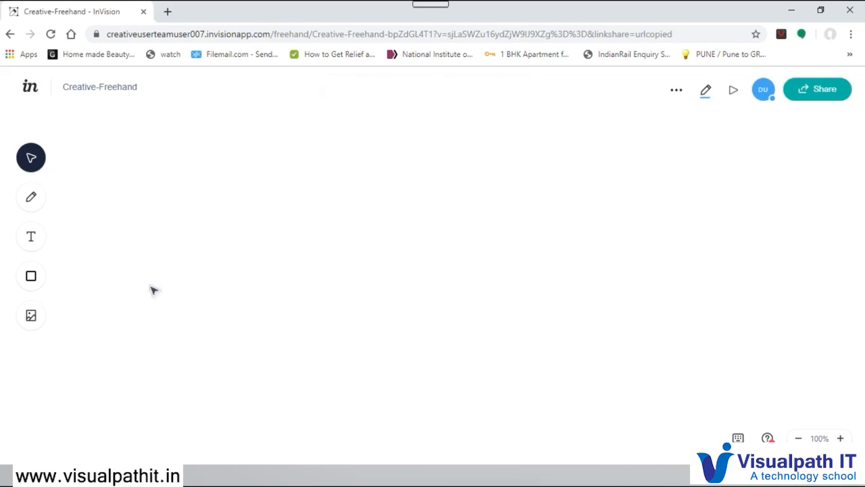
click(31, 275)
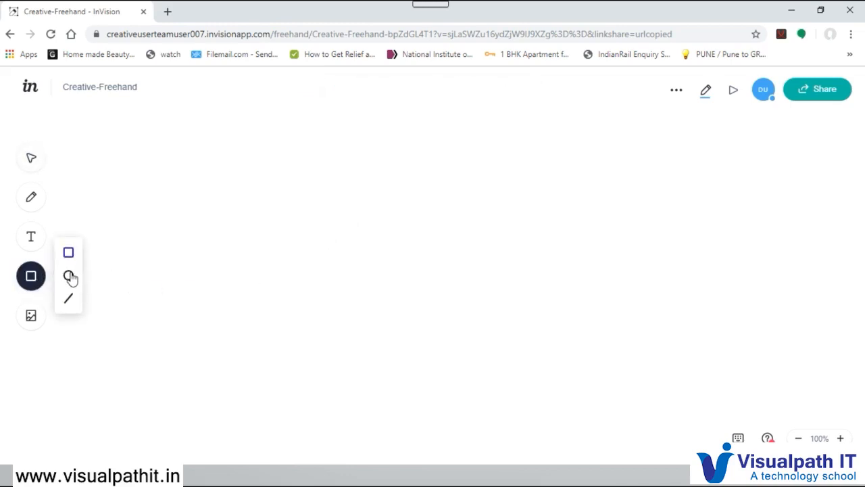
click(69, 275)
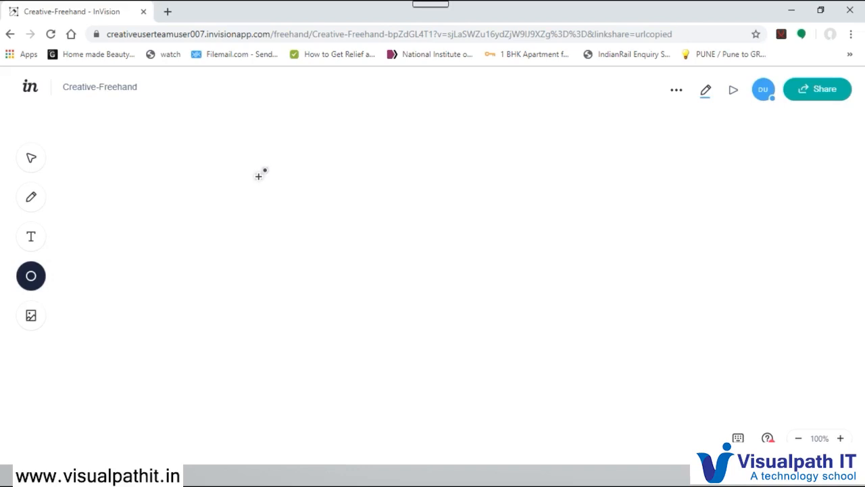
drag(252, 159, 604, 236)
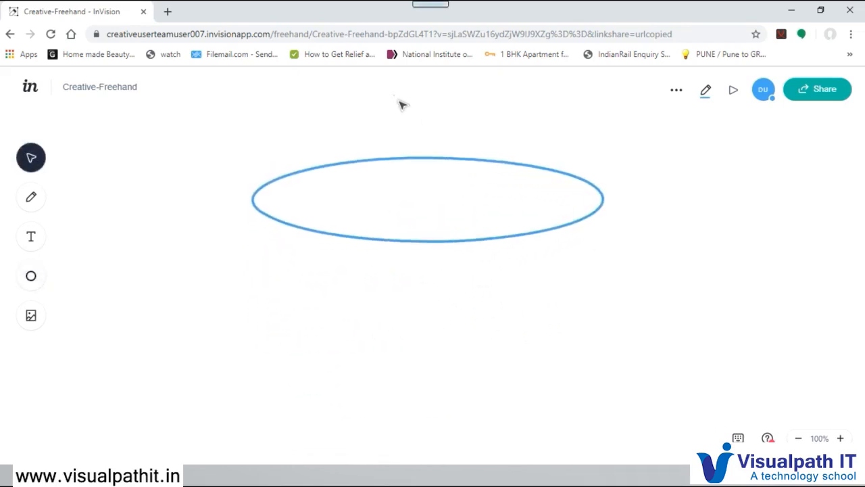
Give the ellipse a green outline and a green fill
click(428, 213)
click(531, 306)
click(466, 238)
click(382, 92)
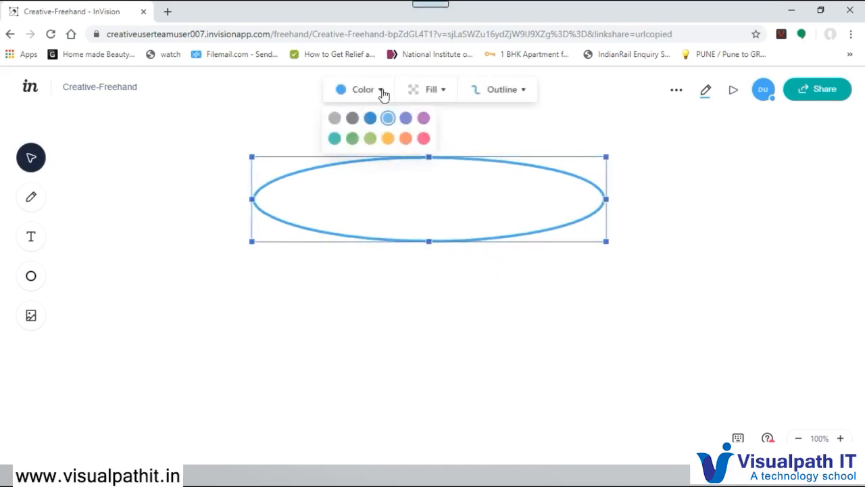
click(352, 138)
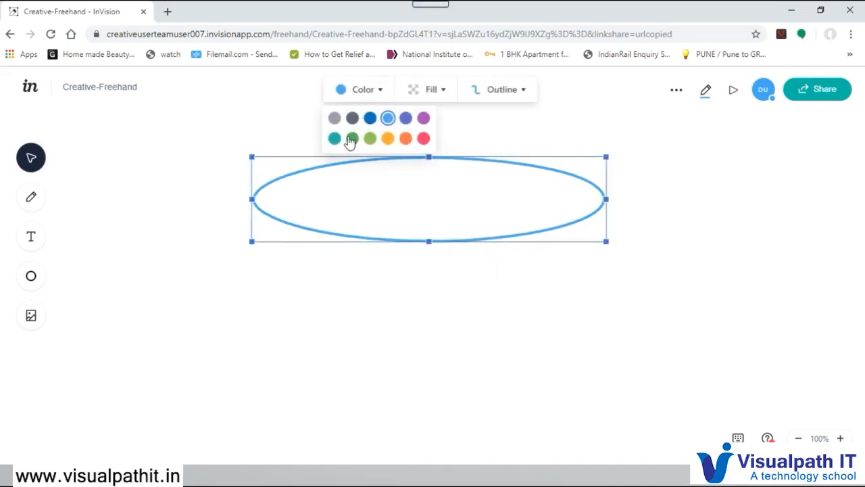
click(444, 93)
click(434, 93)
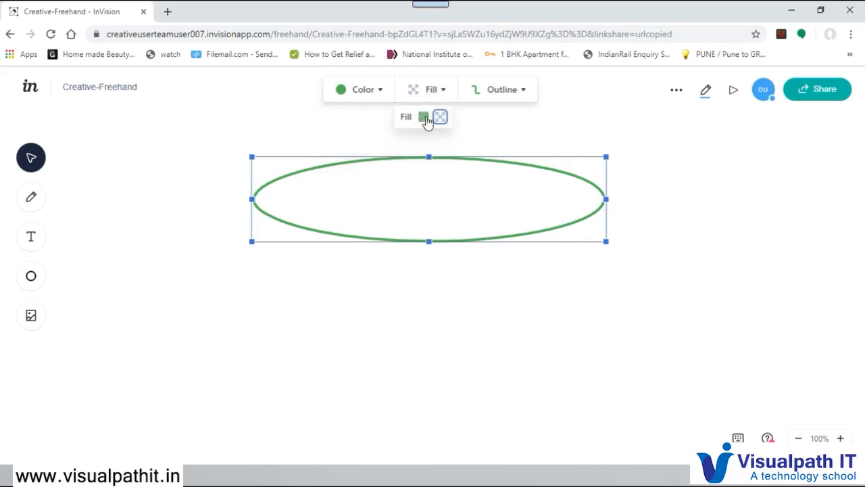
click(424, 118)
Lower the ellipse's opacity to make it semi-transparent, then move it down and right
click(524, 95)
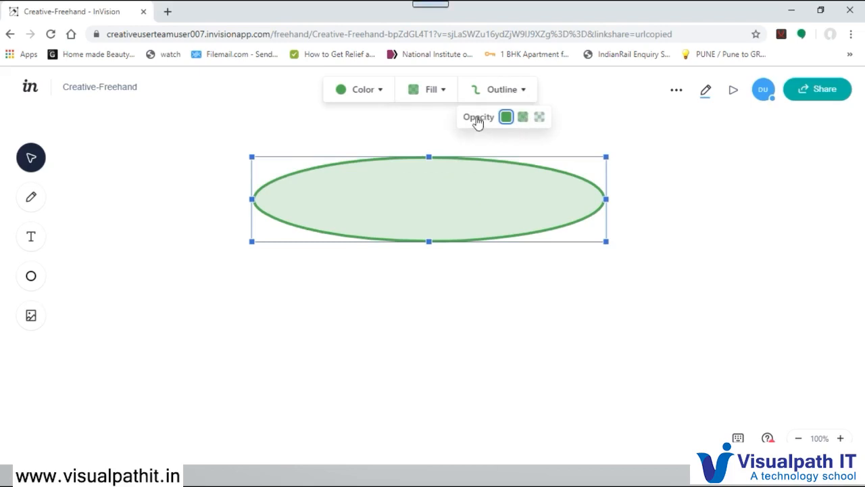
click(526, 117)
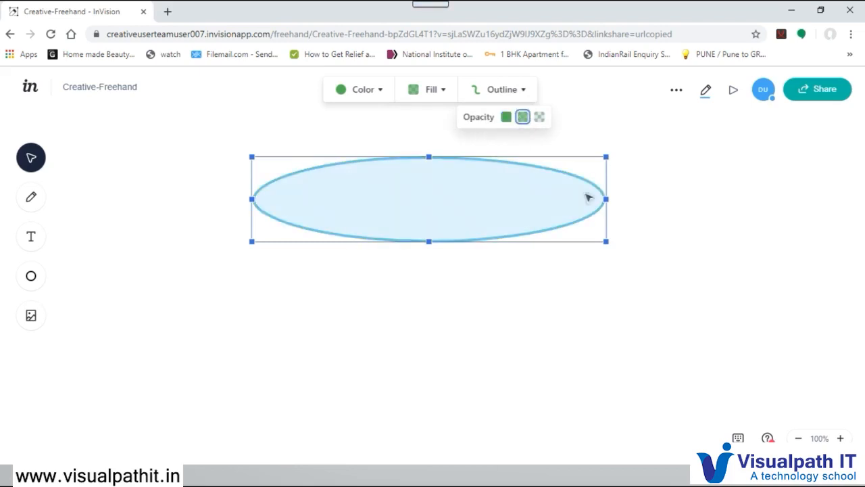
click(540, 122)
click(629, 132)
click(509, 193)
drag(409, 203, 424, 252)
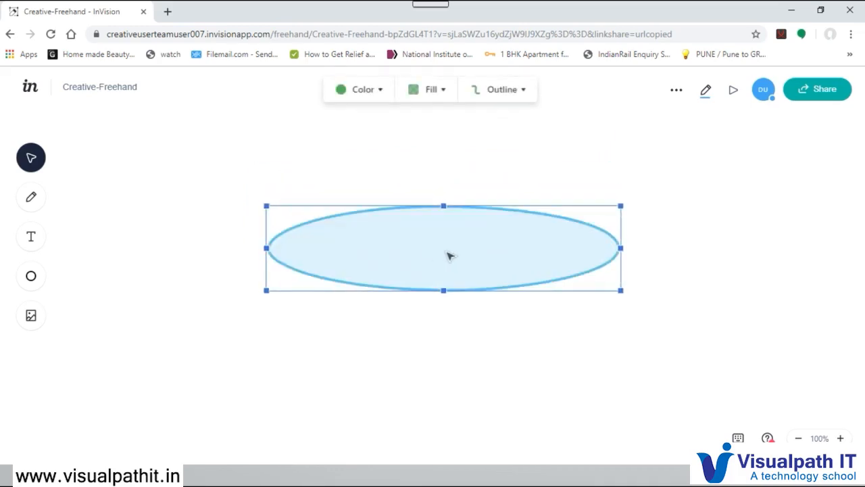
Draw a tall ellipse crossing the wide one and widen it slightly
click(32, 277)
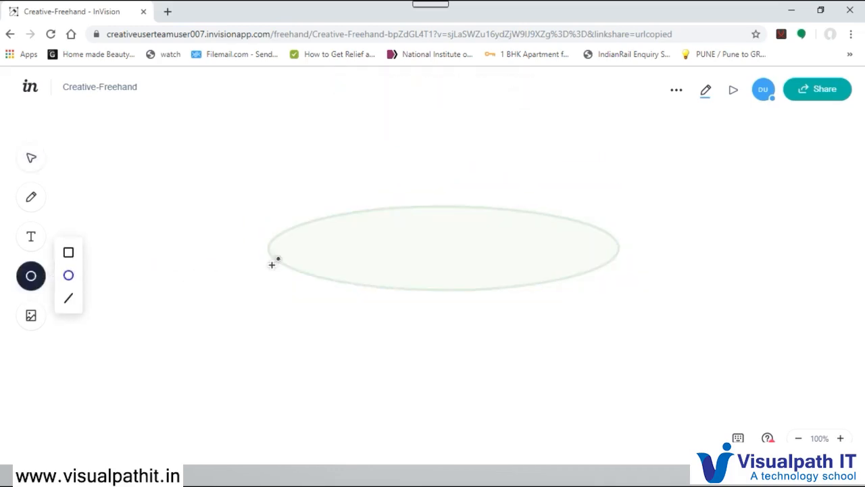
drag(417, 127, 474, 384)
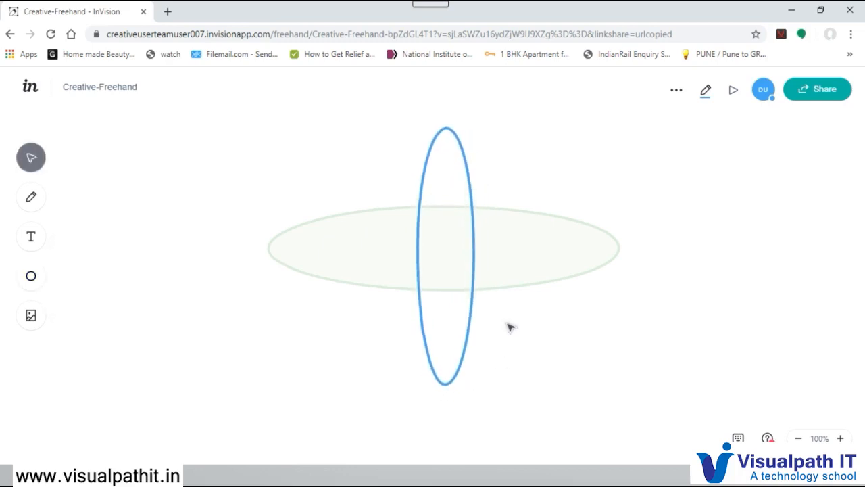
click(465, 176)
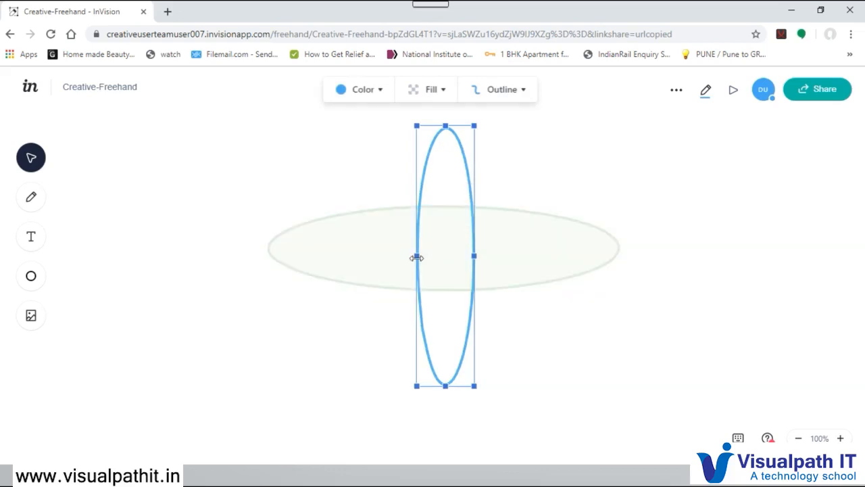
mouse_move(415, 258)
mouse_down()
mouse_move(394, 248)
mouse_move(402, 256)
mouse_up()
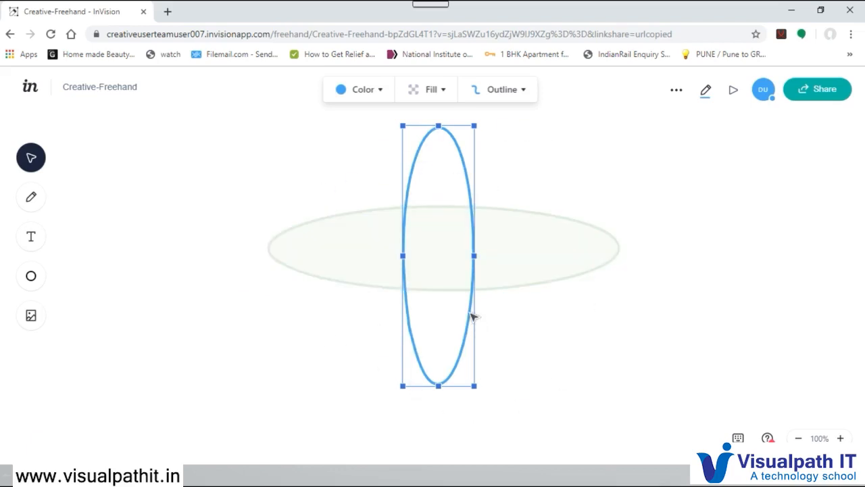
Delete the tall ellipse and then the wide ellipse
key(Delete)
click(475, 273)
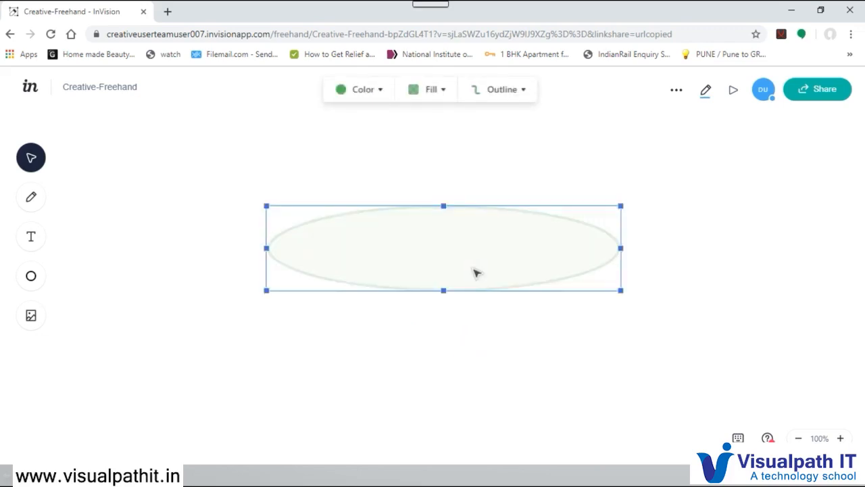
key(Delete)
Draw three connected straight lines: a long diagonal, a steep drop, and a rise back up
click(31, 281)
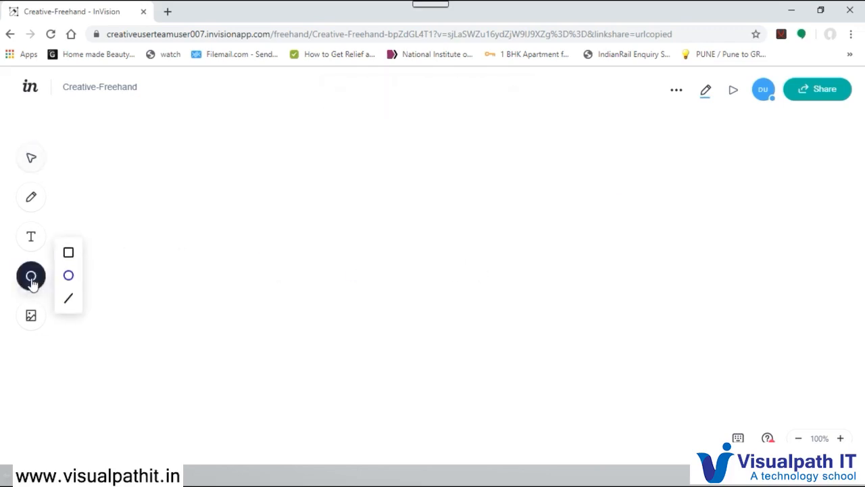
click(68, 298)
drag(367, 153, 647, 251)
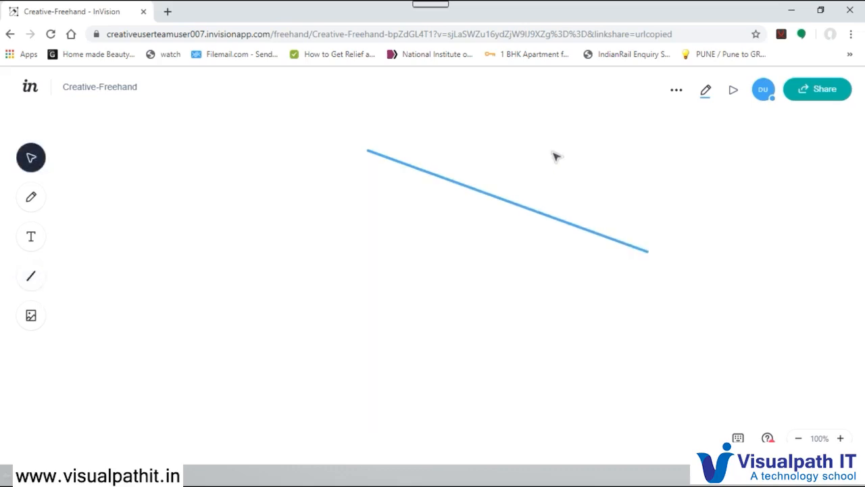
key(s)
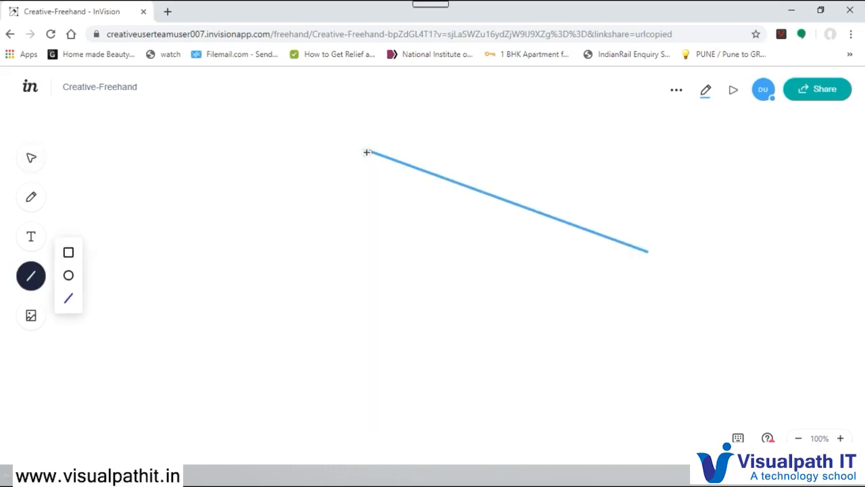
drag(369, 151, 409, 325)
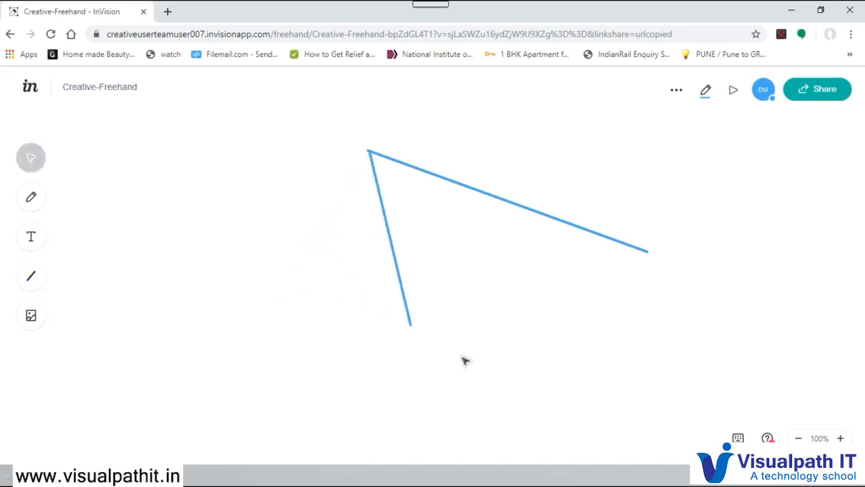
drag(390, 359, 479, 342)
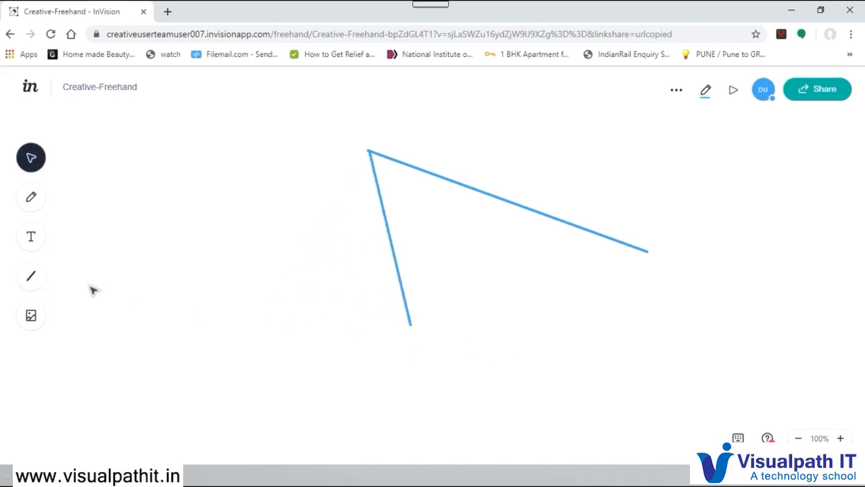
click(31, 276)
click(68, 298)
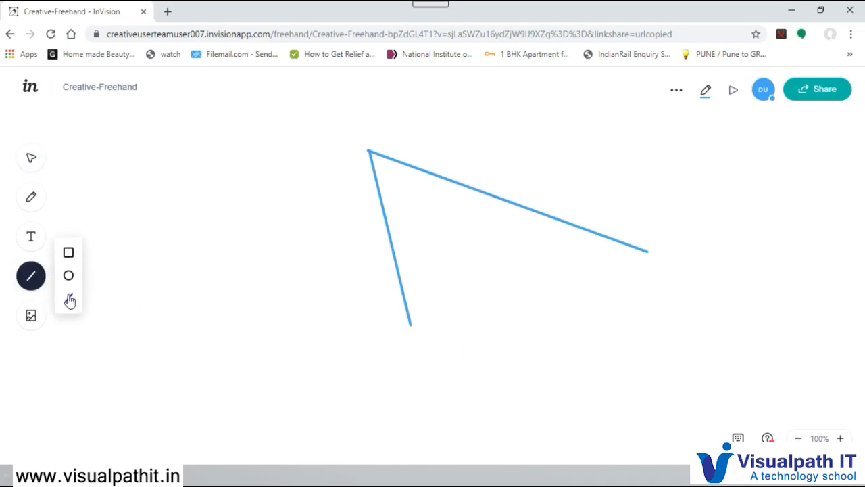
drag(411, 325, 509, 122)
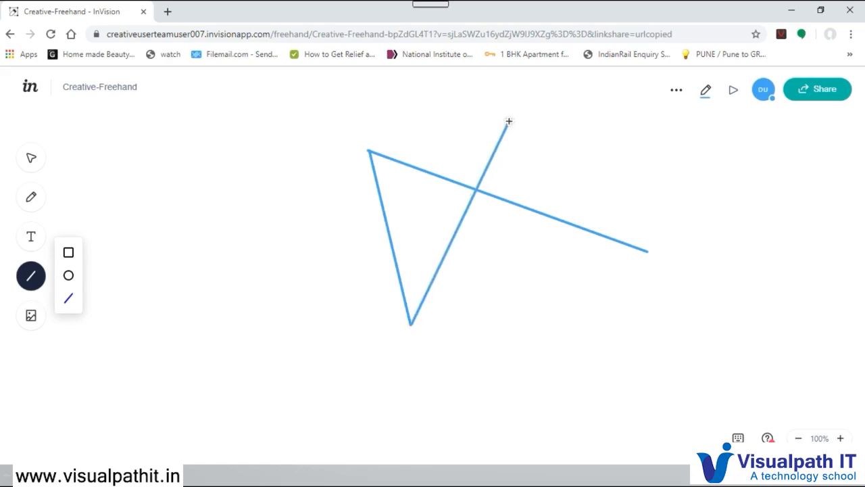
Reposition the three lines so they cross each other
drag(438, 275, 509, 290)
drag(398, 257, 335, 278)
drag(452, 187, 385, 204)
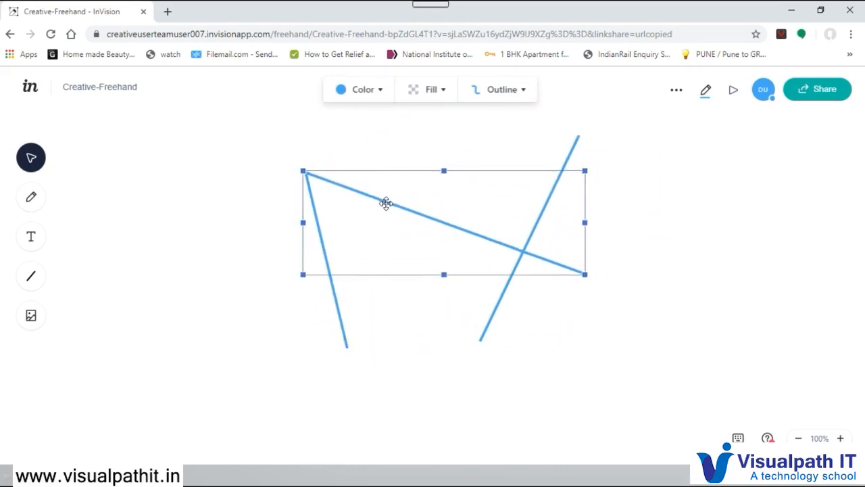
Move the steep right line down and make it orange
drag(508, 286, 568, 304)
click(364, 91)
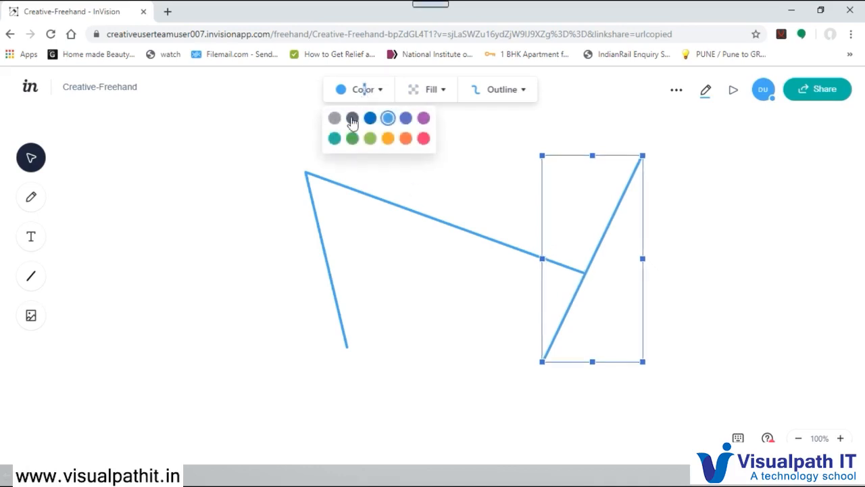
click(405, 139)
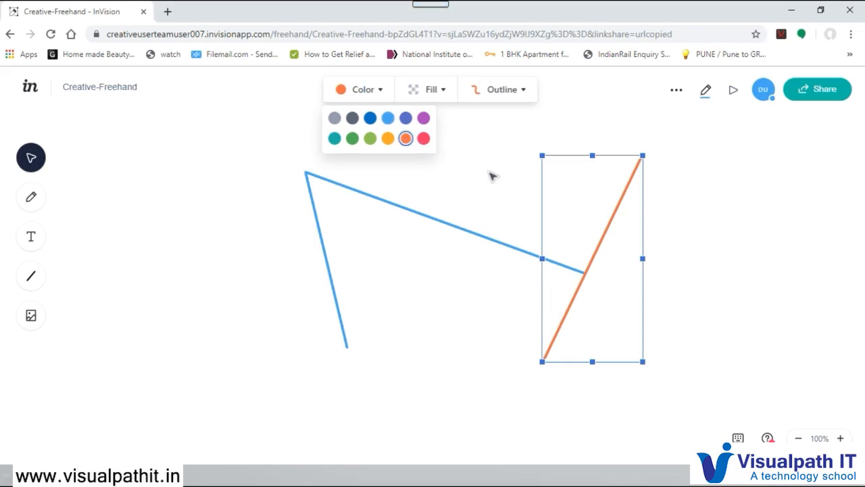
Make the long diagonal line dark blue, then select the lines and delete them
click(443, 221)
click(383, 91)
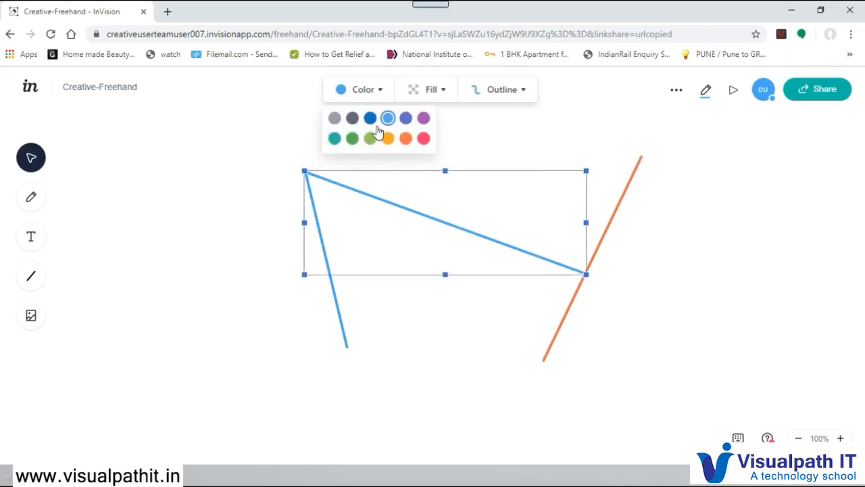
click(371, 119)
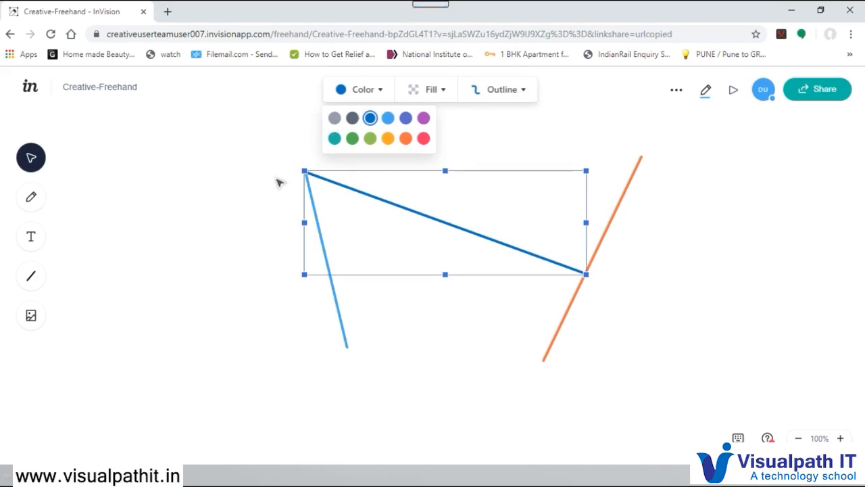
shift+click(597, 265)
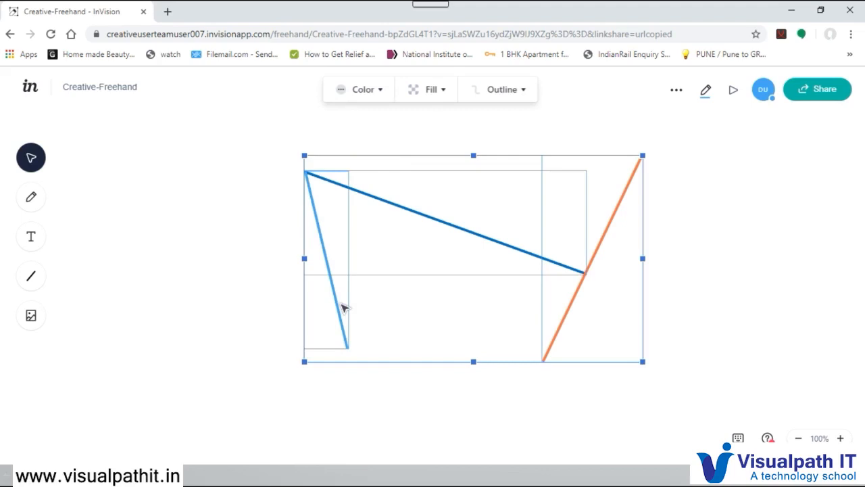
key(Delete)
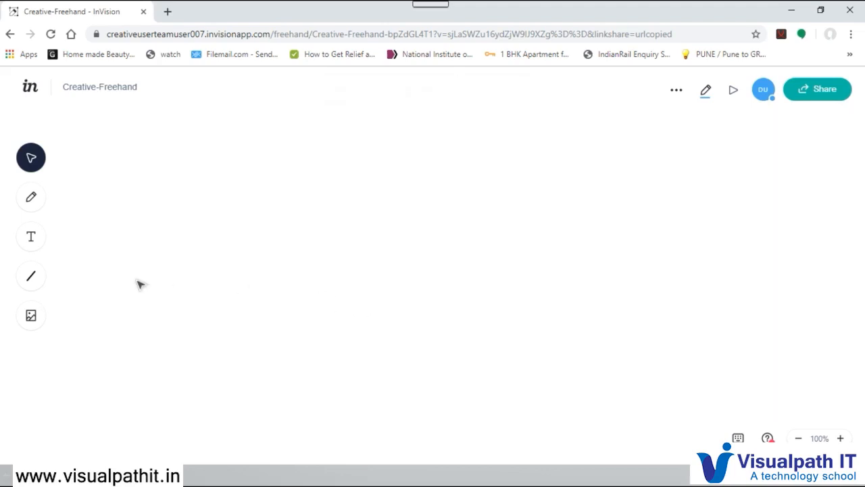
Open the Image tool's panel for adding images from the left toolbar
click(32, 317)
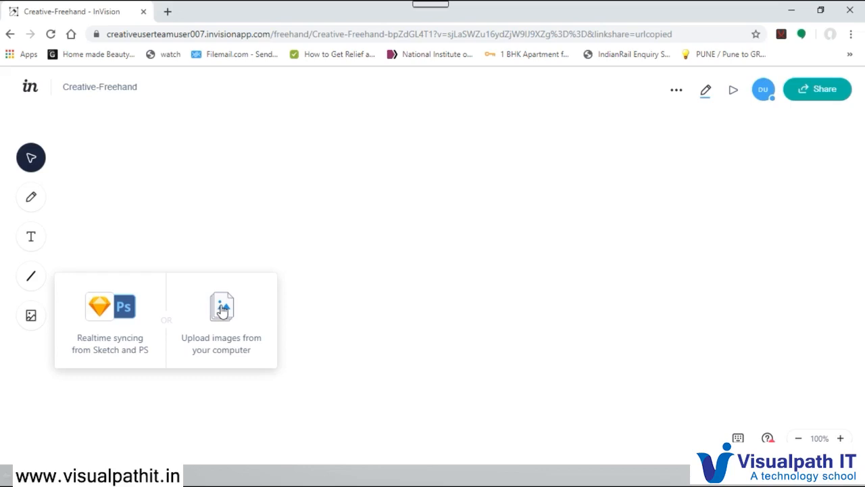
Upload images 1, 2 and 3 from Pictures > New folder onto the Freehand canvas
click(236, 311)
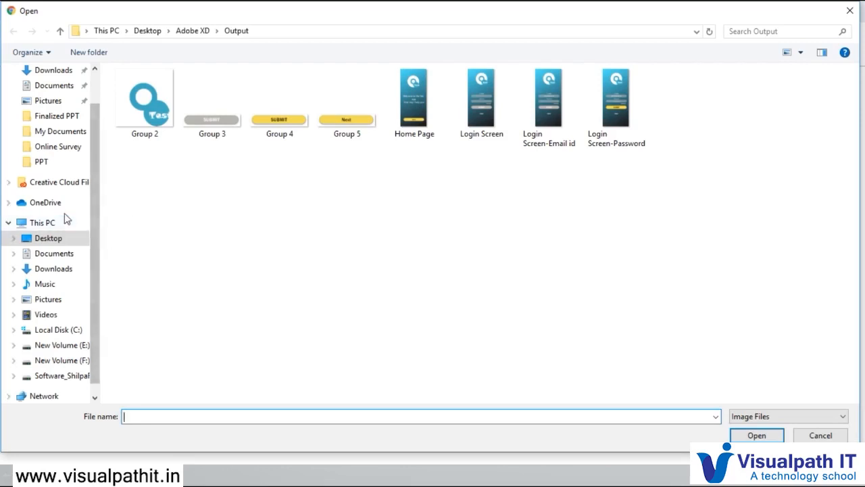
click(48, 299)
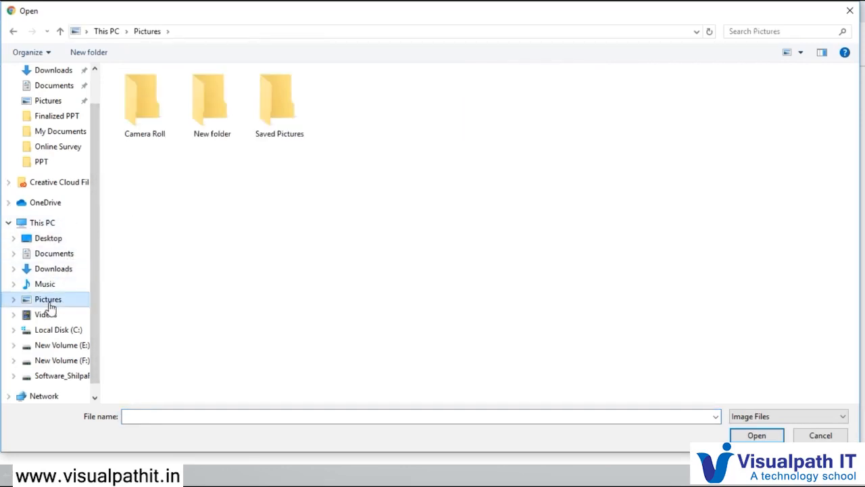
double_click(277, 99)
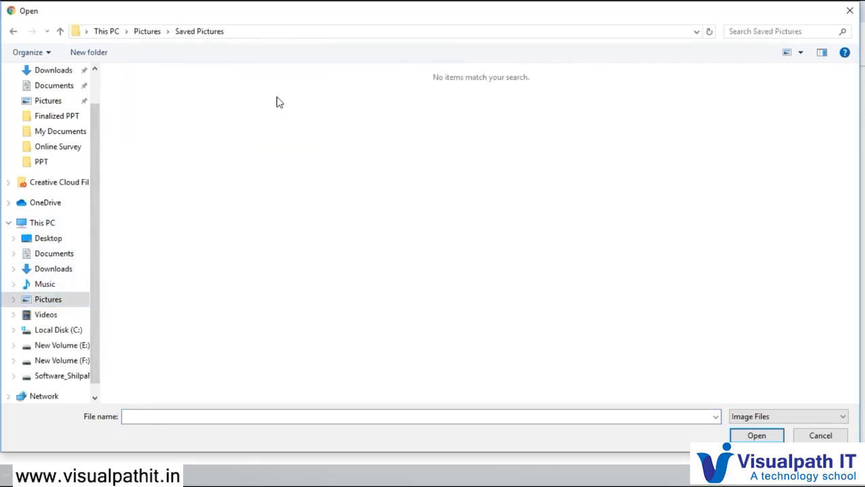
click(51, 103)
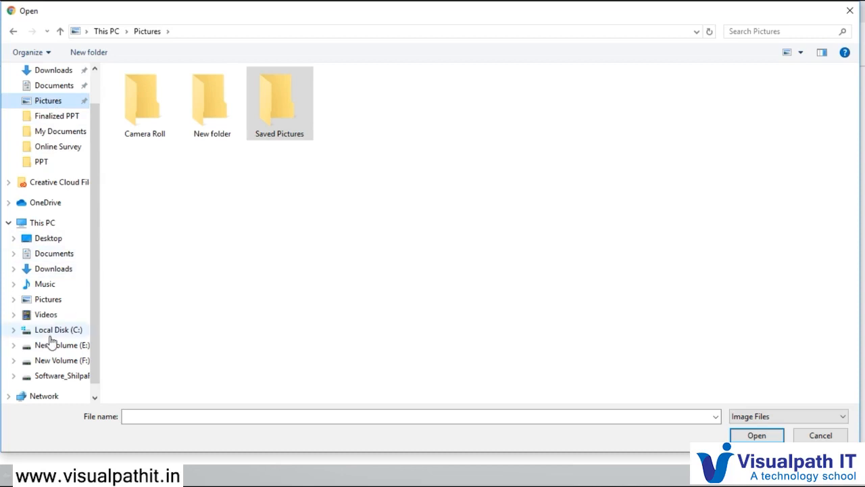
scroll(51, 341, down, 1)
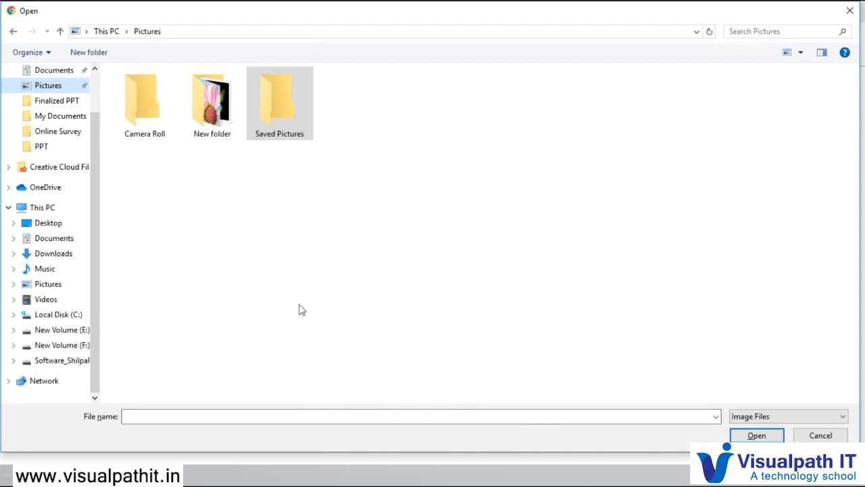
double_click(209, 106)
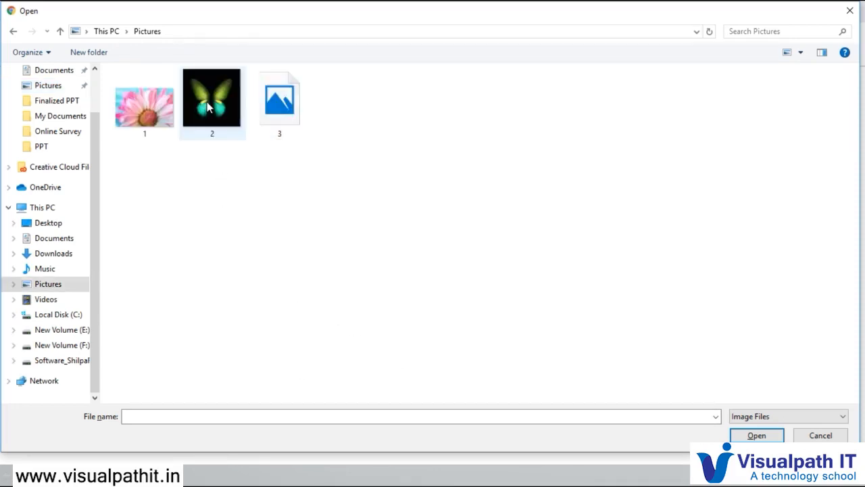
drag(362, 160, 160, 92)
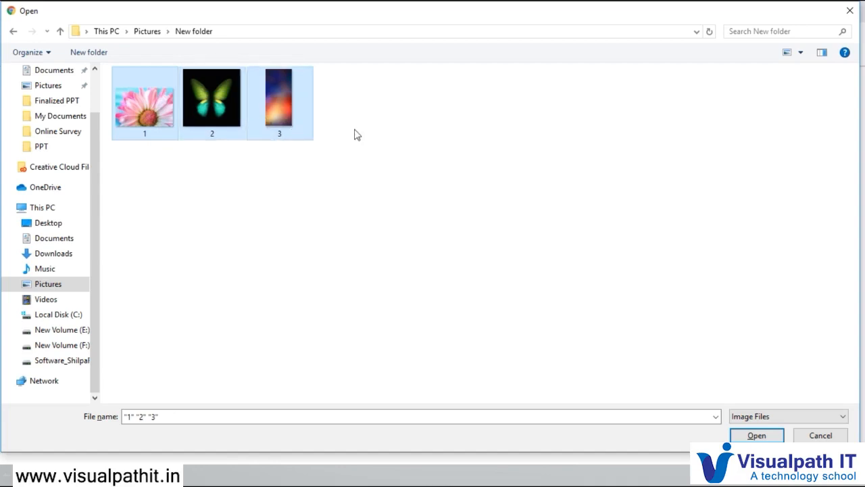
click(757, 436)
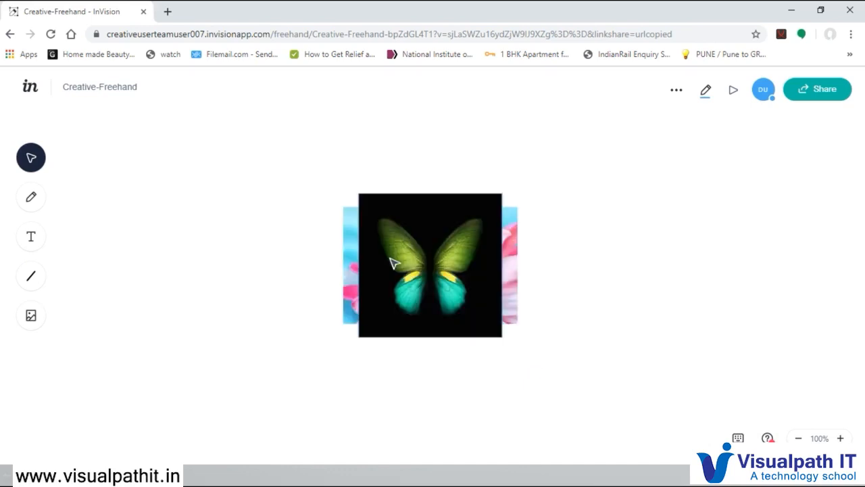
Rearrange the images: butterfly to the upper left, gradient strip right beside the flower
click(475, 273)
drag(475, 283, 298, 239)
drag(414, 245, 579, 202)
drag(428, 267, 419, 212)
drag(600, 241, 559, 229)
Resize the gradient strip and flower image, and nudge the butterfly slightly left
drag(583, 286, 701, 425)
mouse_move(522, 294)
mouse_down()
mouse_move(340, 284)
mouse_move(574, 293)
mouse_move(509, 283)
mouse_up()
click(442, 260)
drag(422, 270, 408, 424)
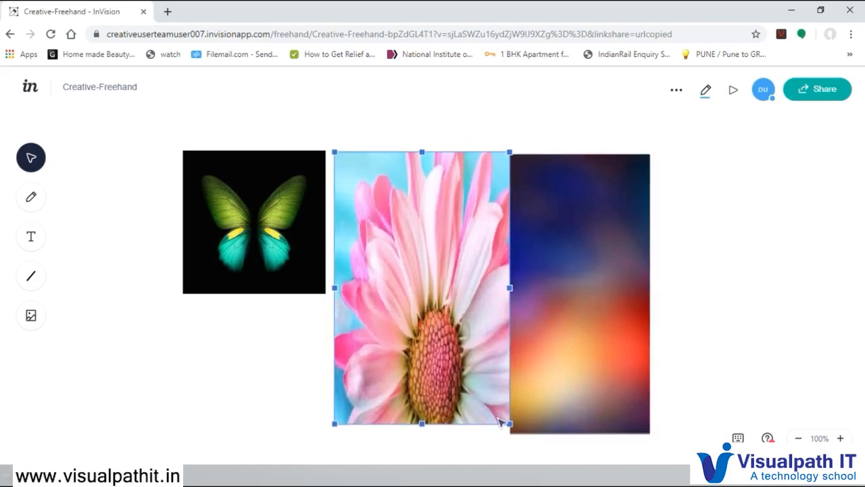
drag(509, 423, 512, 268)
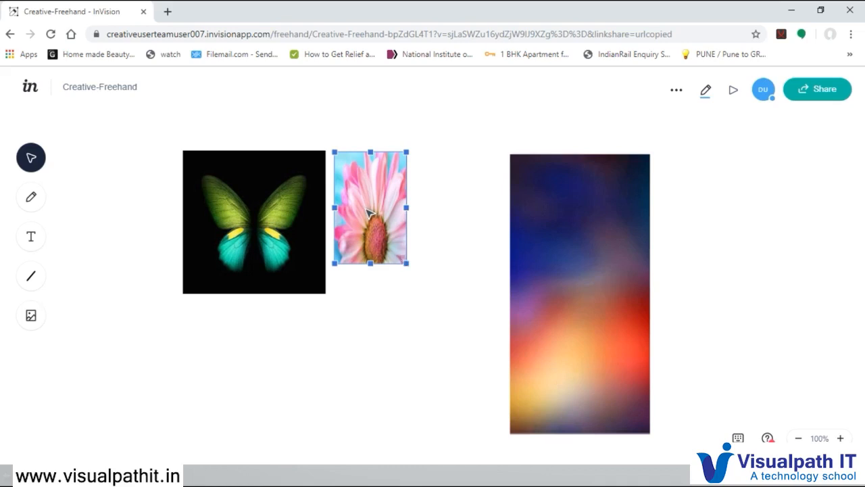
drag(406, 263, 407, 238)
drag(393, 197, 455, 194)
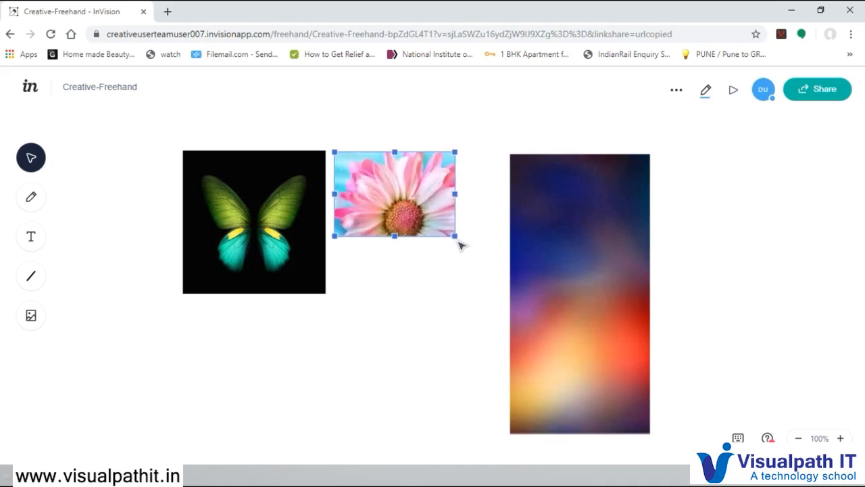
drag(456, 235, 473, 315)
click(257, 250)
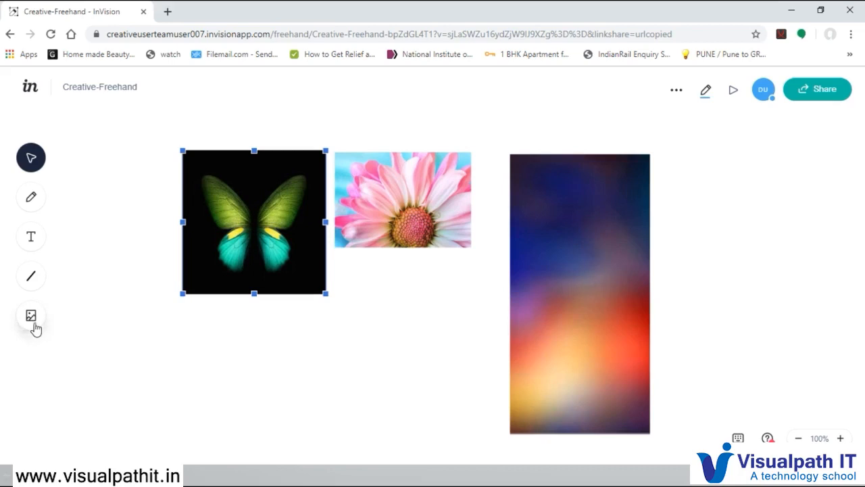
drag(241, 231, 227, 233)
Delete the gradient, flower and butterfly images from the canvas
click(532, 217)
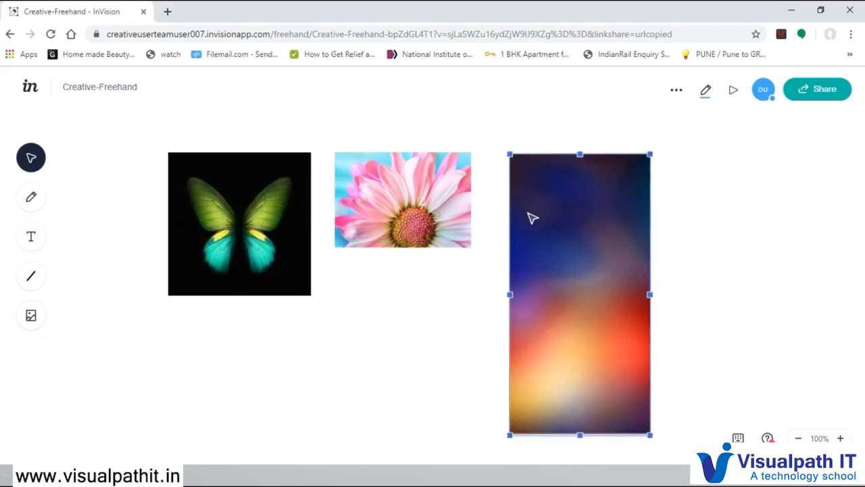
key(Delete)
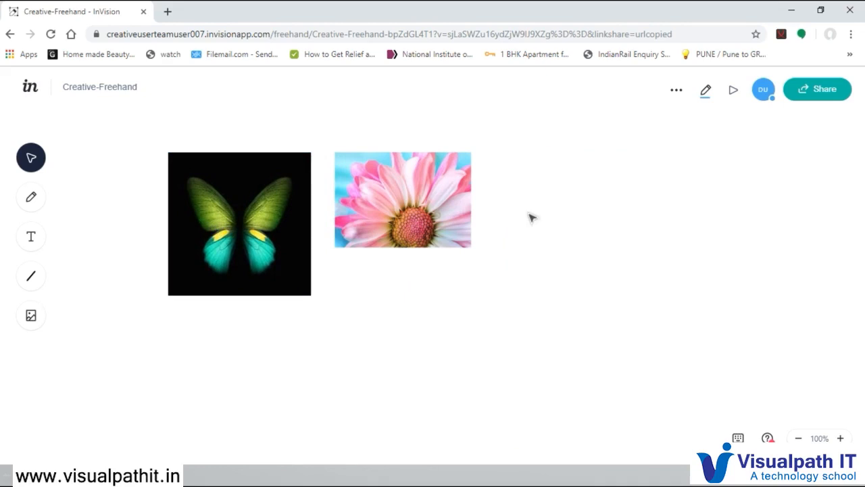
click(427, 196)
key(Delete)
click(261, 222)
key(Delete)
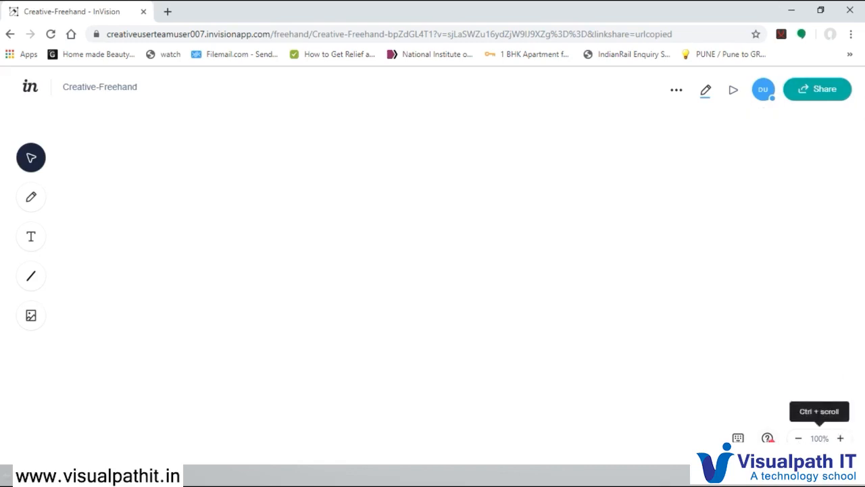
click(738, 438)
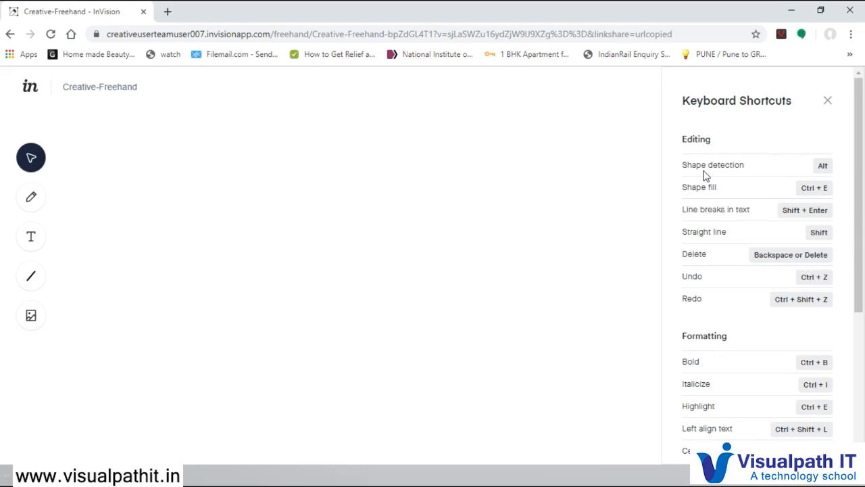
click(827, 103)
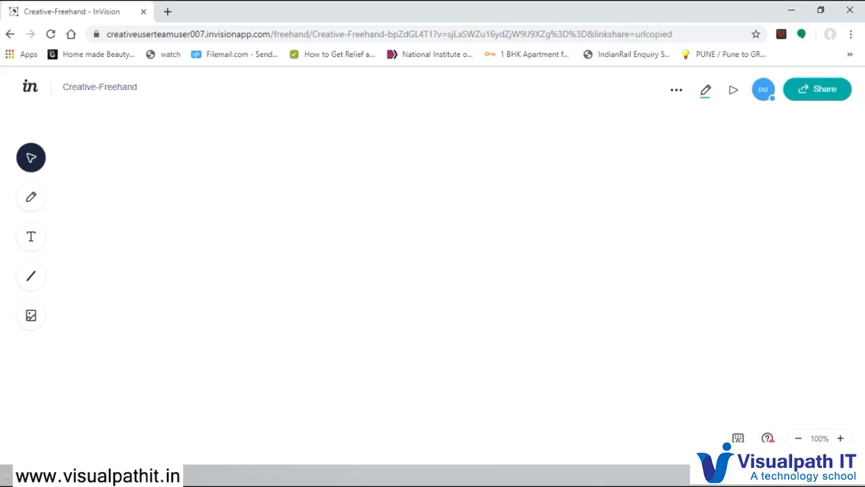
click(738, 439)
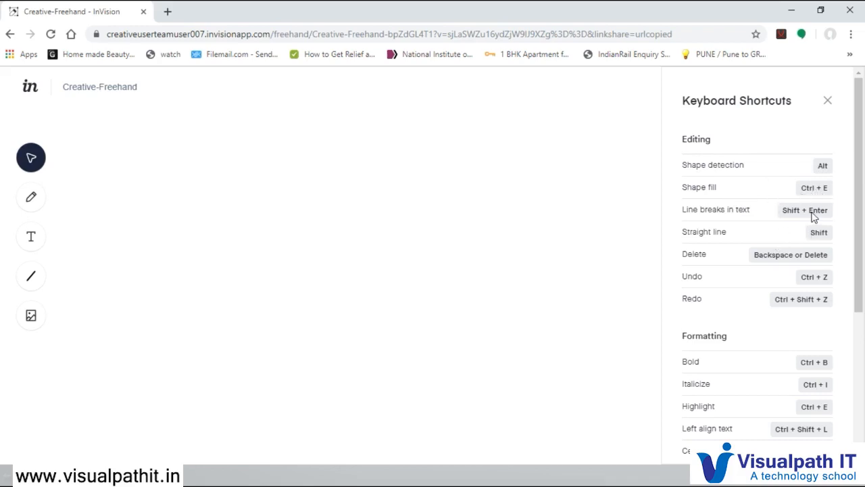
scroll(800, 250, down, 3)
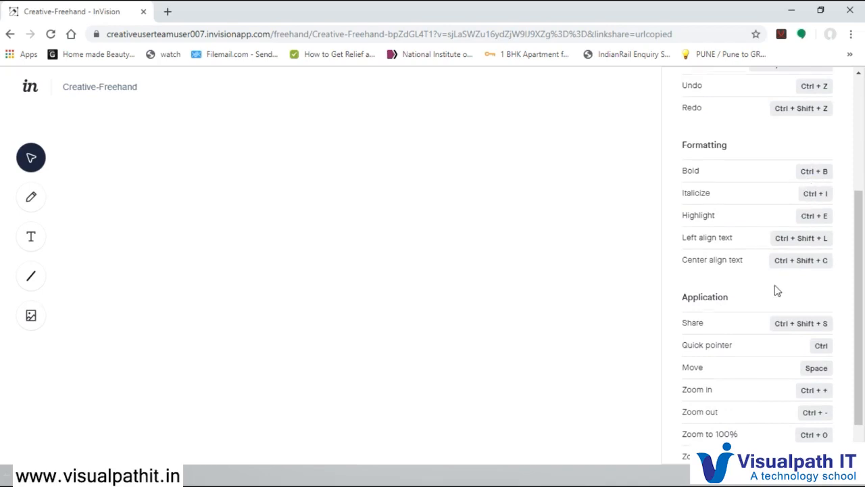
scroll(784, 290, down, 1)
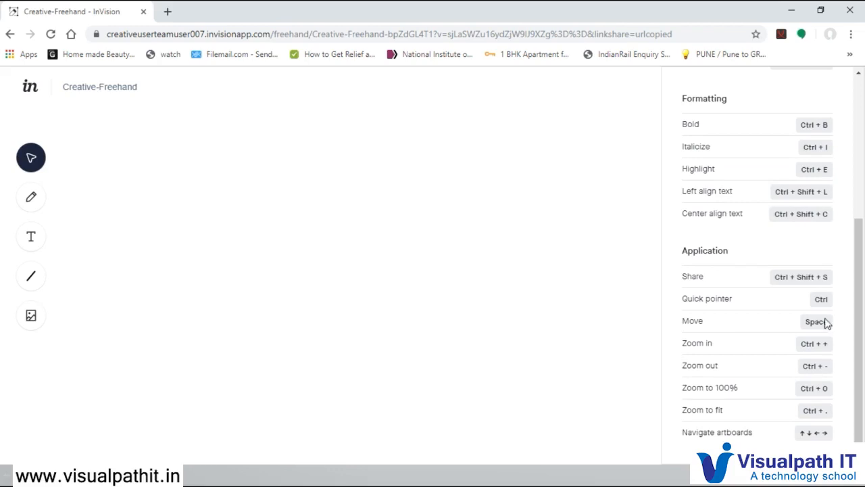
scroll(784, 367, up, 5)
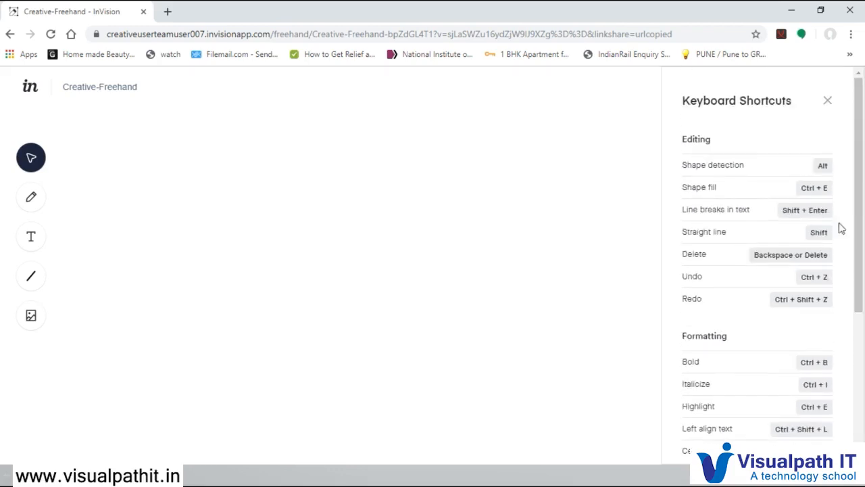
click(828, 102)
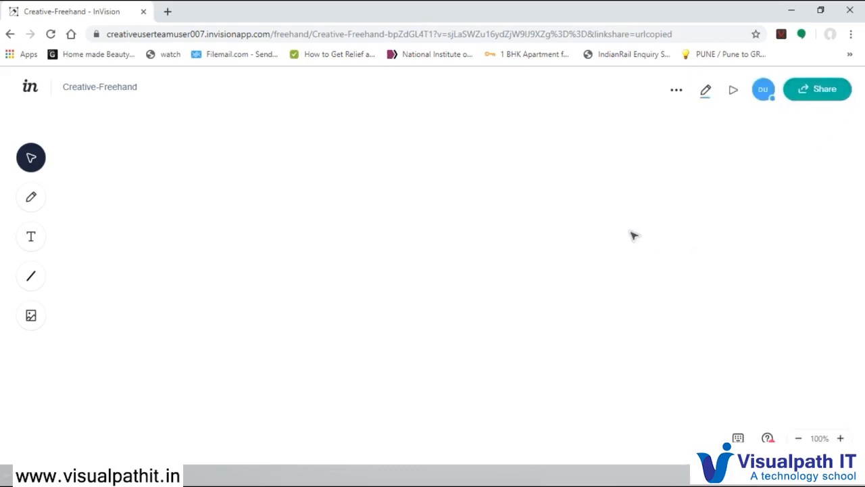
Draw a tall rectangle as the phone frame, coloured grey with a solid fill
click(34, 278)
click(67, 254)
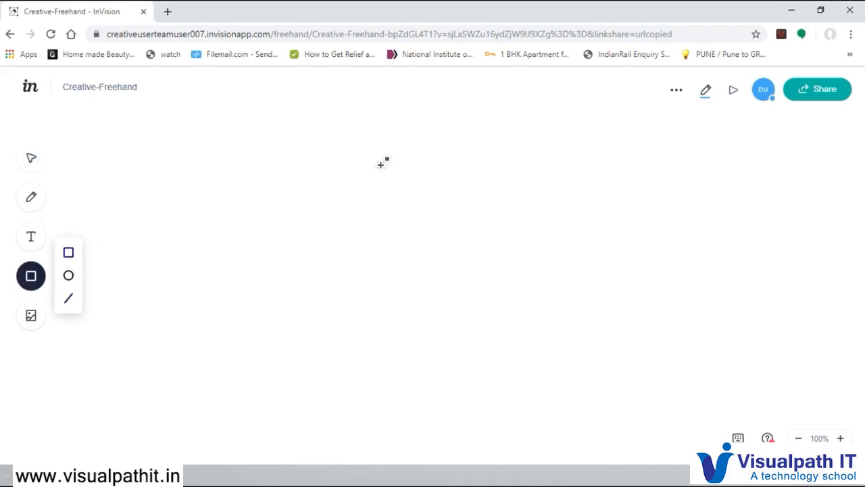
drag(369, 91, 531, 444)
click(439, 94)
click(367, 91)
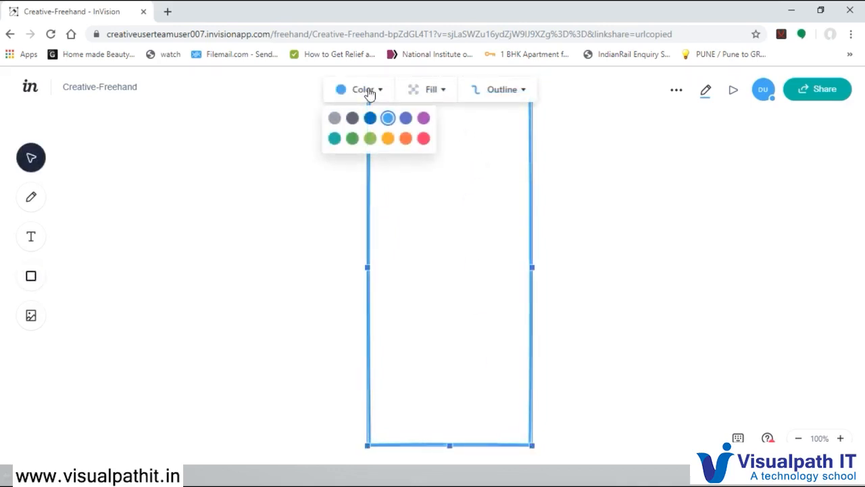
click(334, 118)
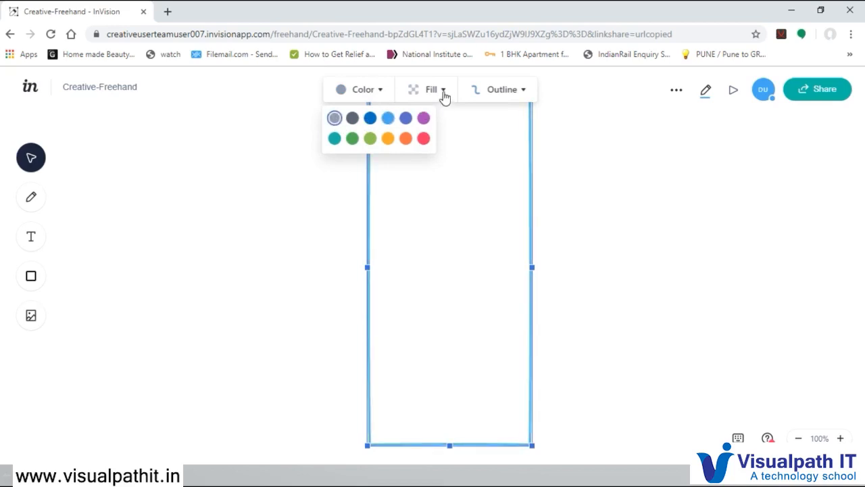
click(430, 93)
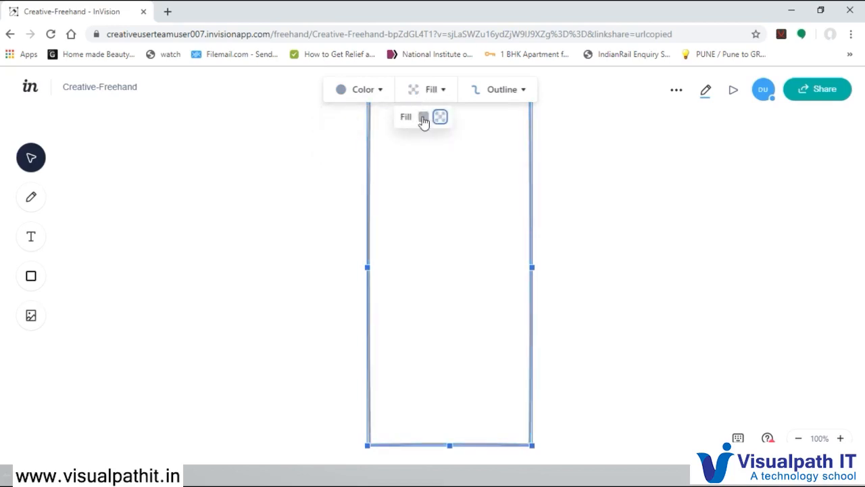
click(423, 119)
click(551, 165)
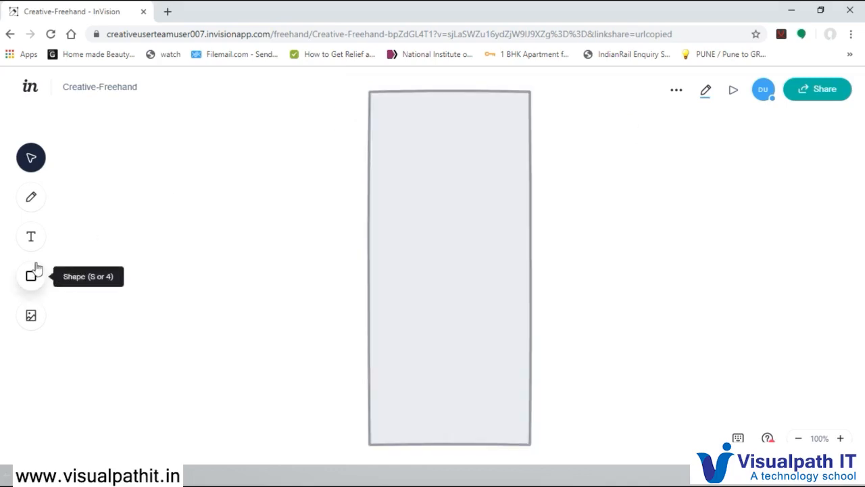
click(42, 282)
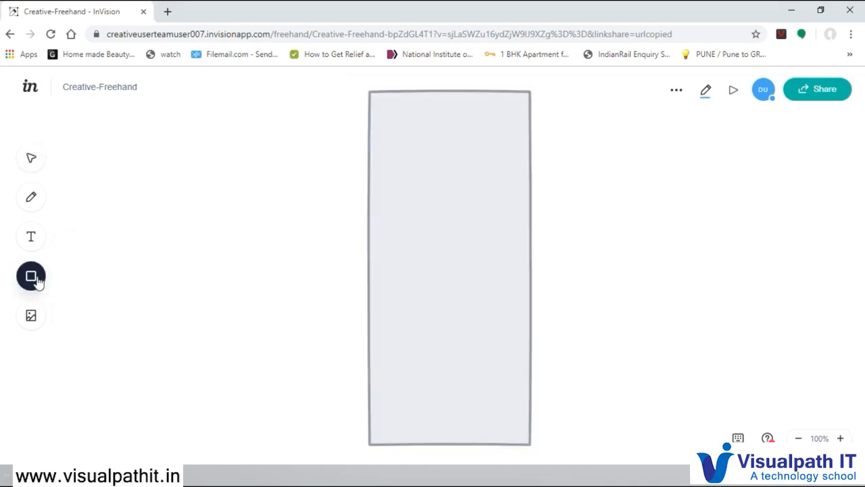
Draw a small bar near the frame's bottom with a dark grey outline and solid fill
click(70, 255)
mouse_move(386, 393)
mouse_down()
mouse_move(404, 420)
mouse_move(521, 408)
mouse_move(517, 416)
mouse_up()
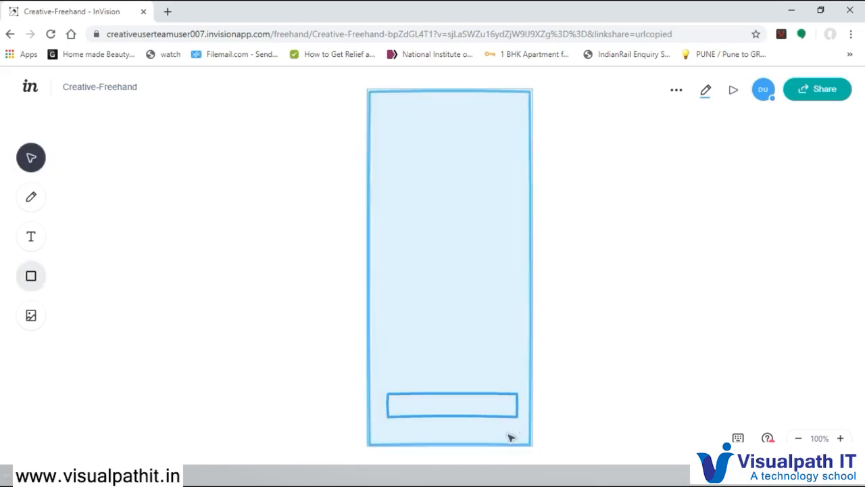
click(440, 393)
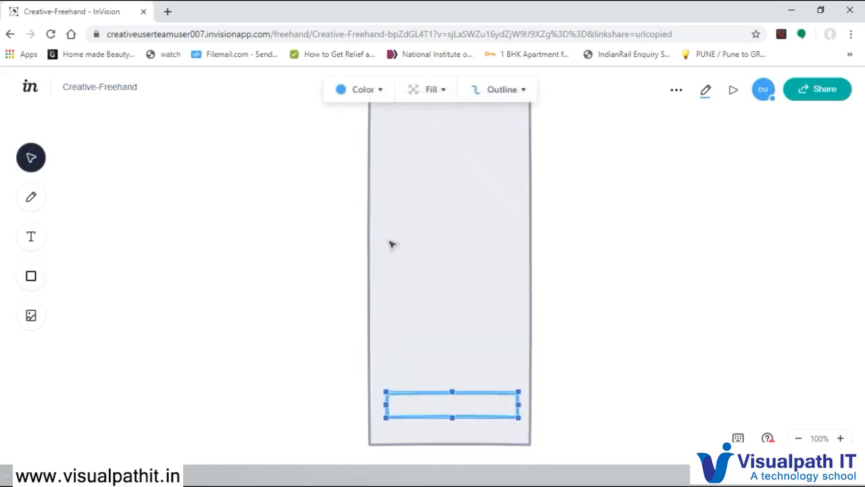
click(388, 95)
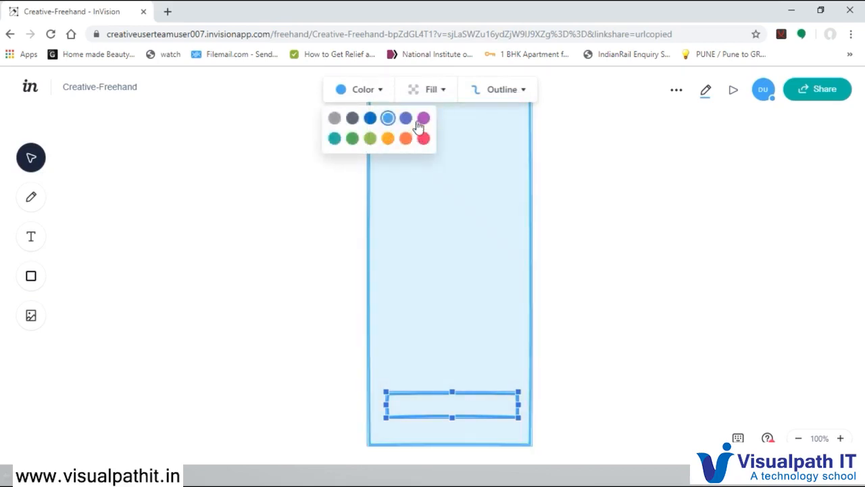
click(352, 120)
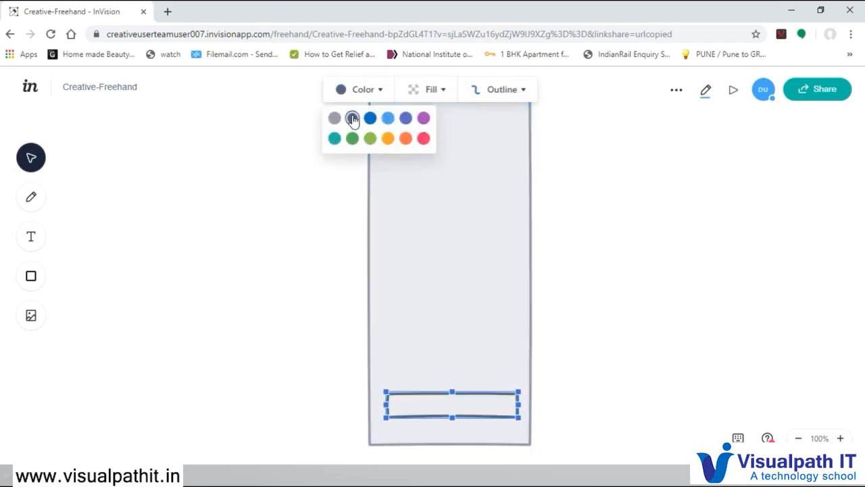
click(438, 92)
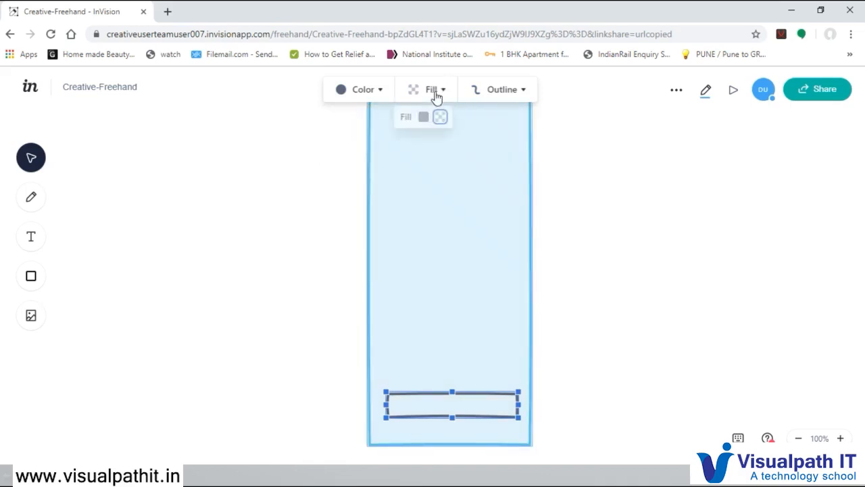
click(423, 121)
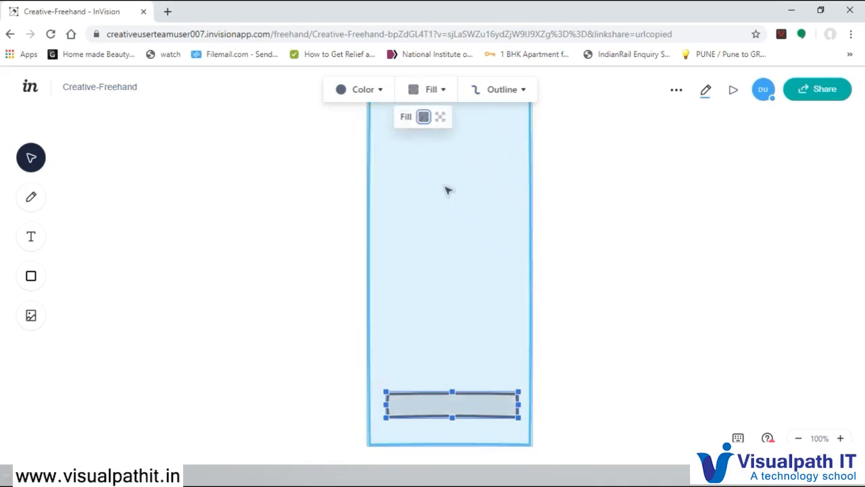
click(585, 390)
Make the bar green and place it along the bottom of the phone frame
click(479, 331)
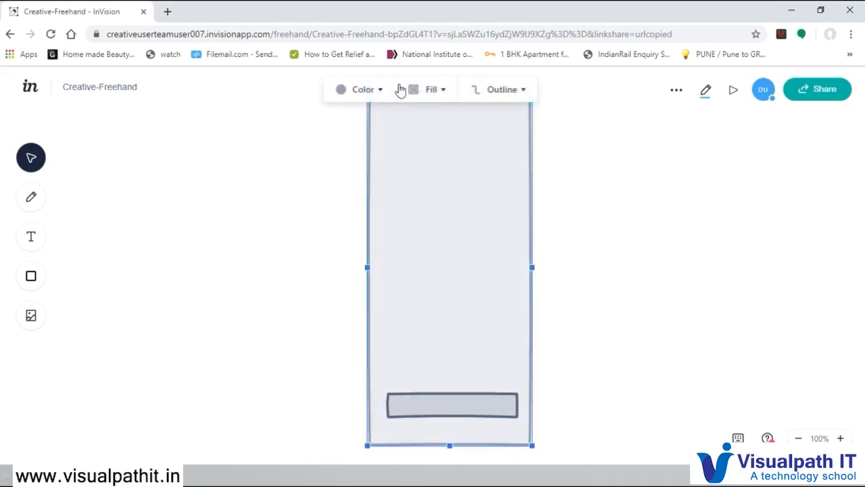
click(380, 90)
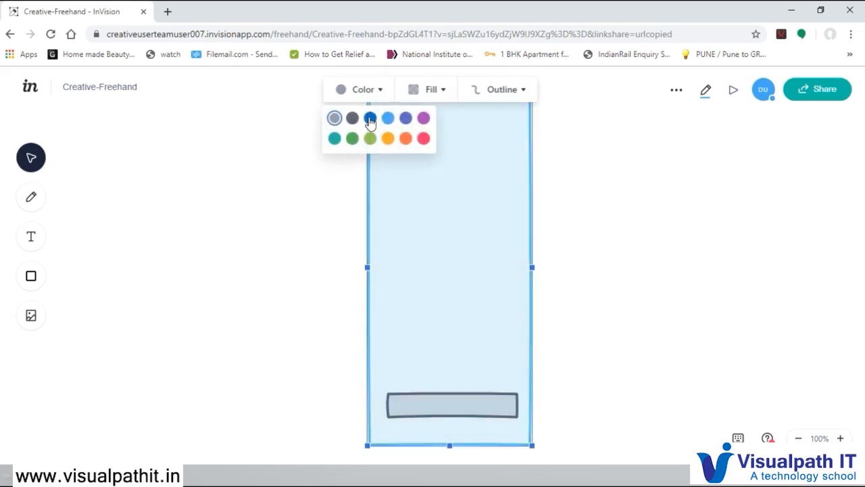
drag(487, 410, 264, 325)
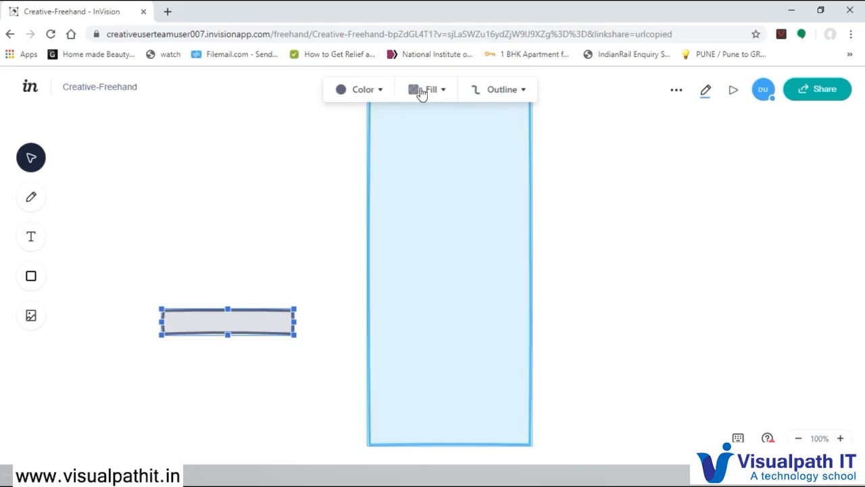
click(361, 91)
click(351, 139)
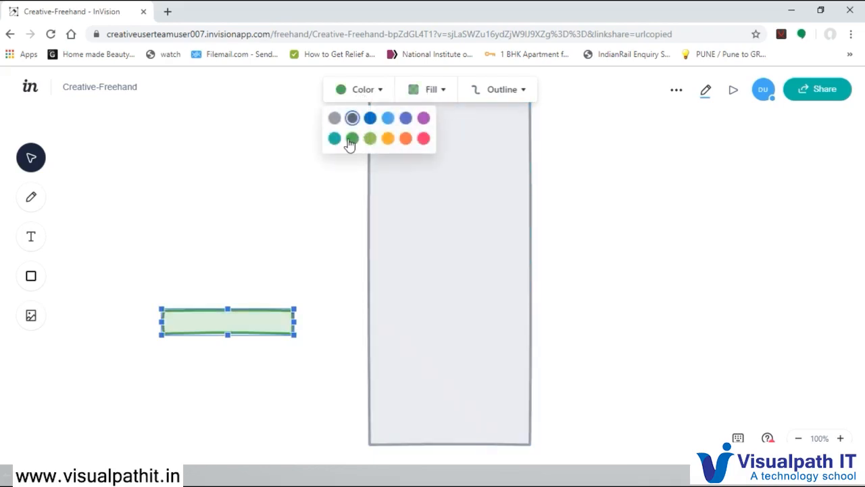
click(300, 365)
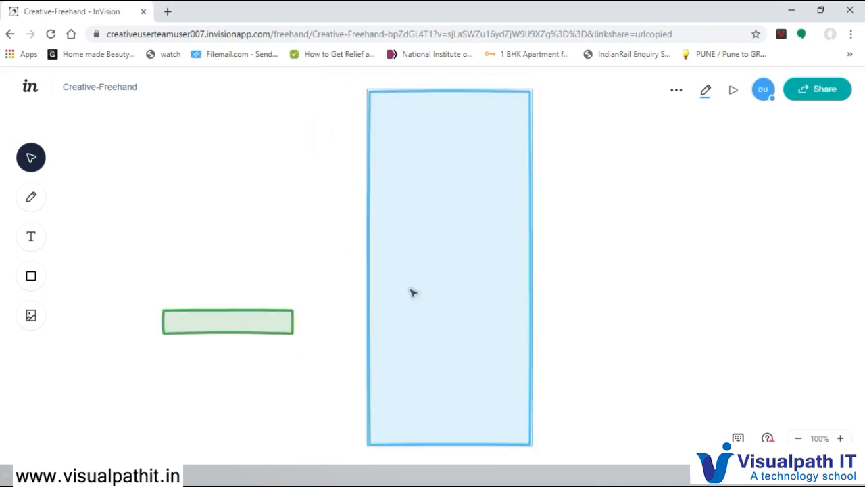
drag(261, 320, 471, 313)
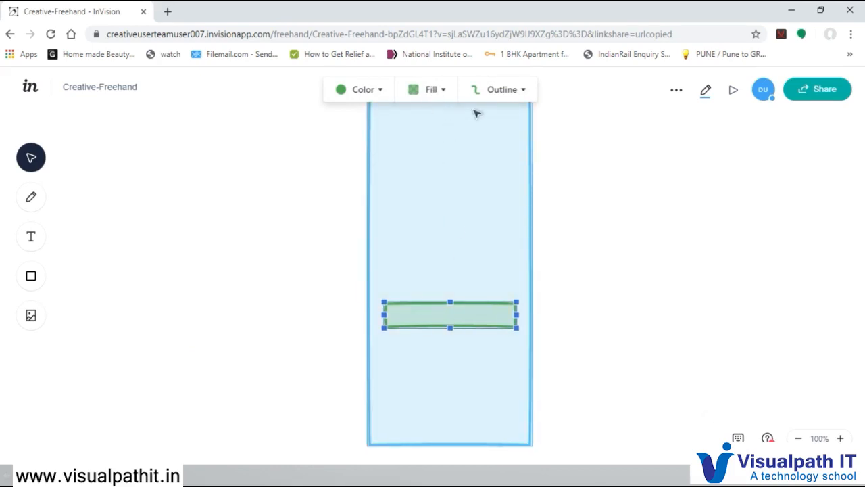
drag(484, 320, 282, 292)
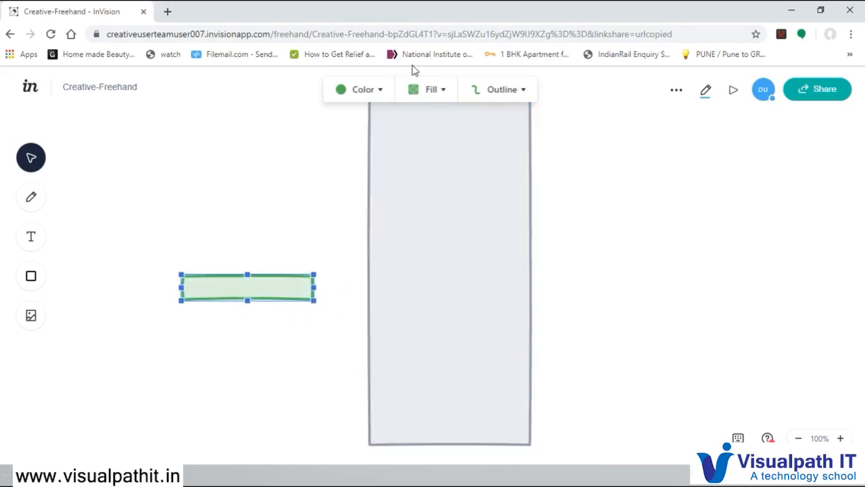
click(444, 93)
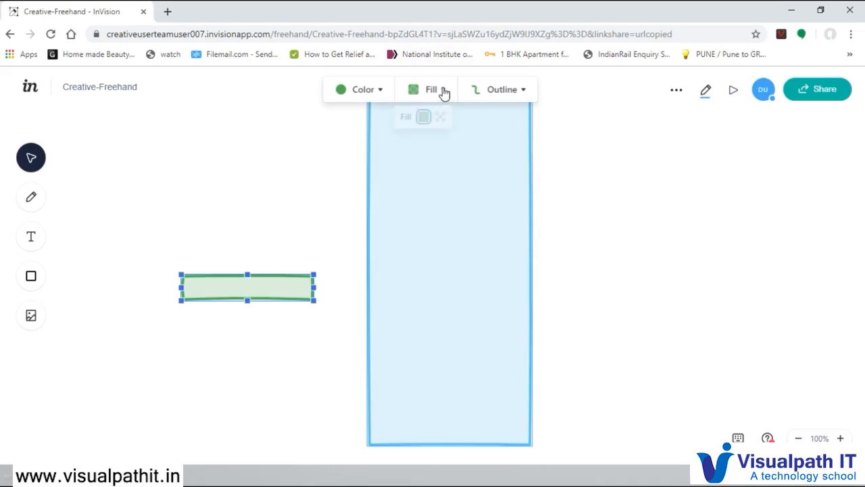
click(501, 89)
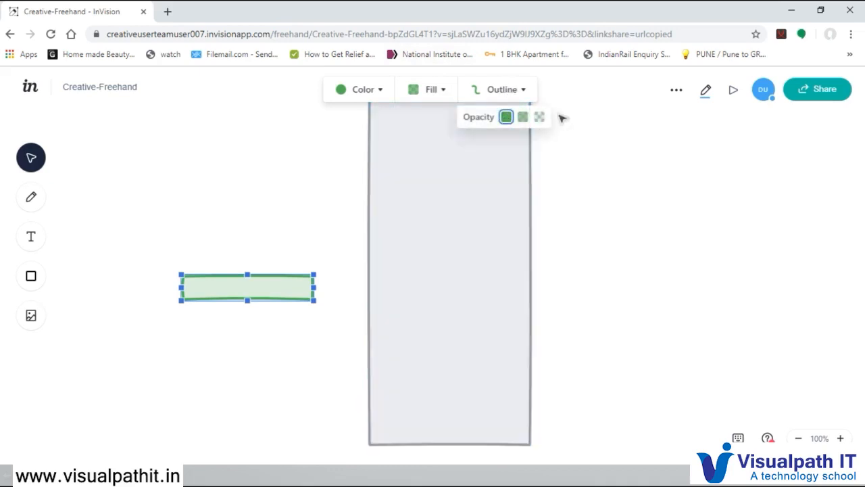
drag(245, 288, 448, 415)
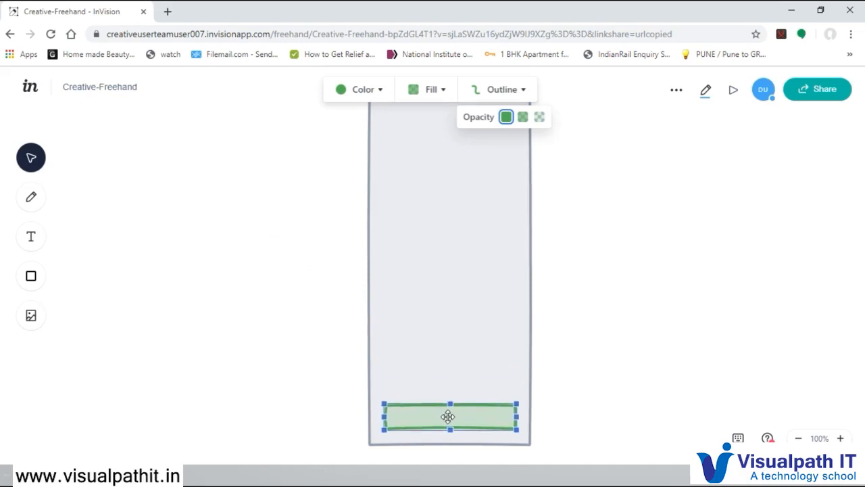
Add the text 'Login' inside the bar and colour it red
key(t)
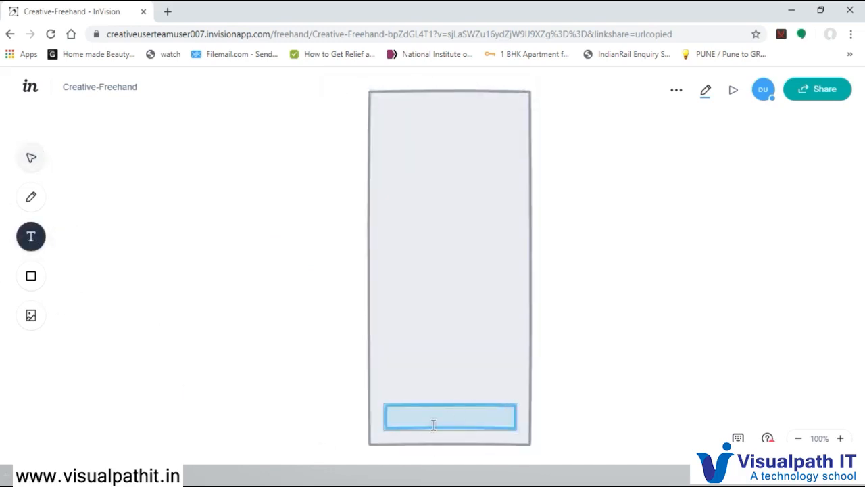
click(467, 417)
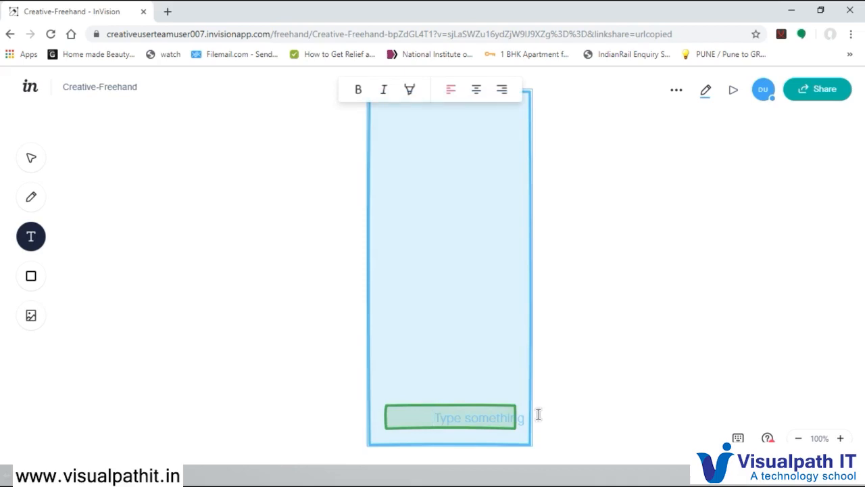
text(Login)
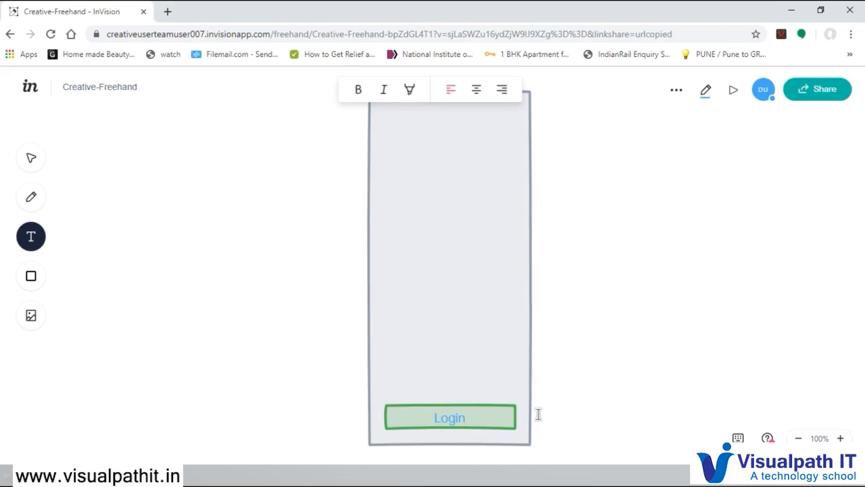
key(Escape)
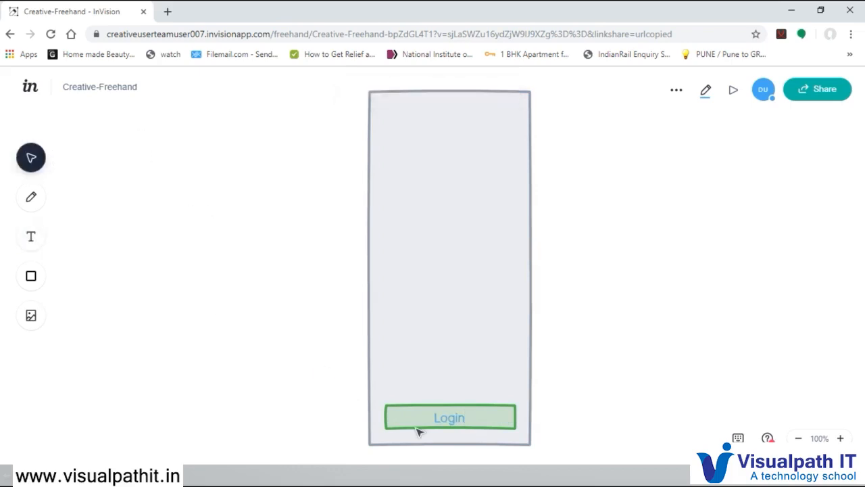
click(447, 415)
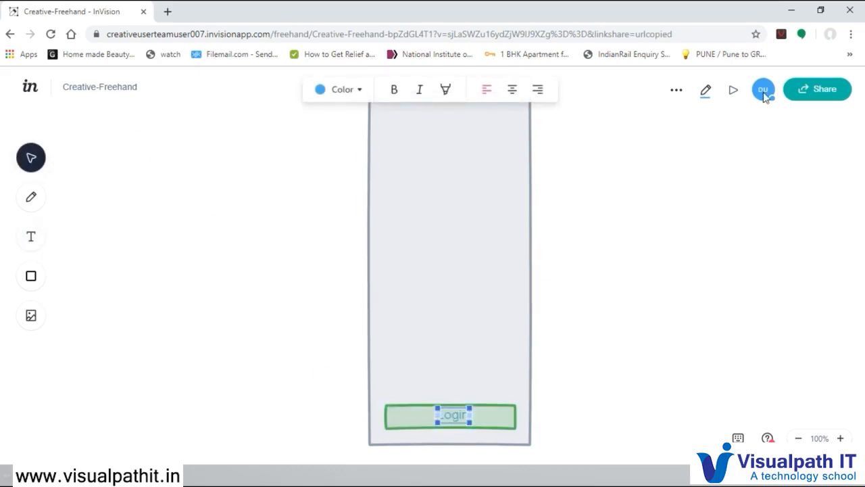
click(362, 92)
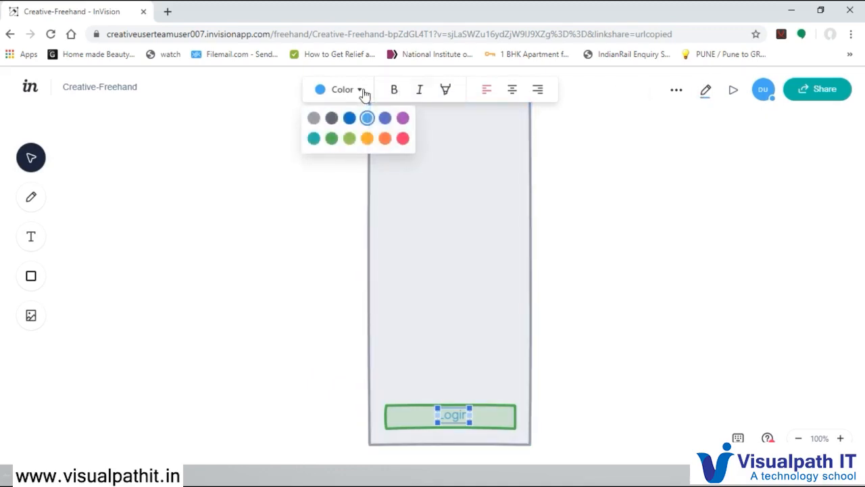
click(403, 138)
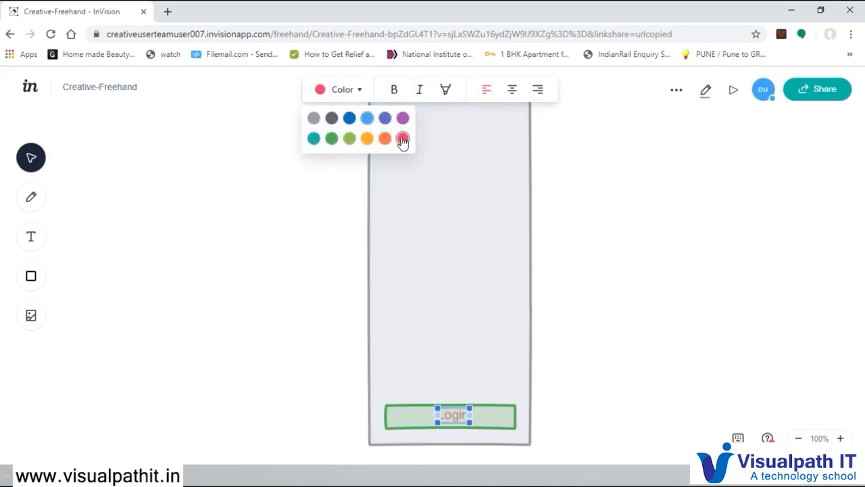
click(555, 312)
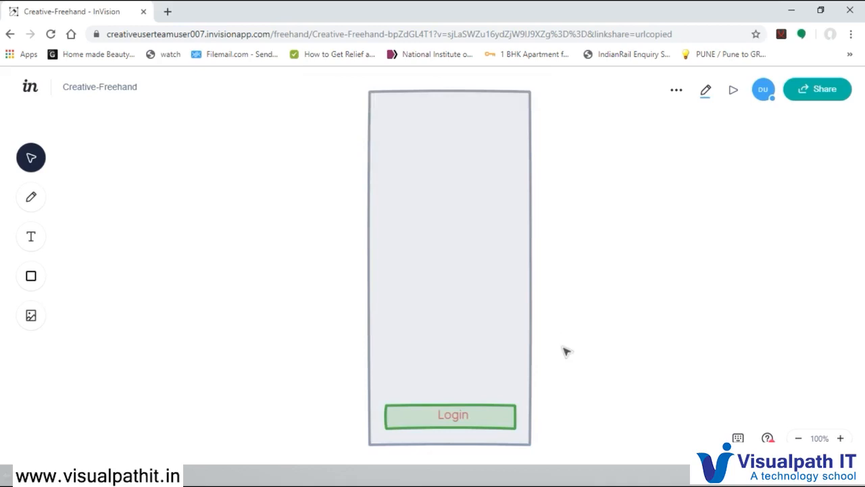
Change the Login button's outline colour to red
click(497, 424)
click(386, 90)
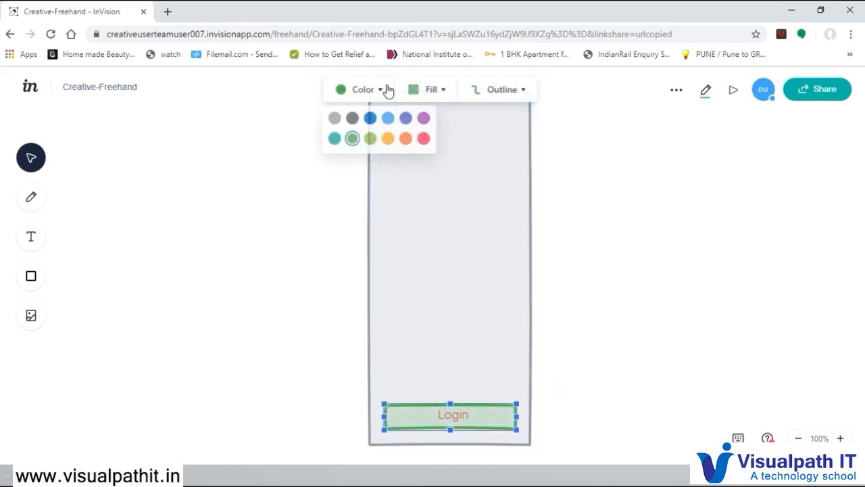
click(423, 138)
click(641, 323)
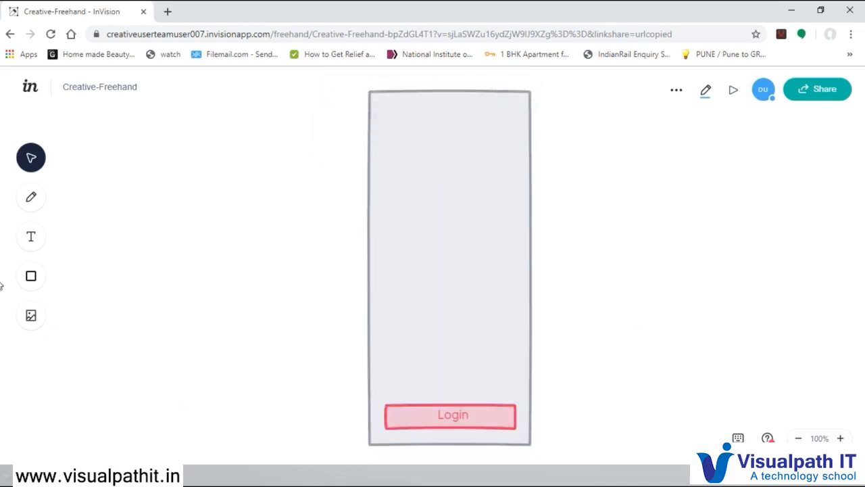
click(35, 312)
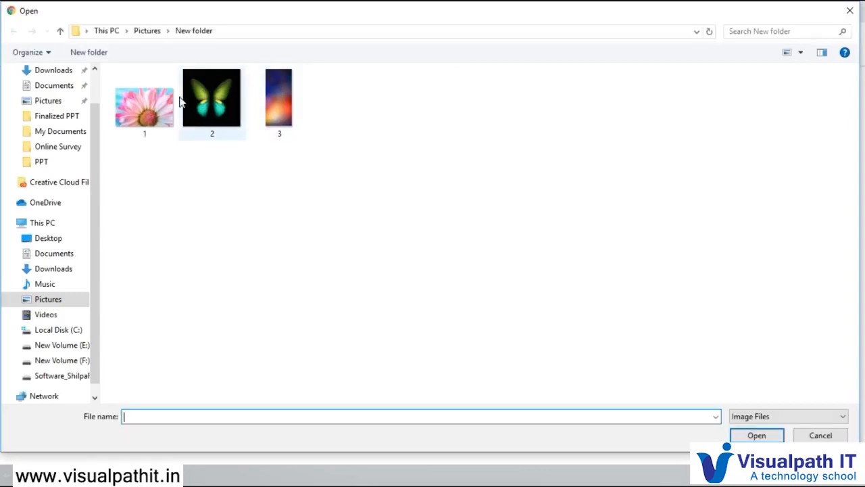
Insert butterfly image 2 and place it at the top of the phone frame above Login
click(211, 102)
click(757, 436)
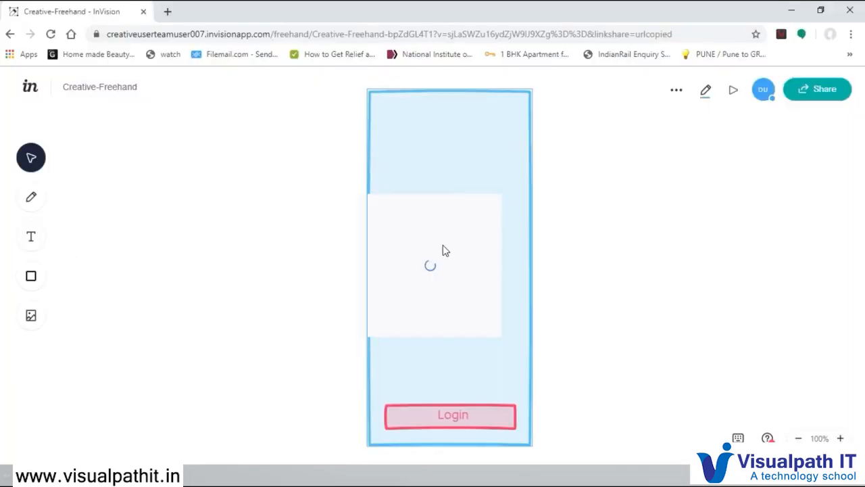
drag(458, 258, 478, 229)
drag(482, 188, 466, 218)
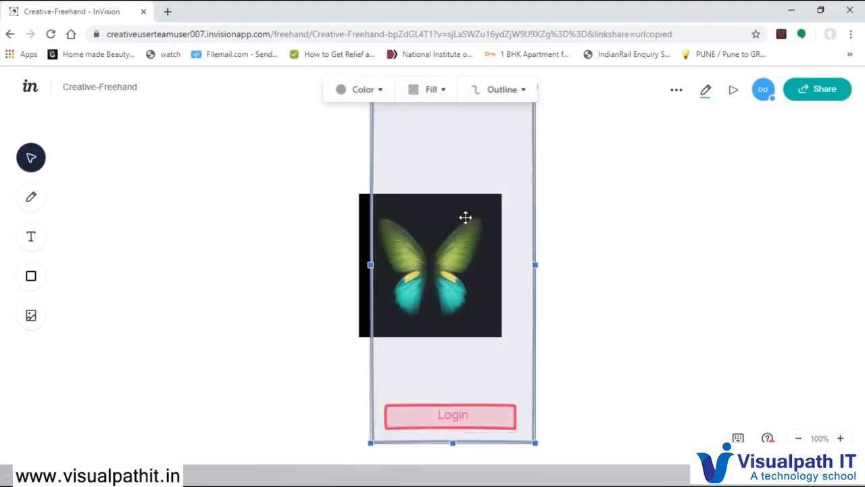
right_click(367, 228)
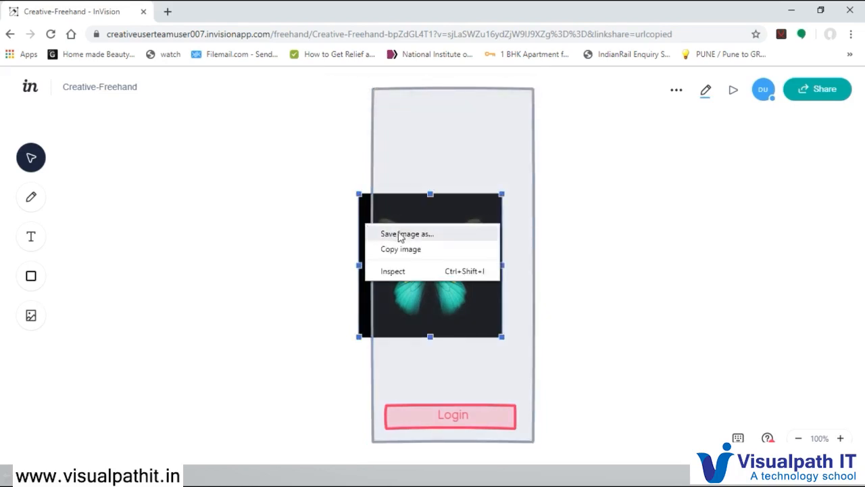
drag(364, 210, 388, 110)
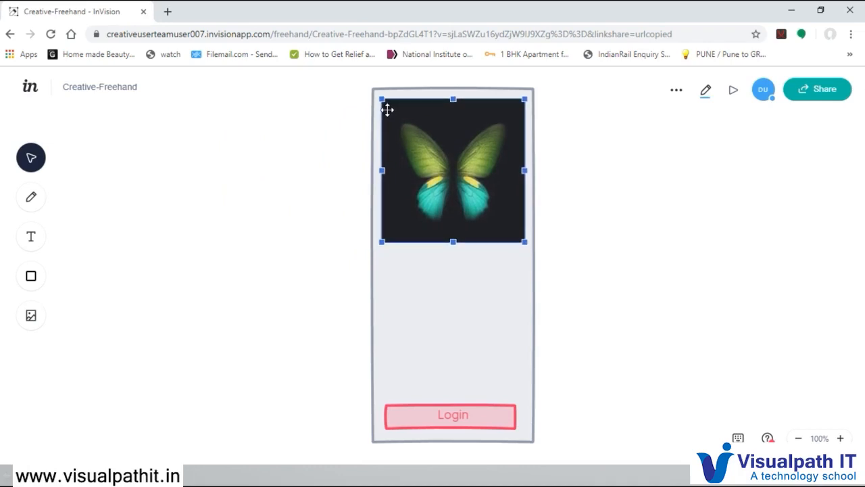
click(604, 181)
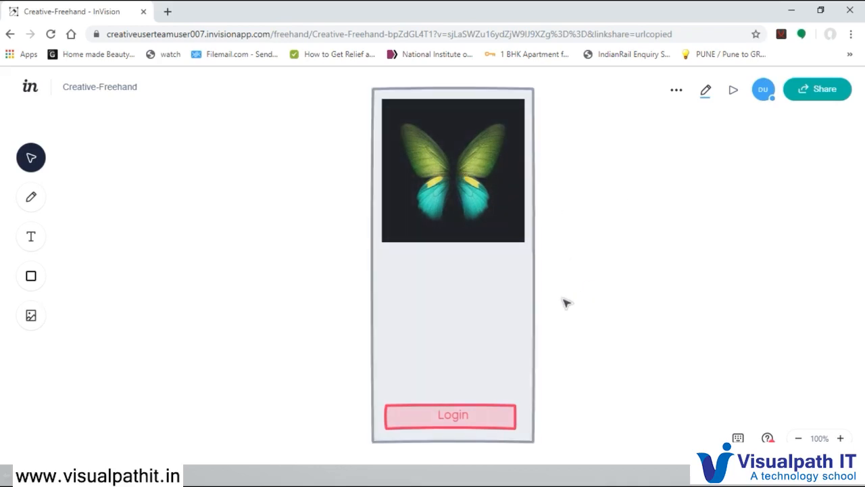
click(733, 92)
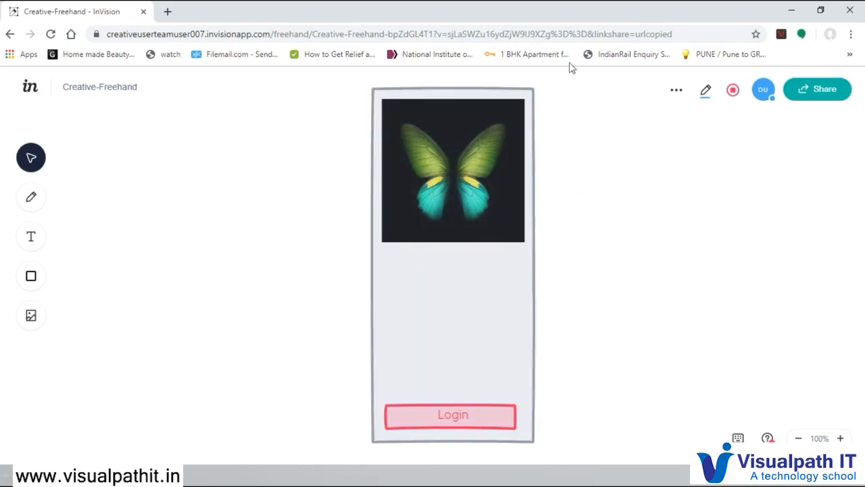
click(733, 93)
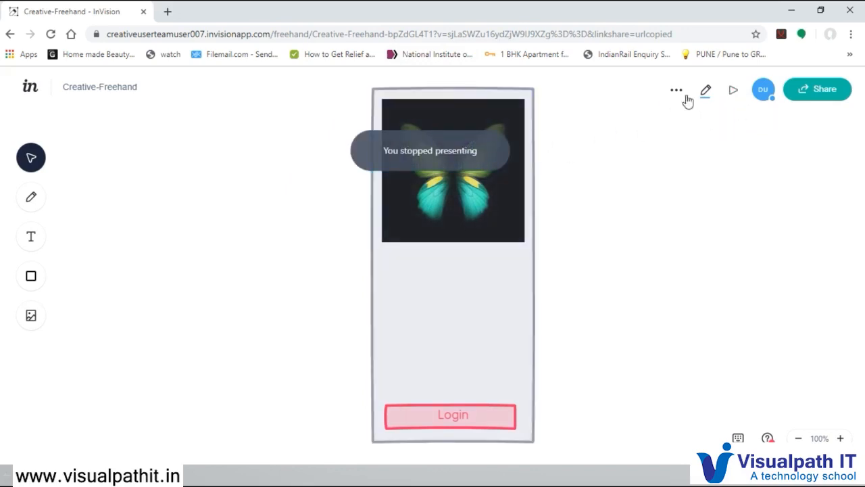
click(734, 91)
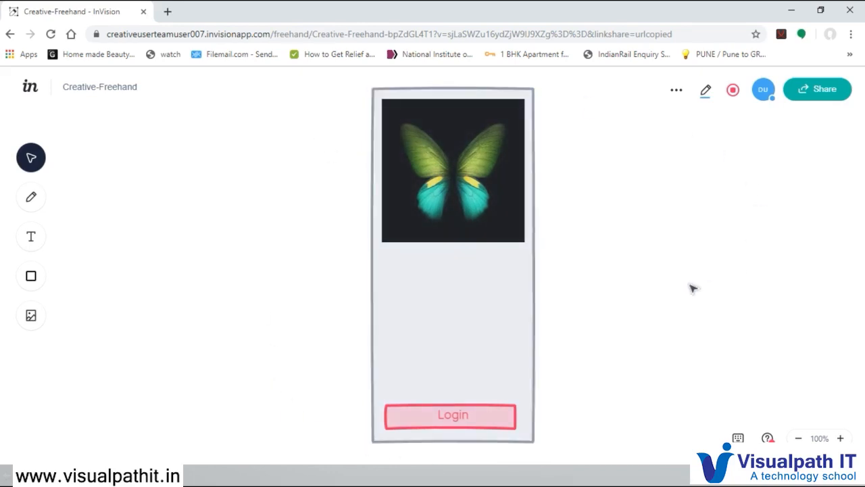
click(732, 90)
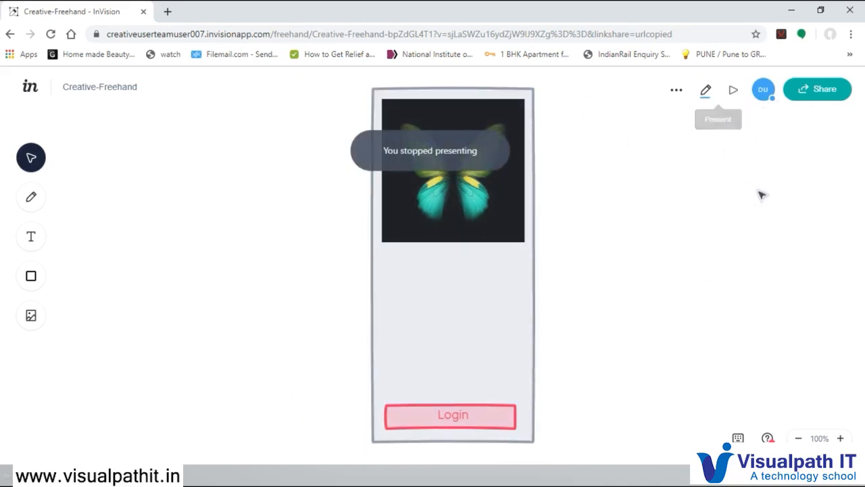
click(813, 98)
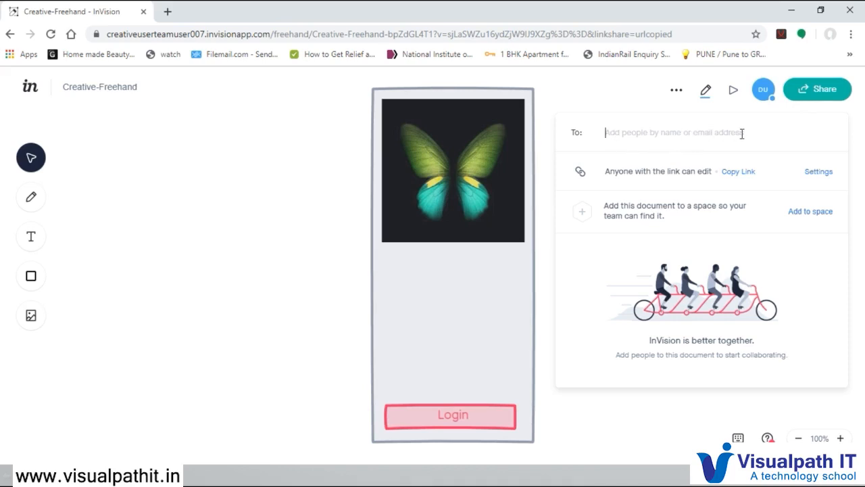
click(818, 173)
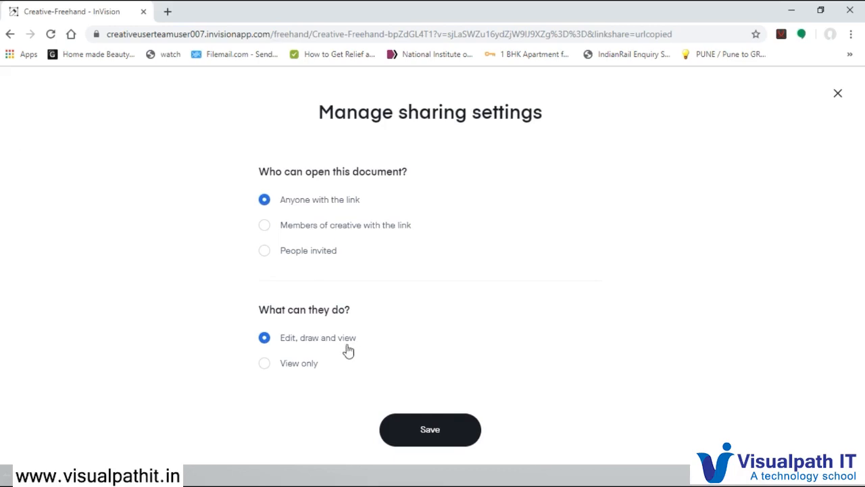
click(305, 366)
click(305, 342)
click(441, 417)
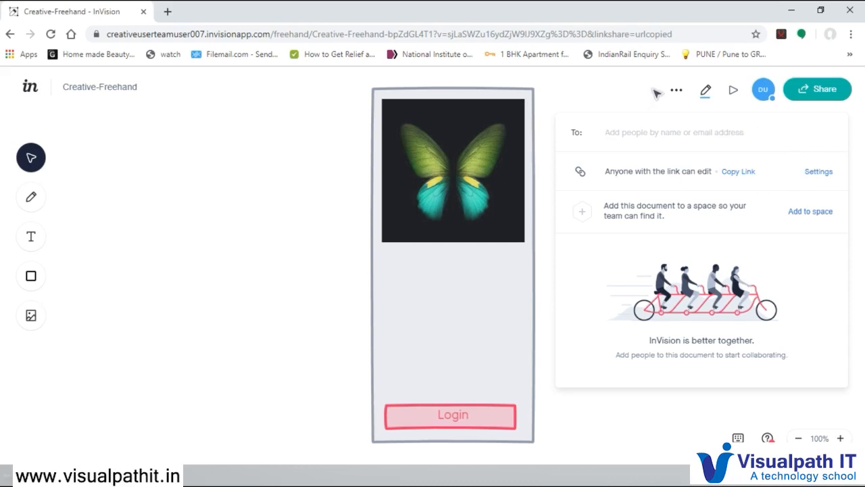
click(618, 89)
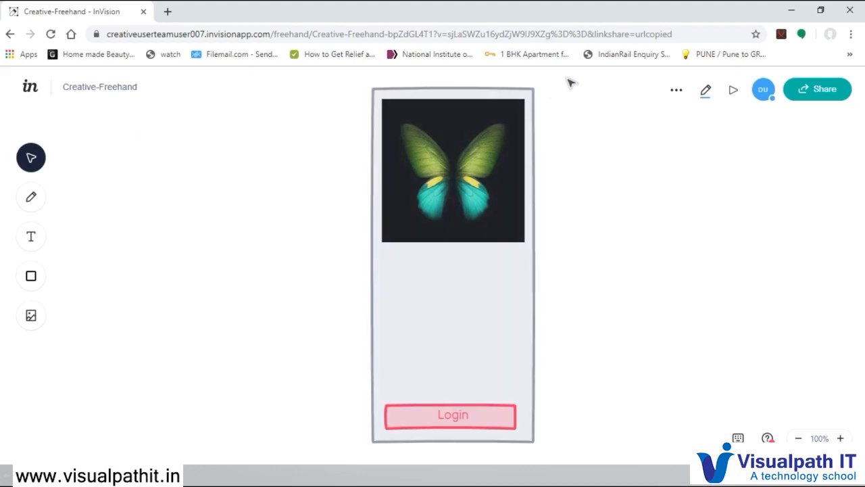
Select and deselect the phone frame, then go back to the InVision documents home page
drag(566, 78, 324, 457)
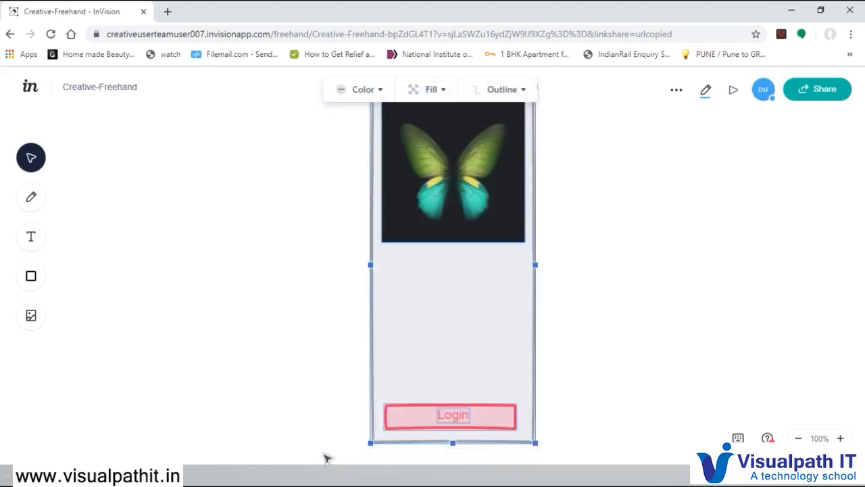
click(322, 265)
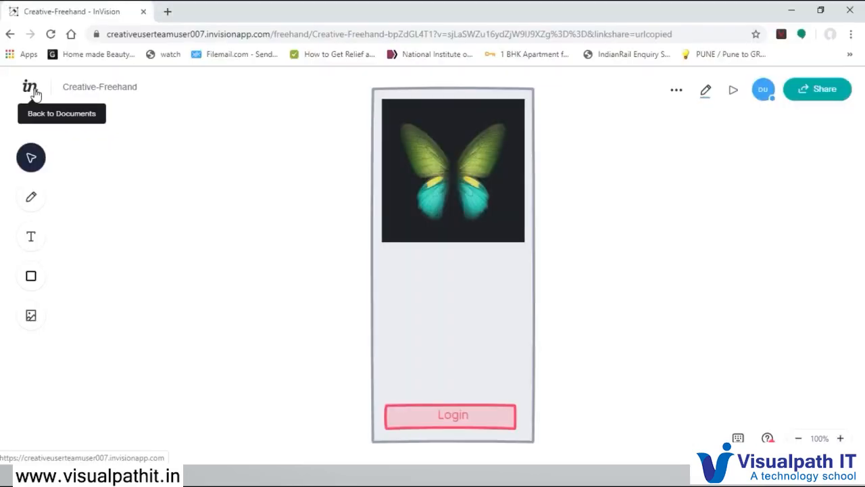
click(31, 91)
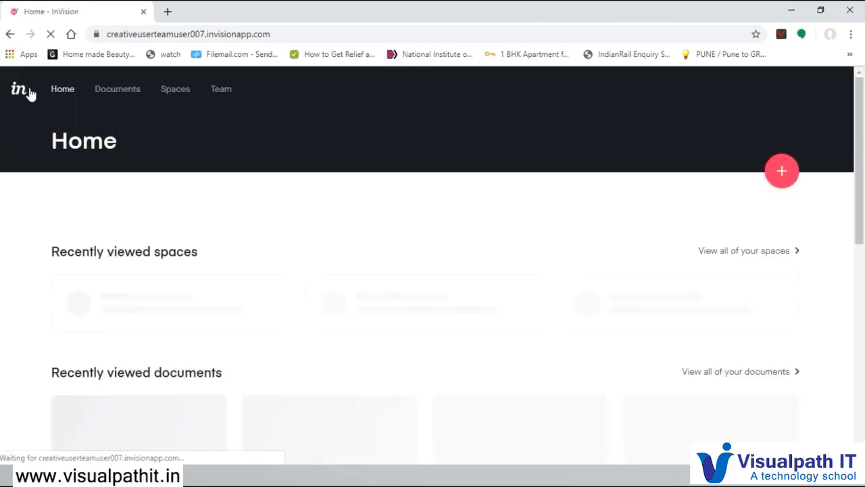
Browse the Creative-Freehand card's options, then open the Prototype/Freehand/Board/Space create menu
scroll(443, 333, down, 4)
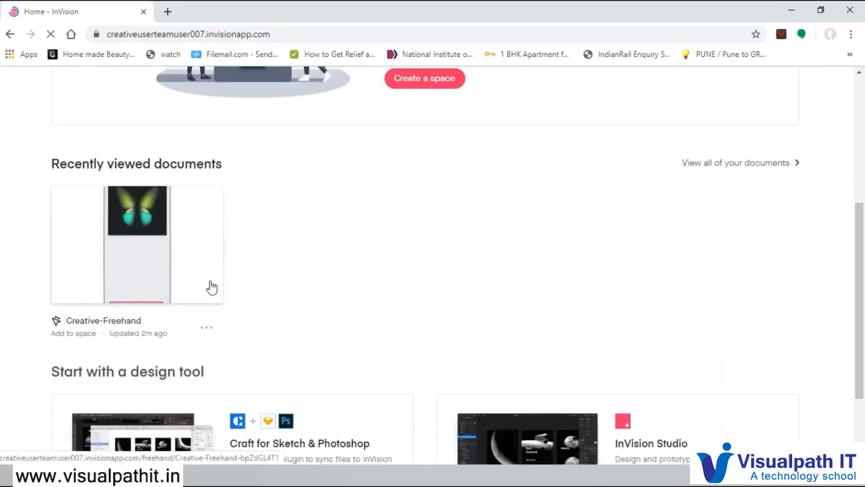
click(206, 328)
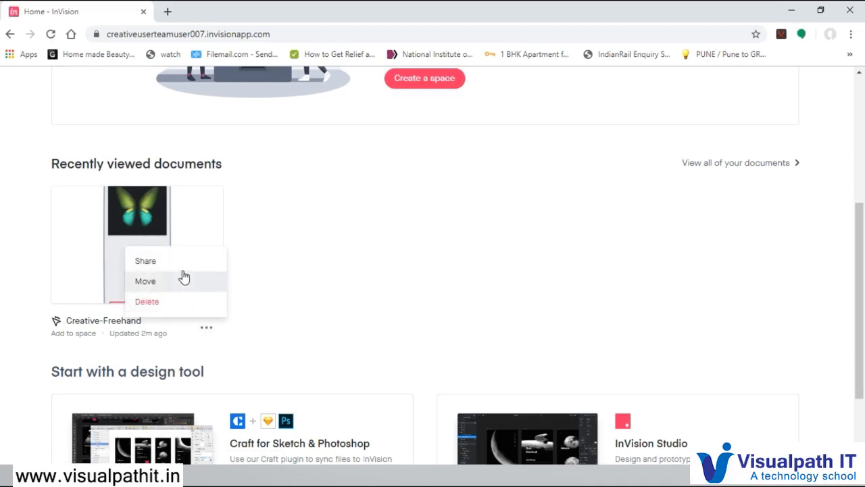
click(471, 363)
scroll(471, 363, down, 1)
scroll(478, 299, up, 5)
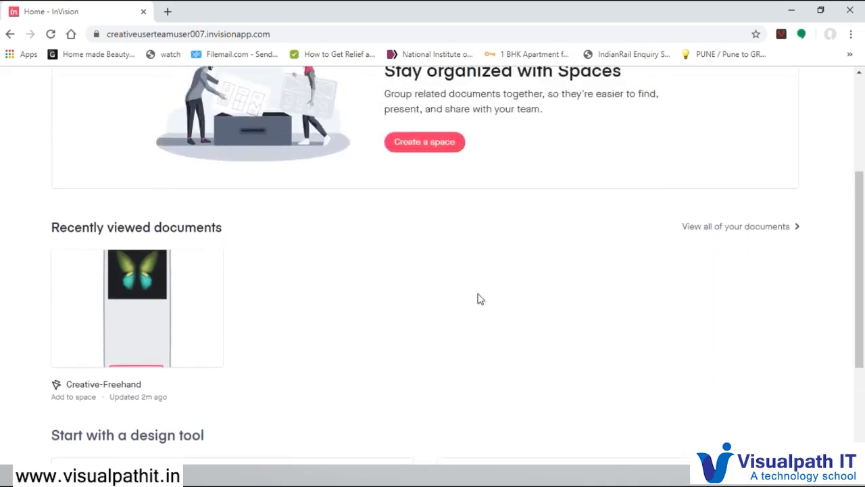
click(782, 170)
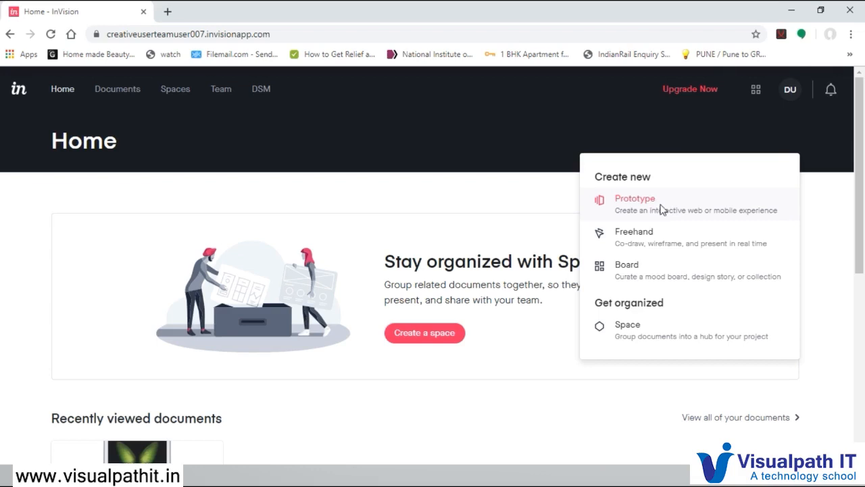
Start a new Android prototype and name it 'Android-Mobile Prototype'
click(660, 211)
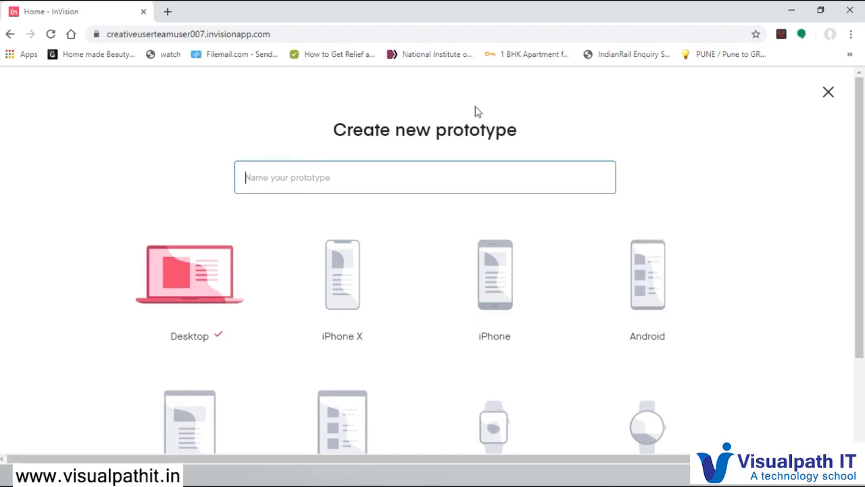
scroll(718, 210, down, 2)
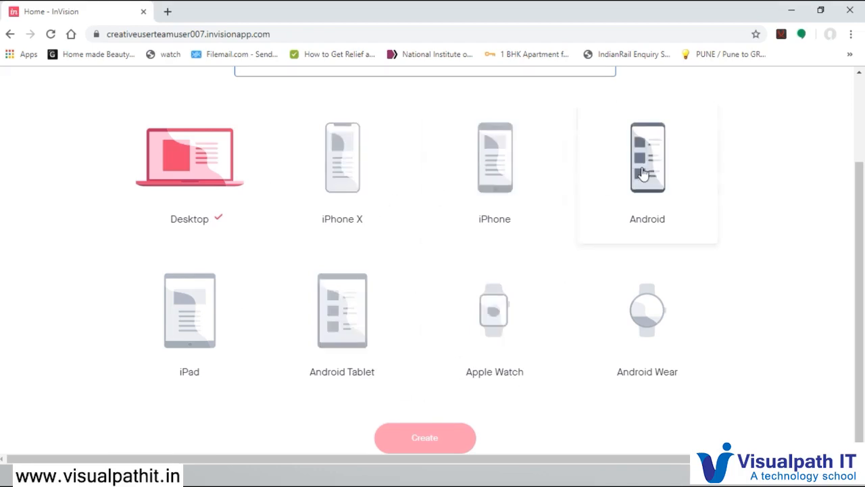
click(643, 173)
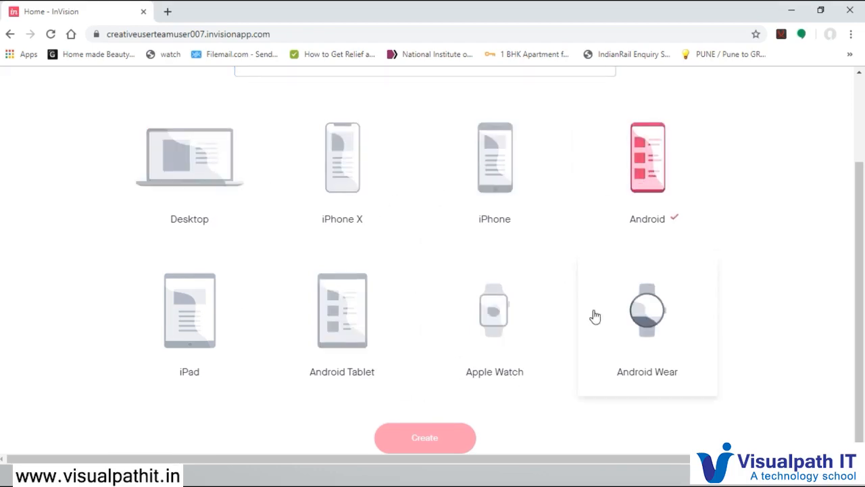
scroll(595, 316, up, 2)
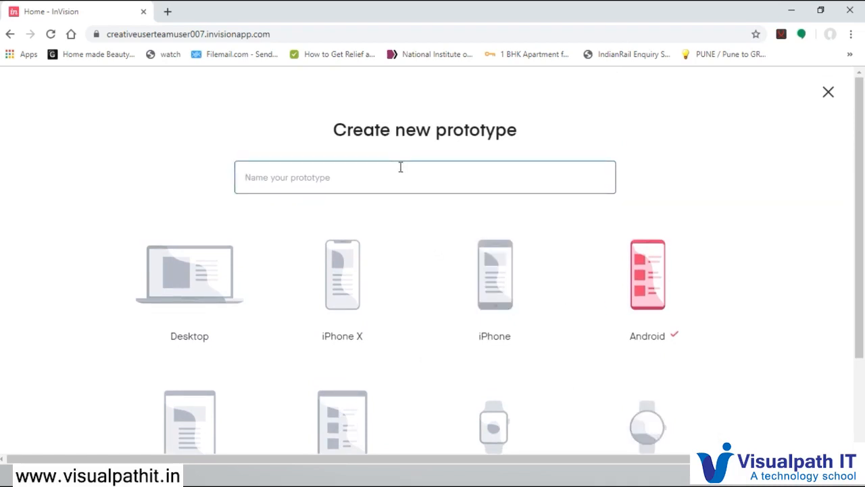
text(Mobile Prototype)
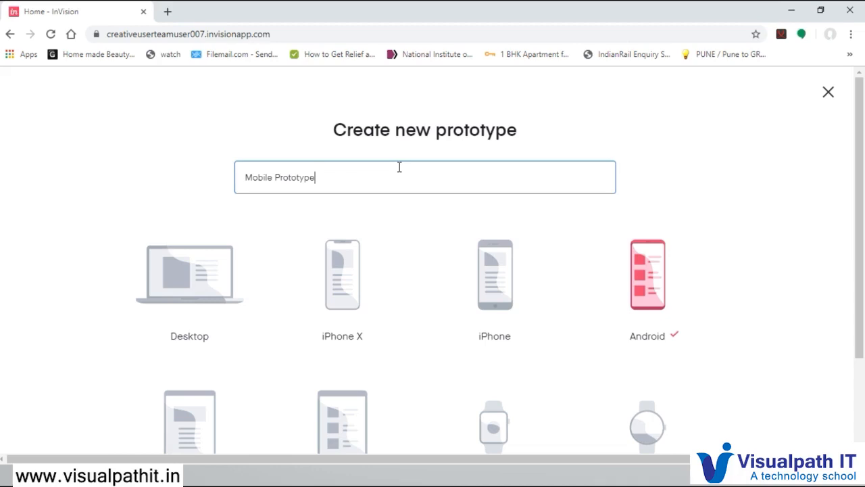
click(245, 177)
text(N)
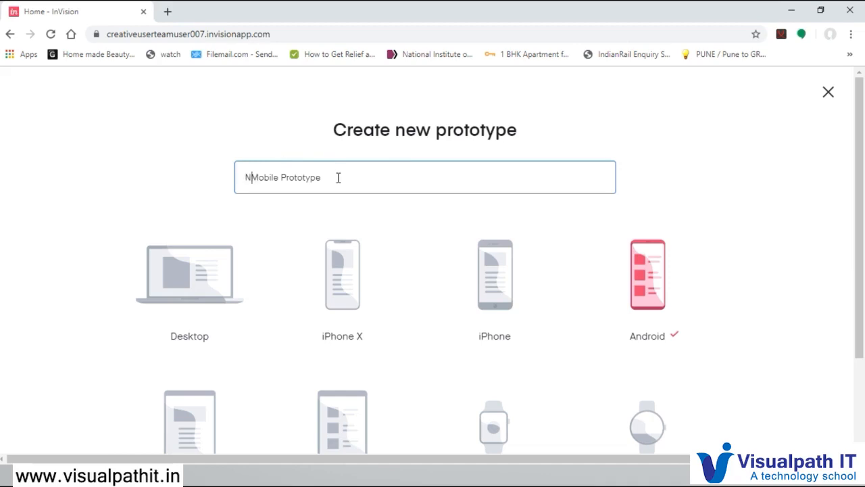
key(BackSpace)
text(And)
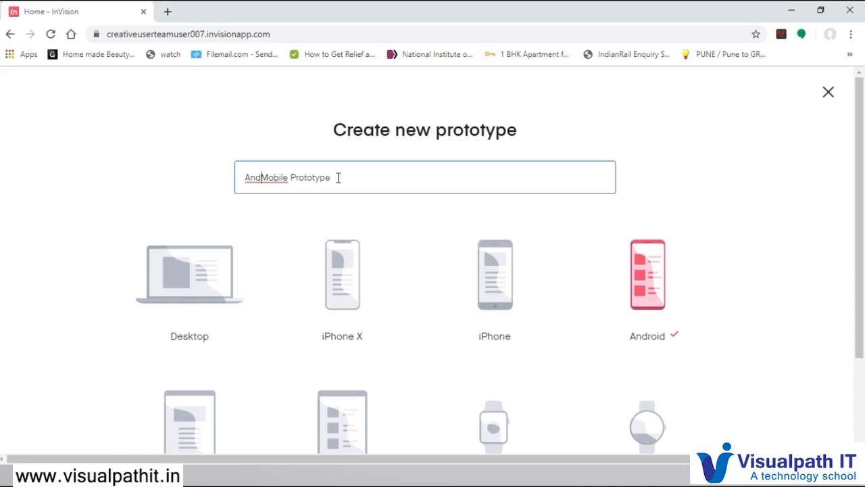
text(roid)
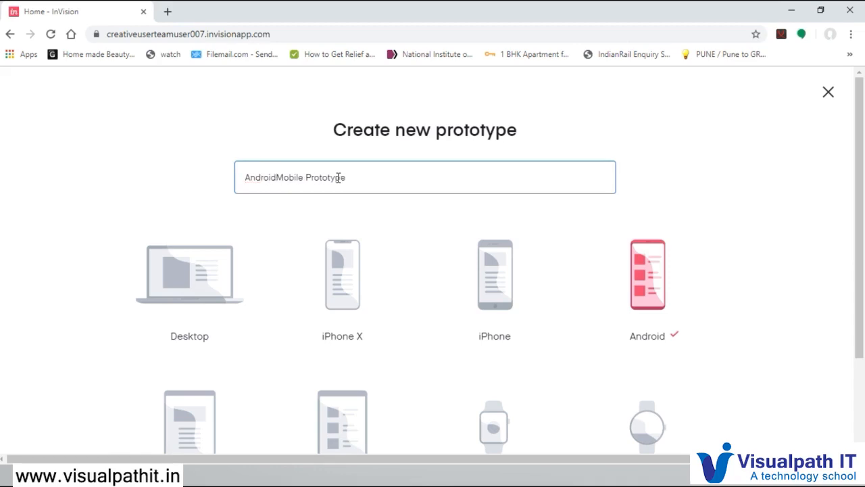
text(-)
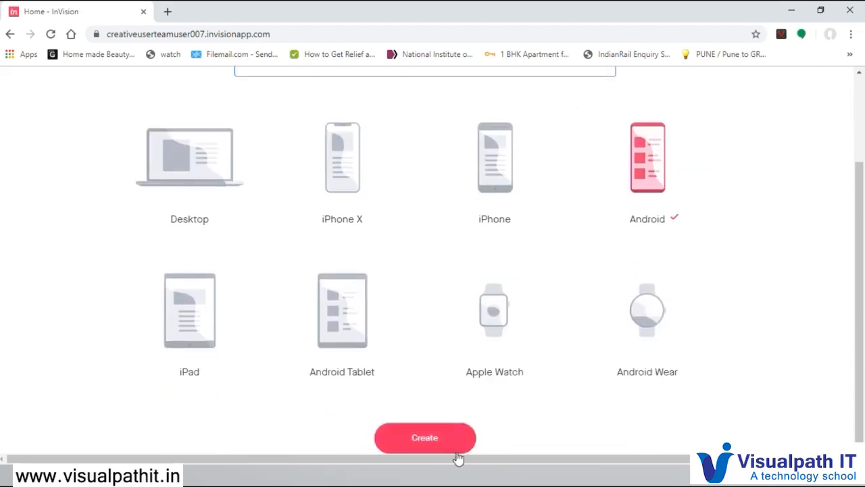
click(422, 438)
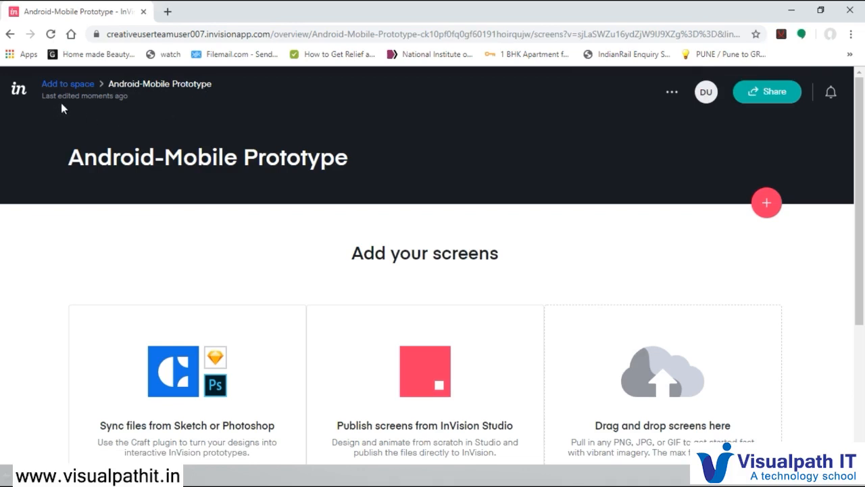
click(673, 94)
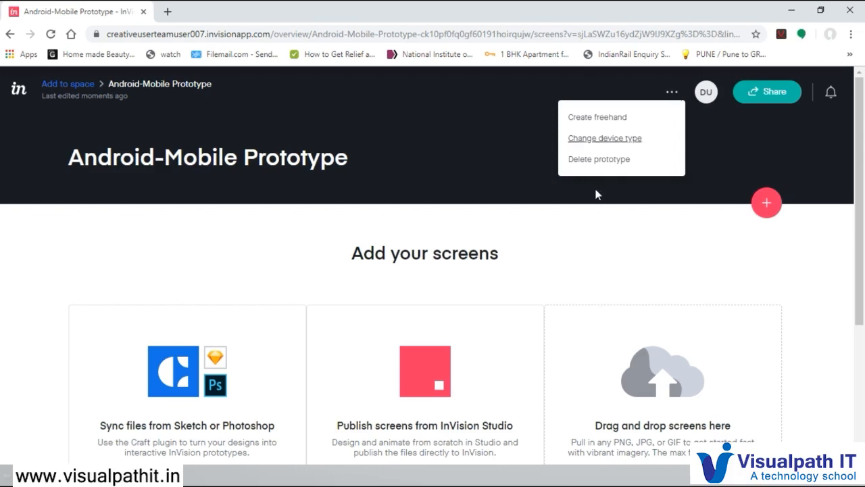
click(612, 139)
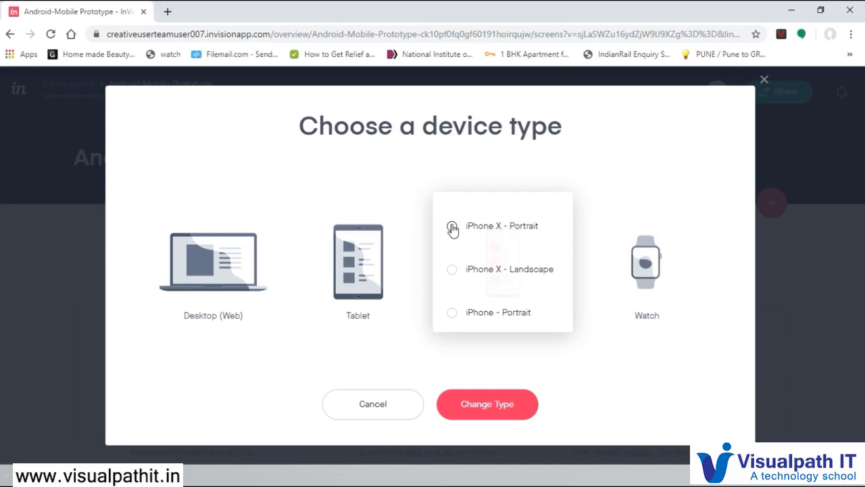
click(363, 404)
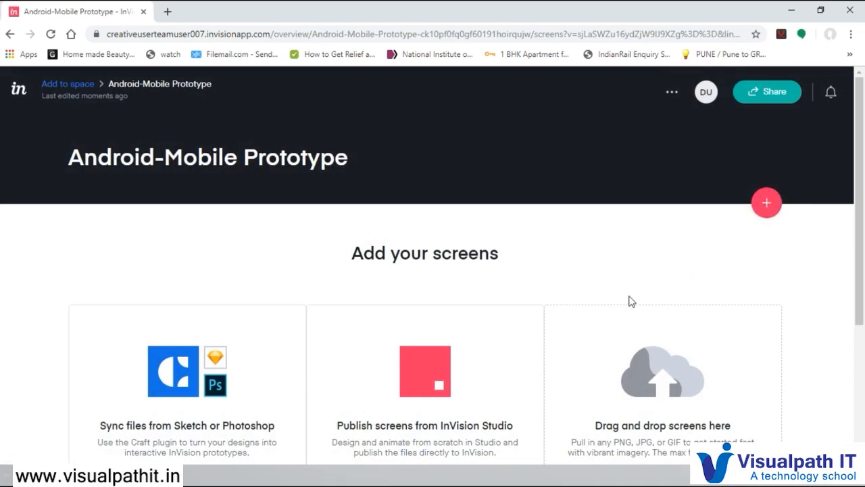
Upload the four screen images from Desktop > Adobe XD > Output into the prototype
scroll(611, 327, down, 2)
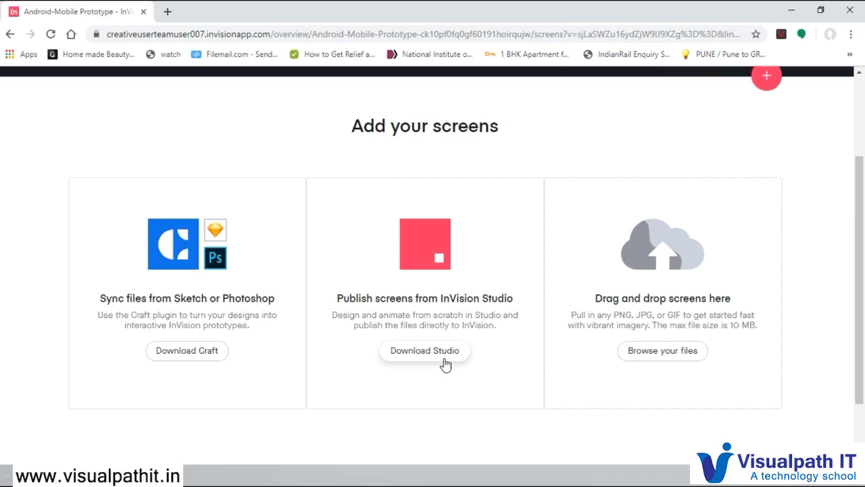
click(662, 357)
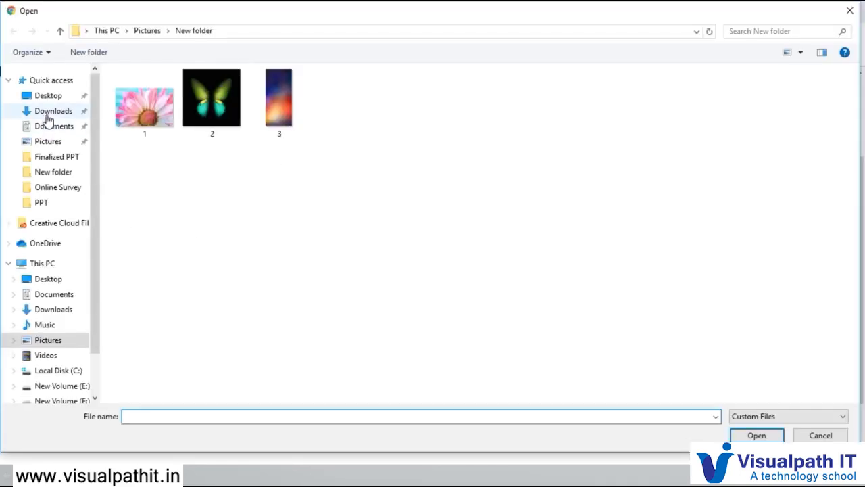
click(49, 99)
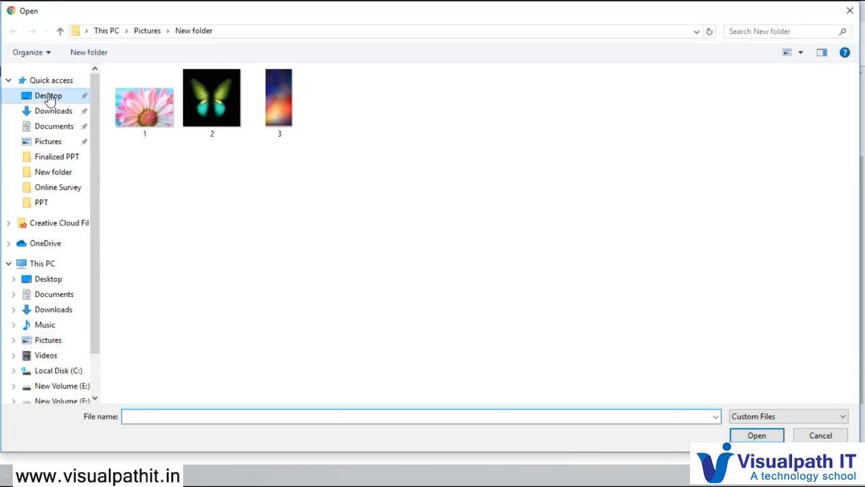
double_click(161, 112)
double_click(135, 95)
drag(684, 176, 424, 68)
click(734, 440)
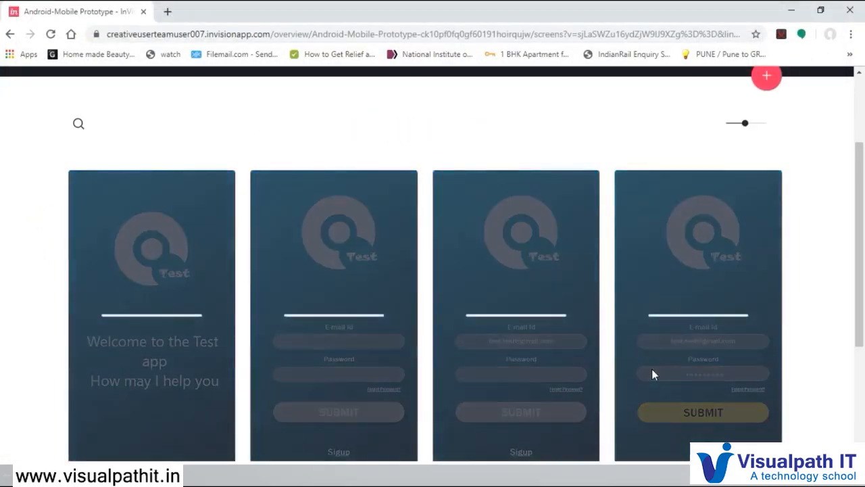
Review the four uploaded screens and adjust the thumbnail size slider
scroll(700, 274, up, 2)
scroll(700, 274, down, 3)
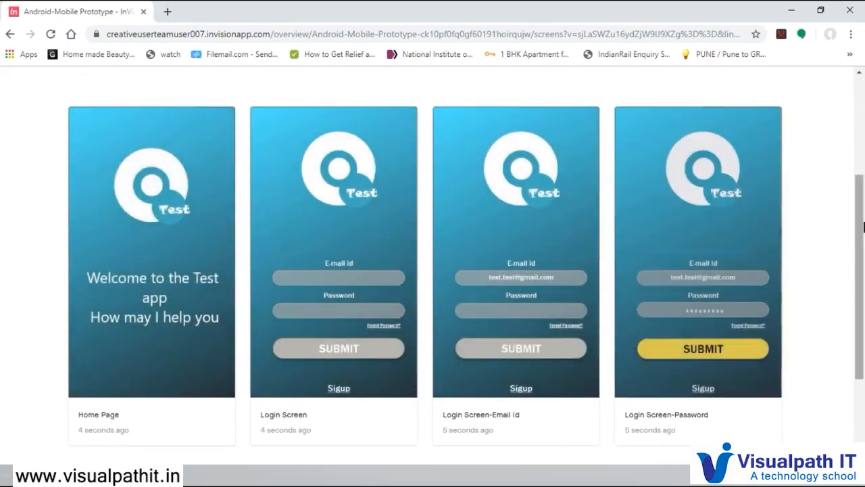
scroll(819, 290, down, 2)
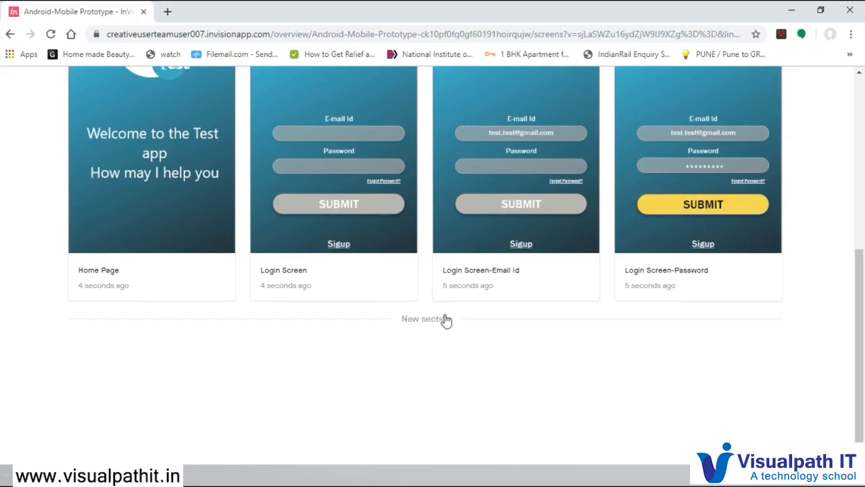
scroll(767, 325, up, 4)
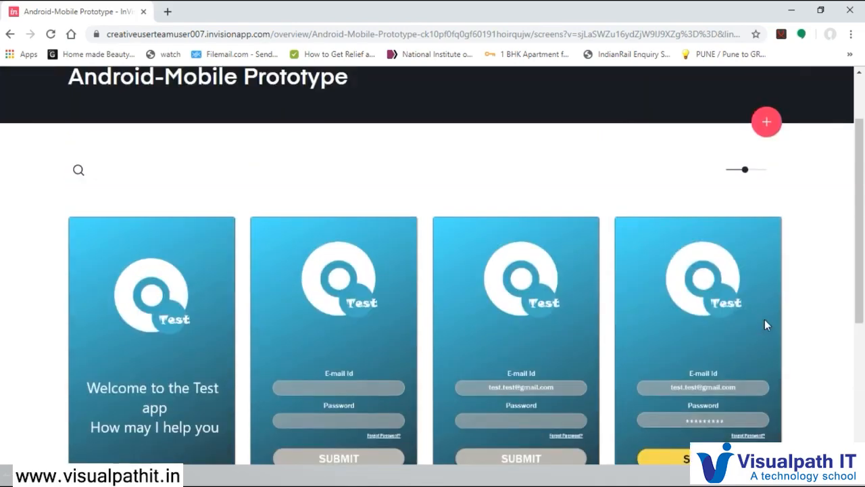
mouse_move(743, 169)
mouse_down()
mouse_move(773, 172)
mouse_move(744, 170)
mouse_up()
Bring up the Search screens box from the magnifier icon
mouse_move(320, 329)
scroll(321, 325, down, 1)
scroll(321, 324, up, 3)
click(78, 234)
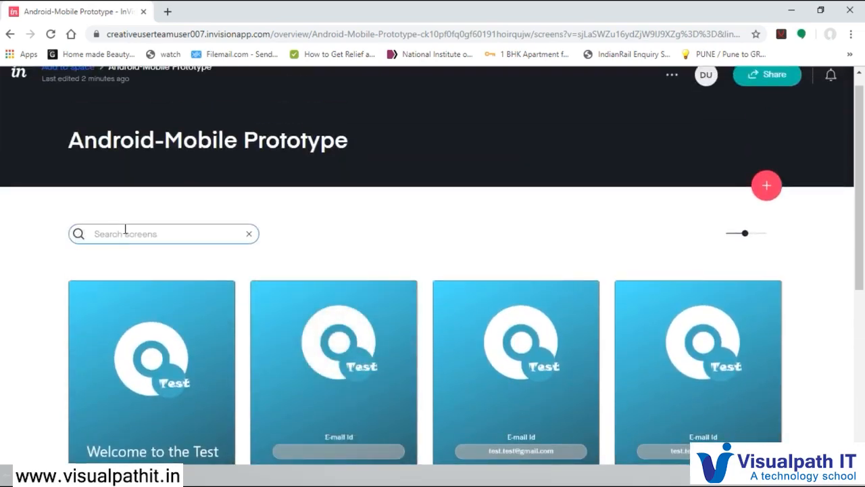
Search screens for 'login screen-Pas' so only Login Screen-Password remains
scroll(401, 261, down, 3)
mouse_move(400, 263)
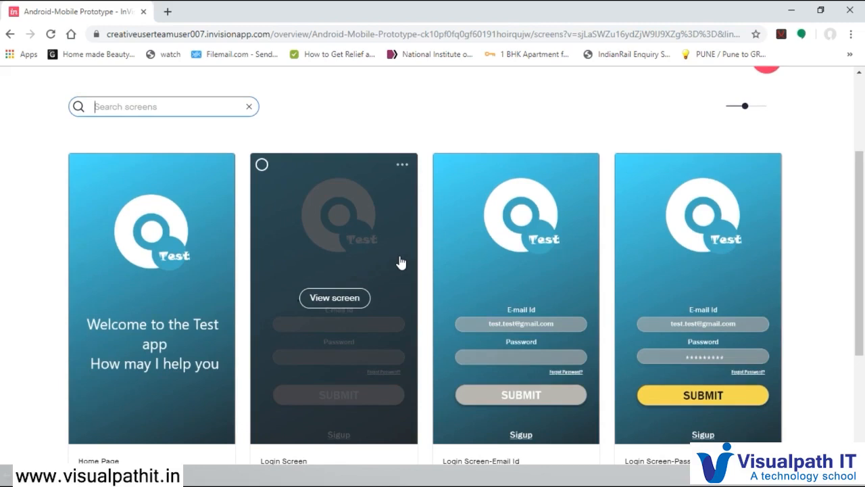
text(login)
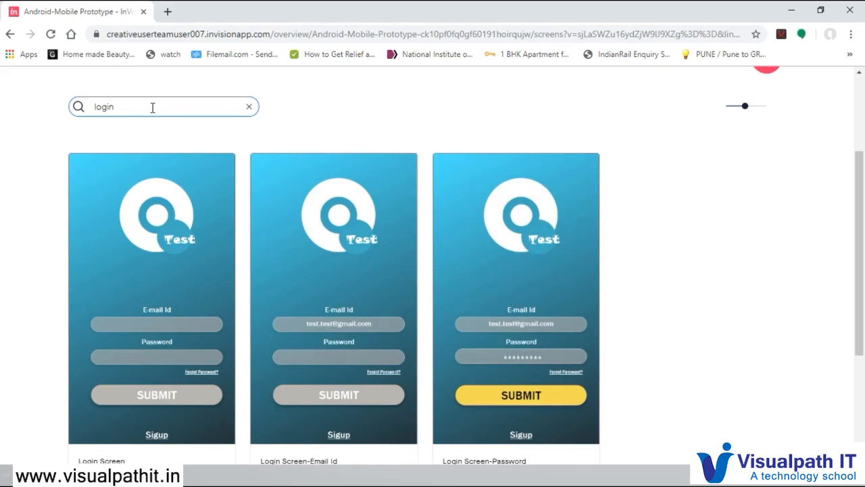
scroll(744, 349, down, 3)
scroll(574, 251, up, 2)
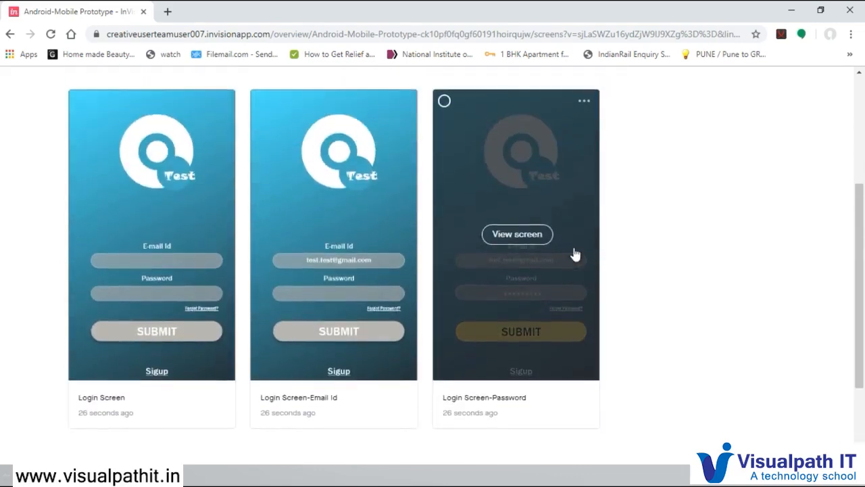
scroll(662, 247, up, 1)
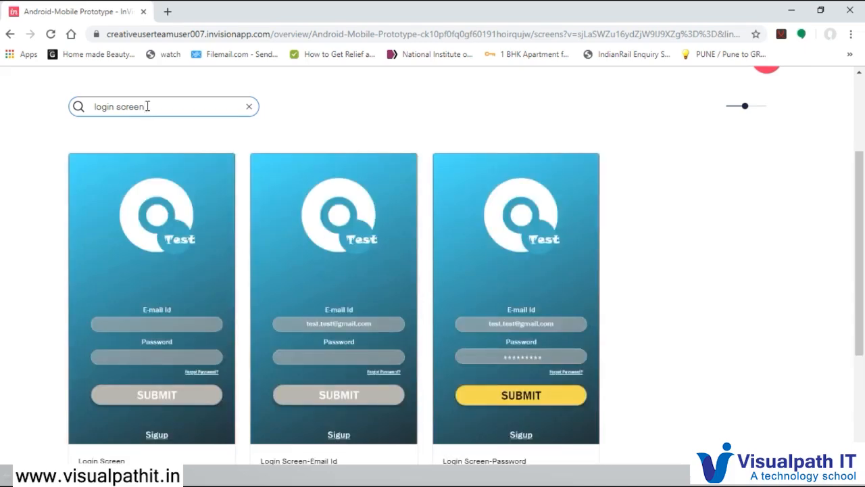
text(-)
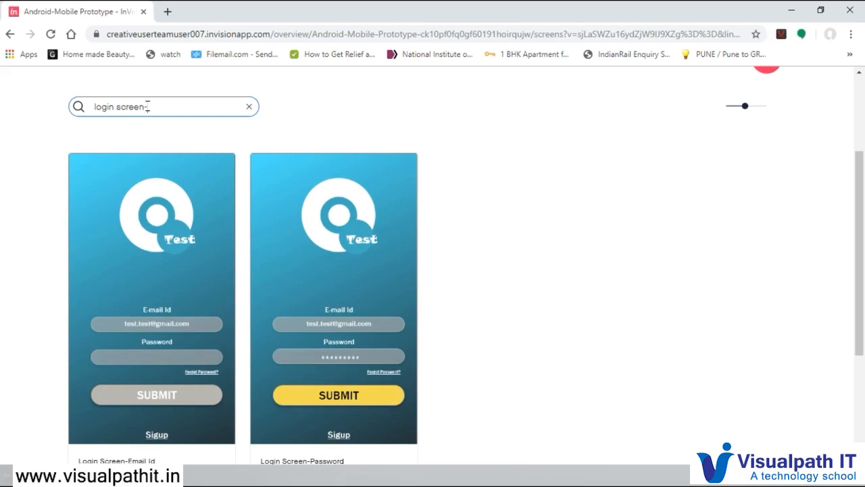
text(Pas)
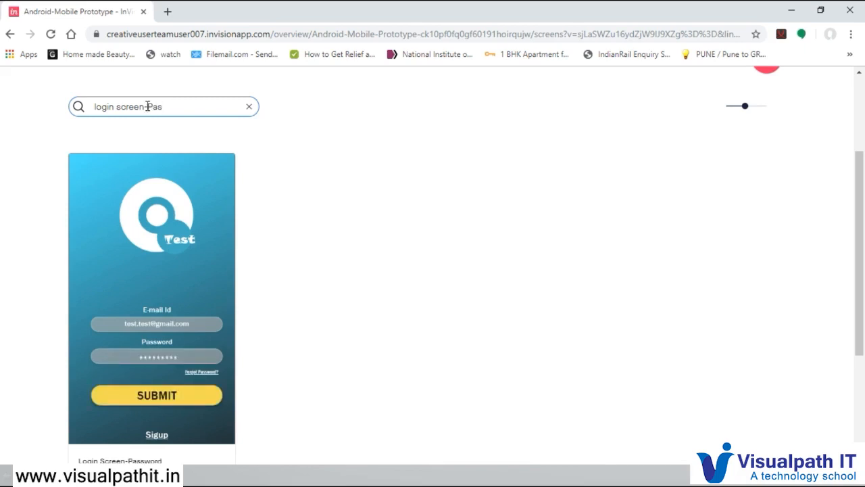
scroll(315, 260, down, 1)
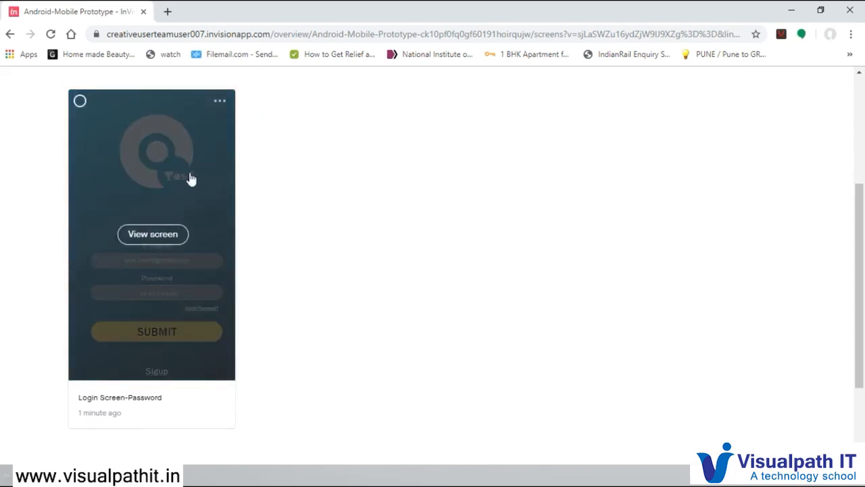
scroll(265, 263, up, 3)
scroll(213, 255, down, 4)
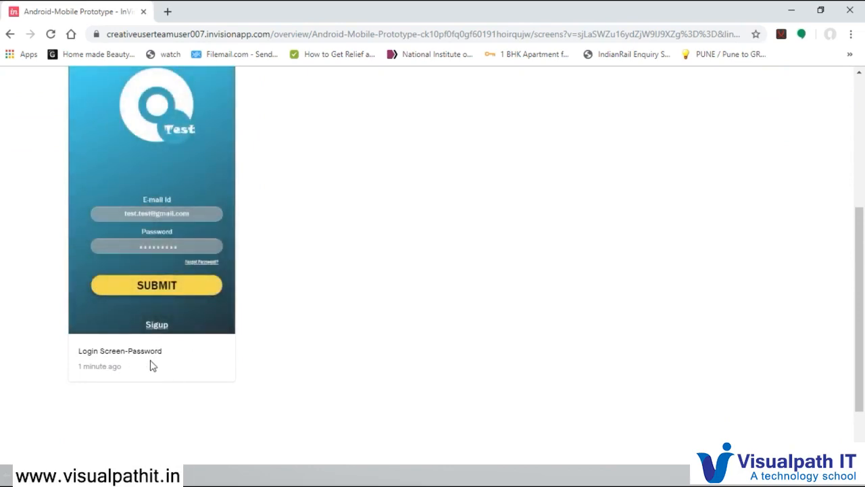
scroll(151, 365, up, 2)
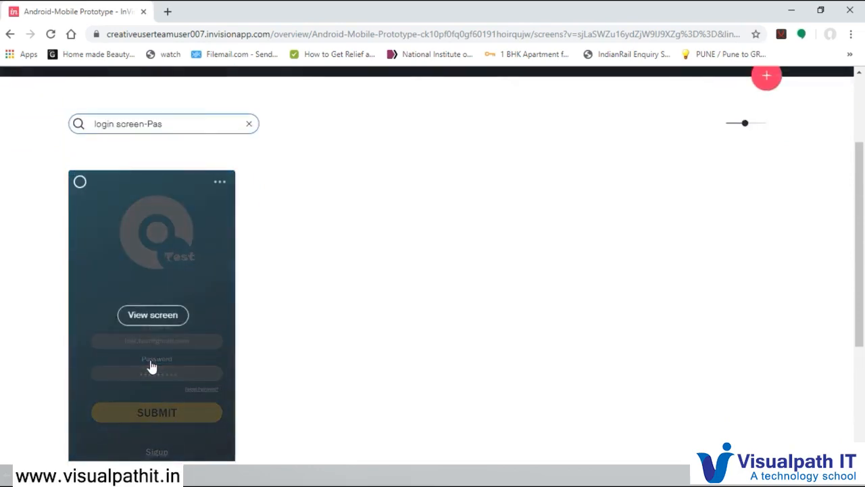
Clear the screen search so all four screens show again
click(249, 126)
scroll(242, 151, down, 1)
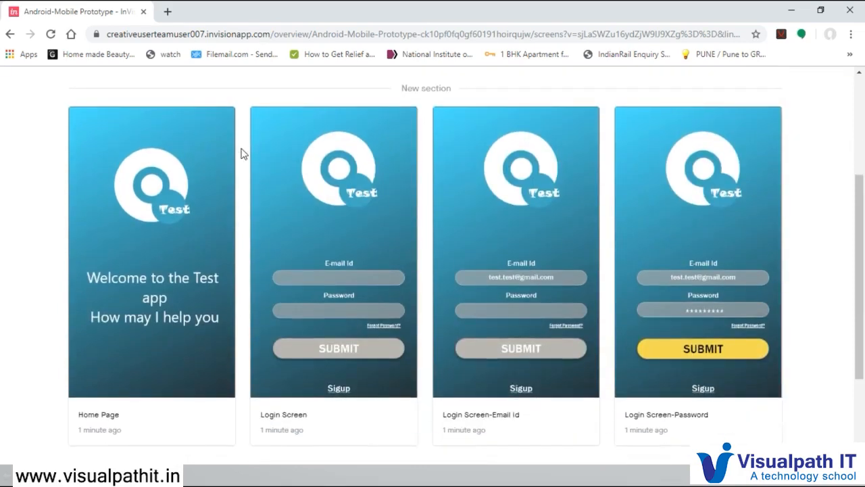
scroll(712, 241, up, 2)
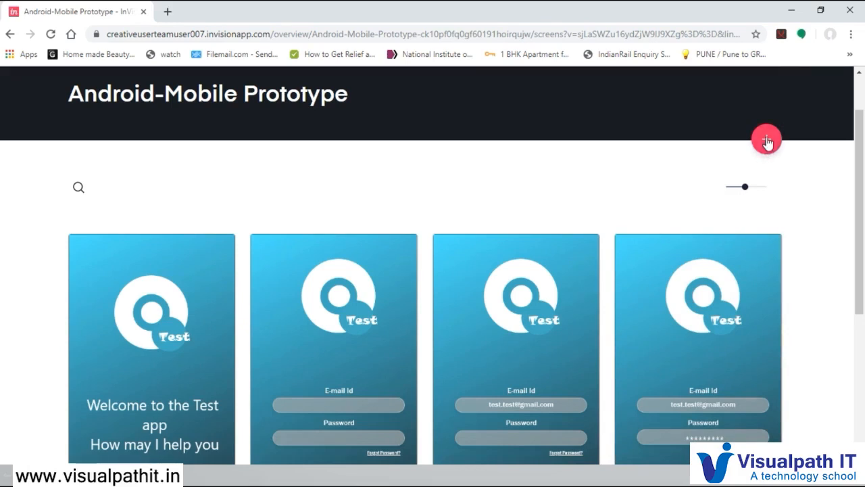
Look over the Upload menu without adding screens, then view the Login Screen
click(767, 141)
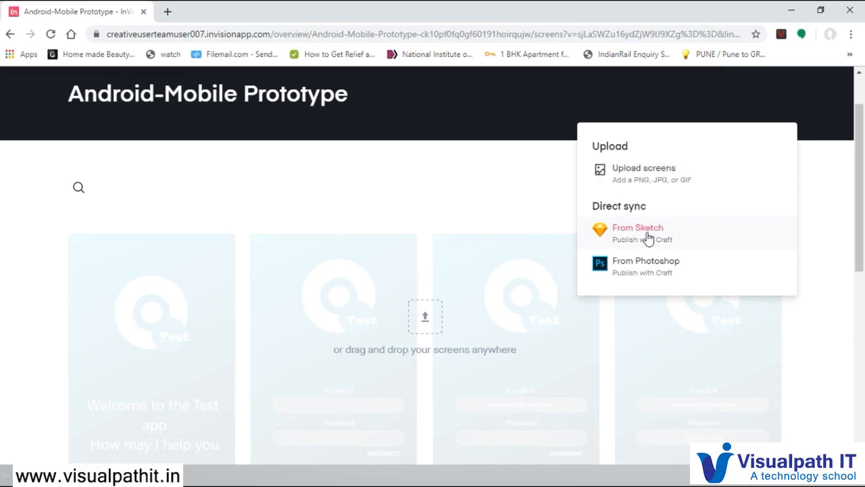
click(496, 201)
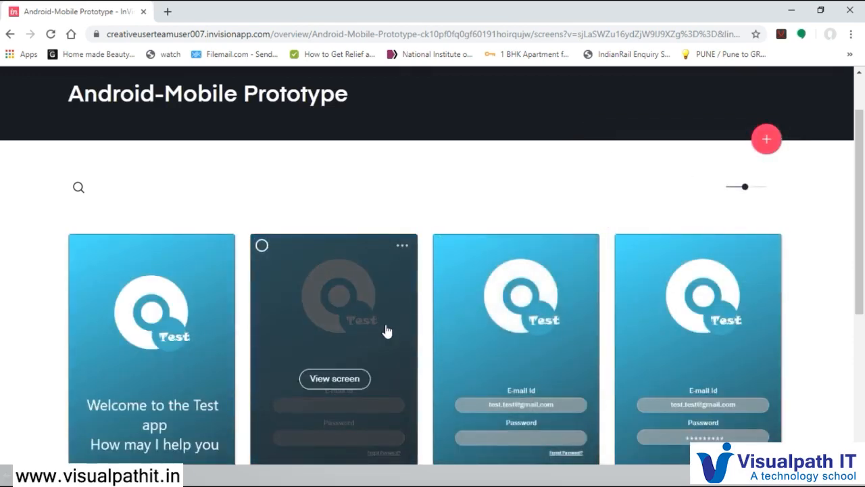
scroll(387, 331, down, 1)
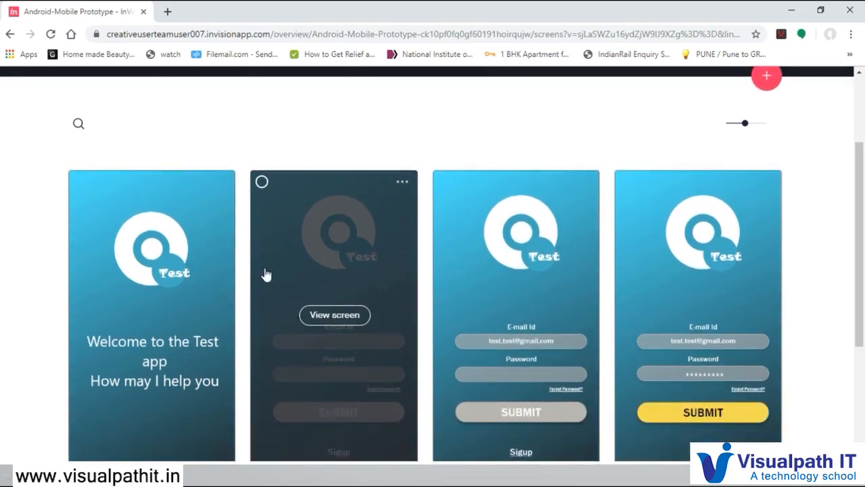
click(339, 320)
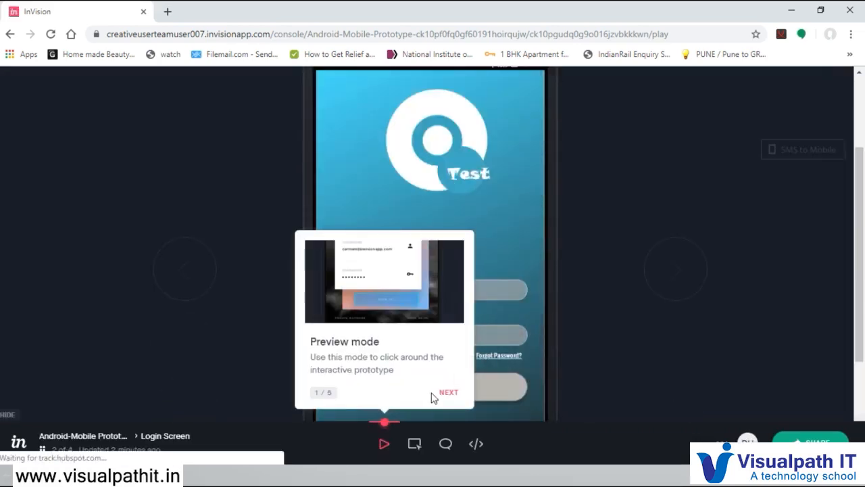
Step through and dismiss the Preview mode tour cards
click(449, 393)
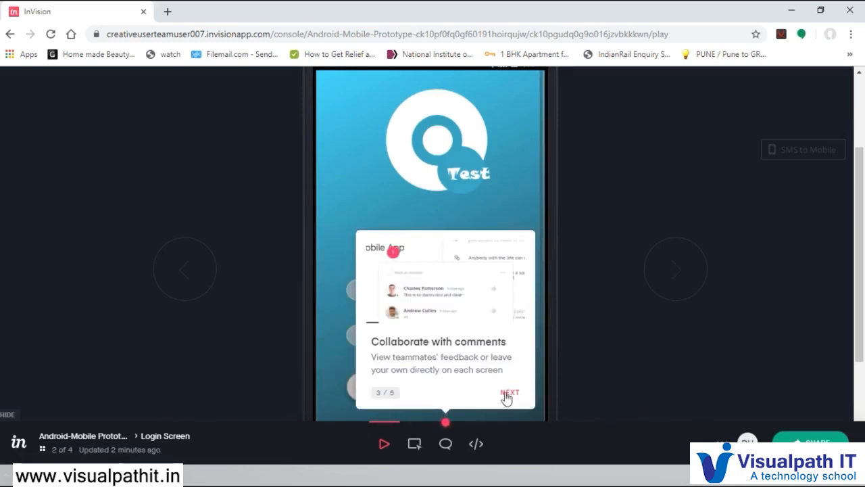
click(509, 393)
click(582, 270)
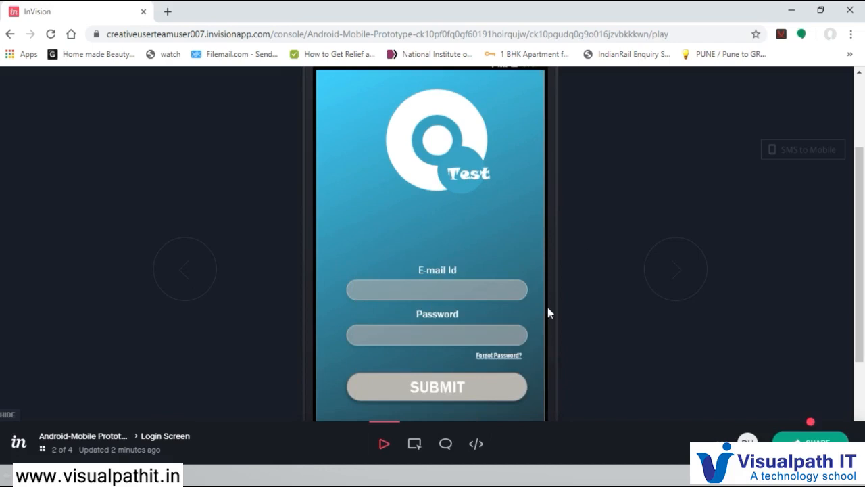
Scroll through the Login Screen phone preview, then switch it to Build mode
scroll(449, 291, down, 1)
scroll(448, 290, down, 1)
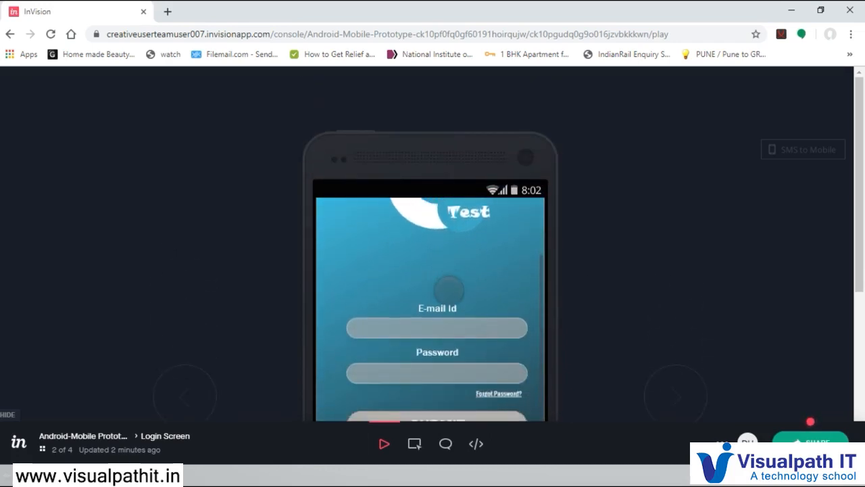
scroll(520, 246, up, 2)
scroll(614, 192, down, 3)
scroll(614, 192, up, 2)
scroll(614, 192, down, 1)
scroll(615, 192, up, 3)
scroll(614, 192, down, 4)
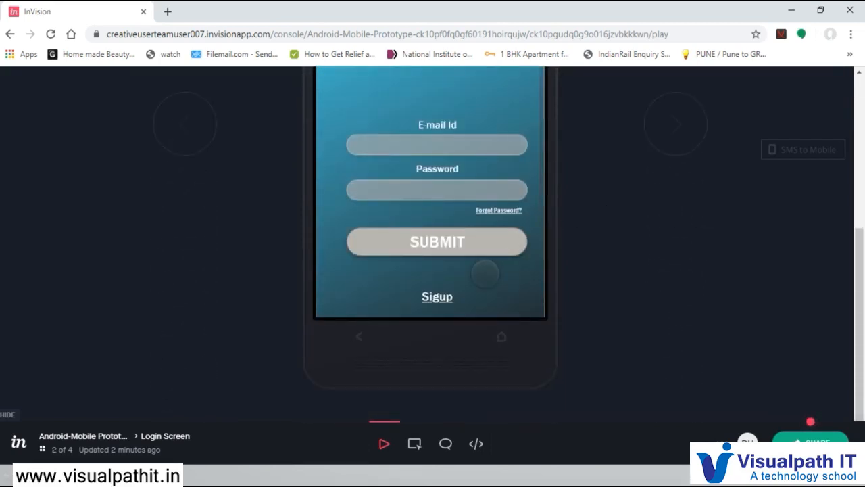
scroll(483, 274, up, 4)
scroll(484, 273, down, 3)
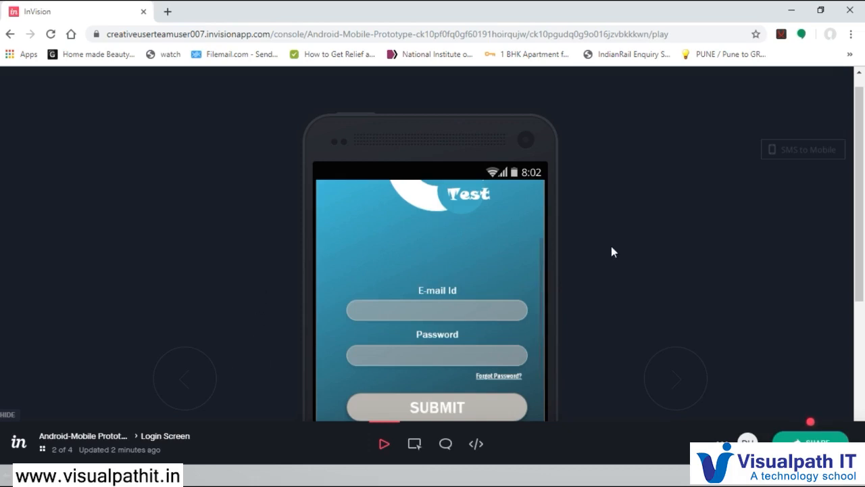
scroll(613, 251, up, 1)
scroll(704, 221, down, 1)
scroll(704, 221, up, 1)
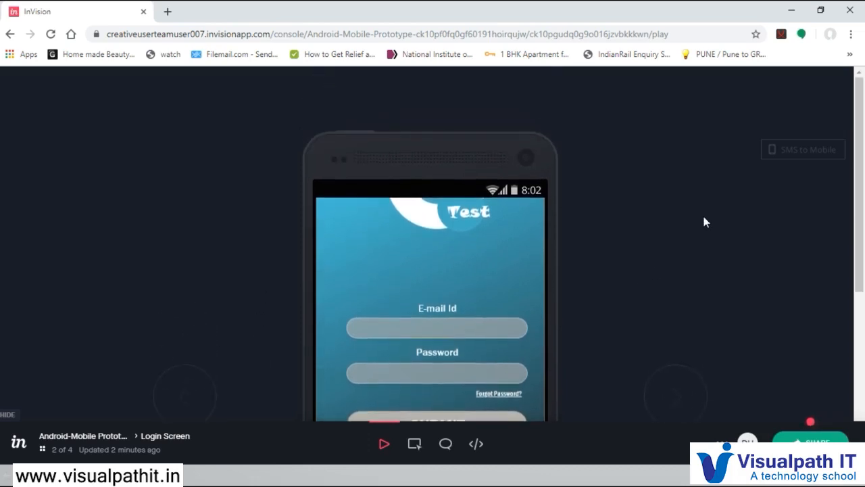
scroll(704, 221, down, 4)
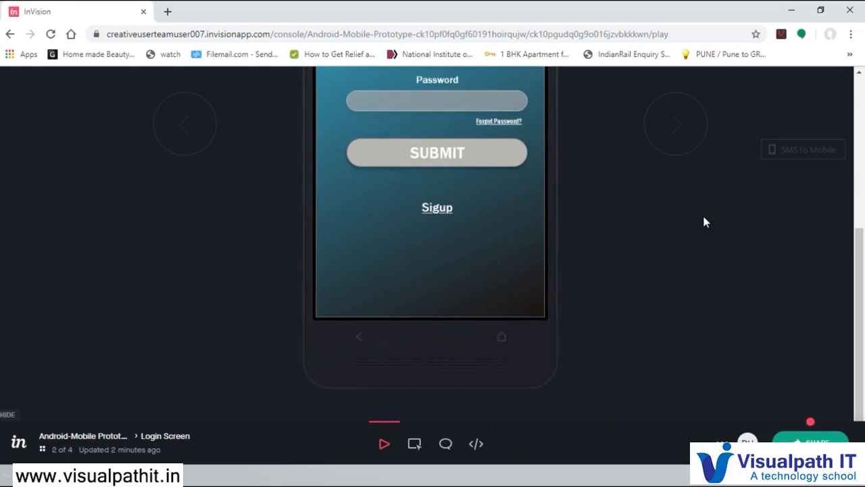
click(414, 449)
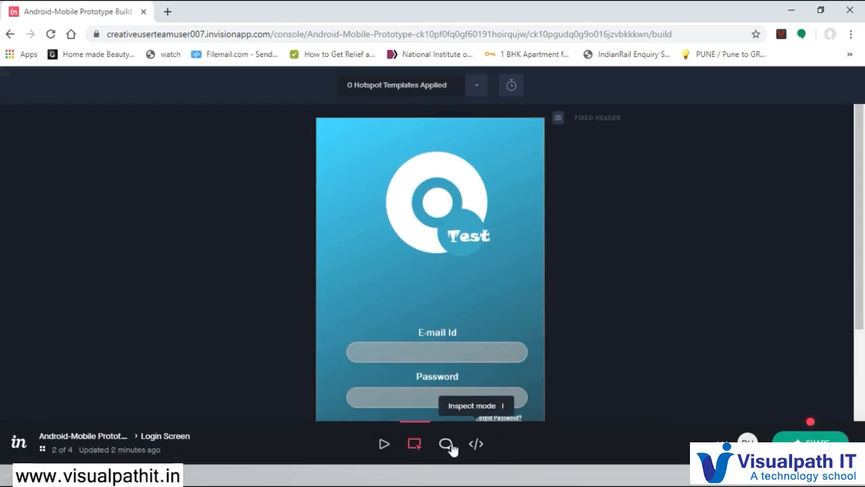
Leave Build mode and return to the Android-Mobile Prototype overview of all four screens
click(384, 444)
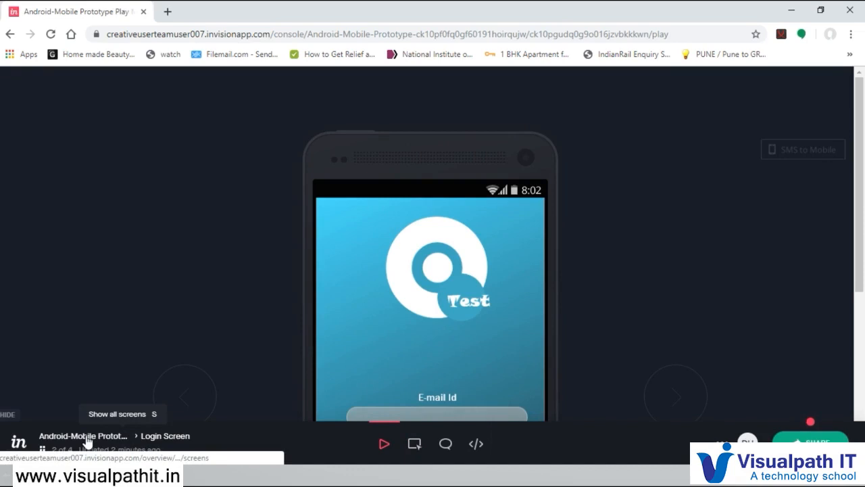
click(86, 441)
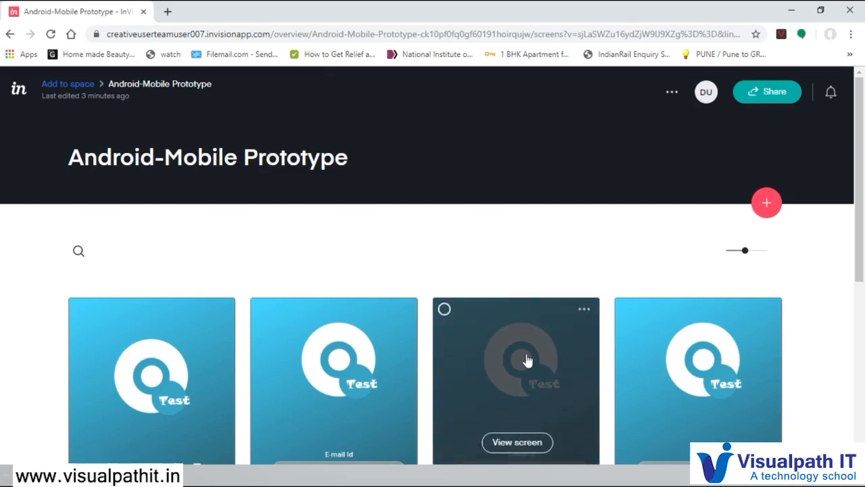
scroll(526, 360, down, 3)
scroll(338, 189, down, 1)
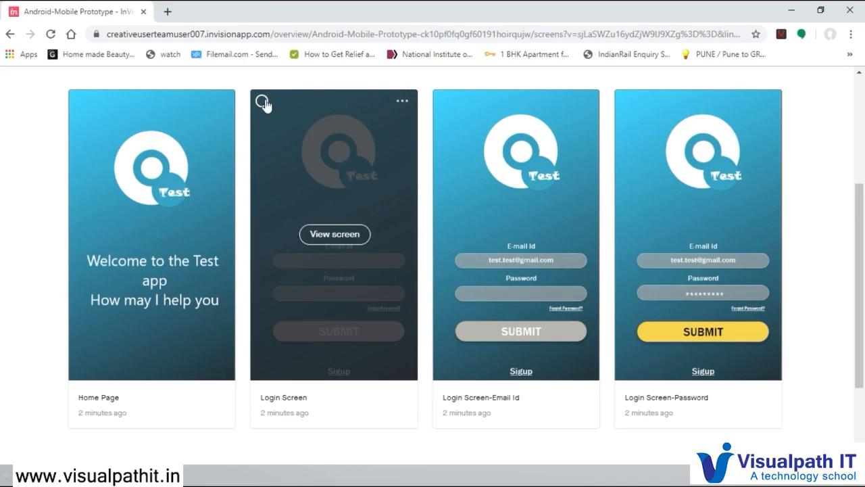
click(263, 101)
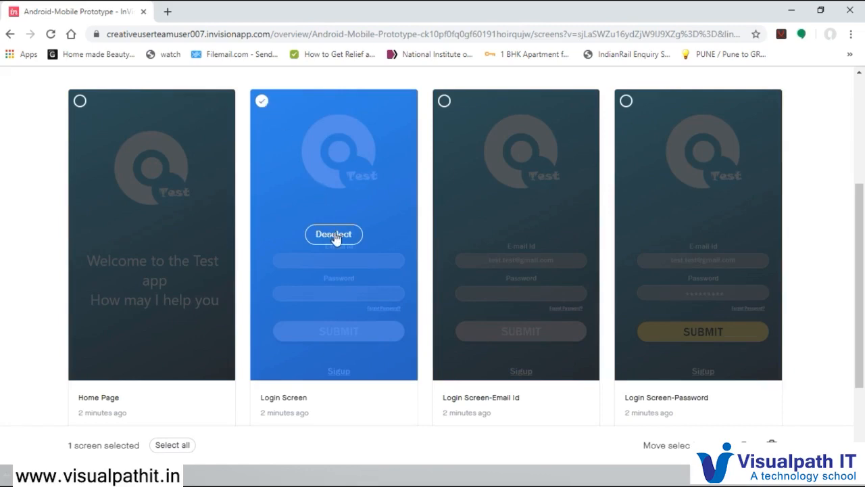
click(334, 234)
click(262, 101)
scroll(709, 388, down, 1)
scroll(727, 405, up, 1)
click(667, 445)
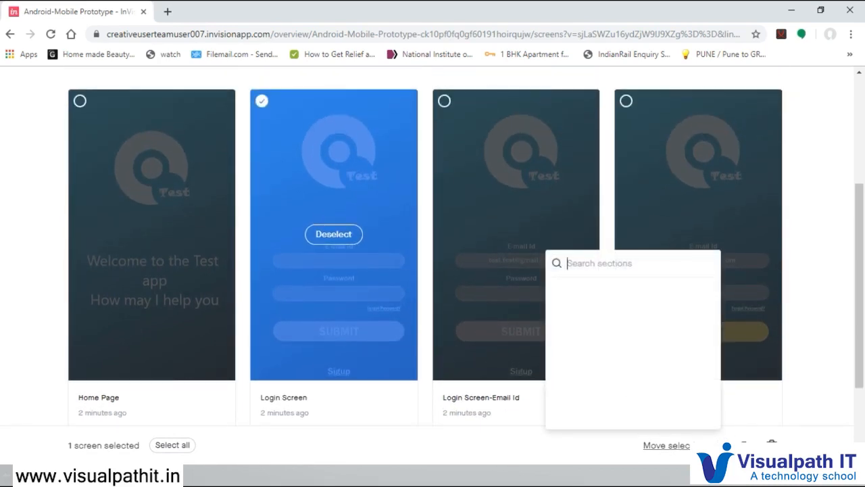
click(761, 419)
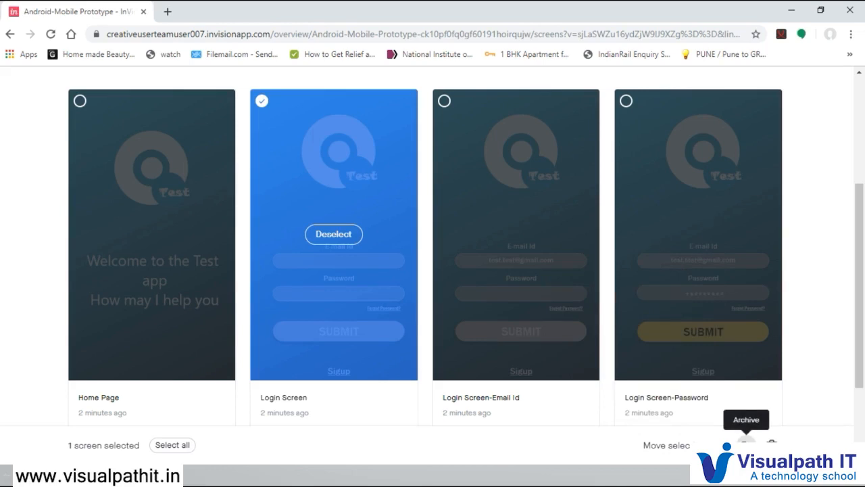
click(262, 101)
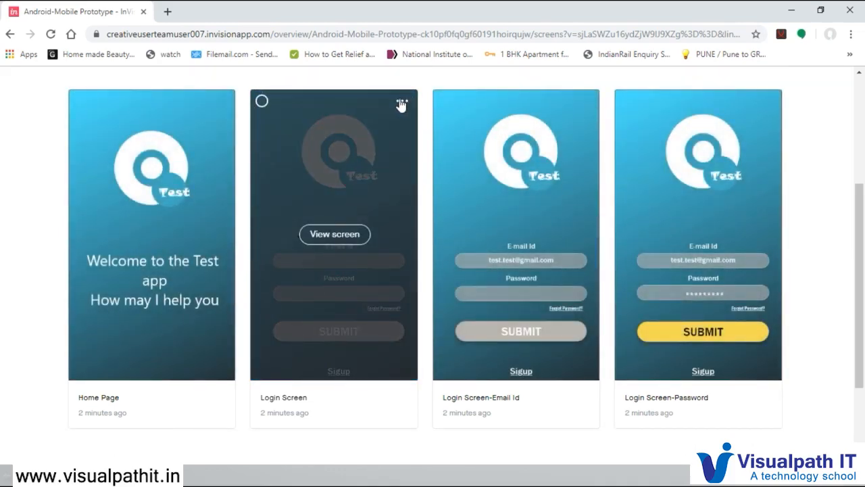
mouse_move(402, 104)
click(385, 103)
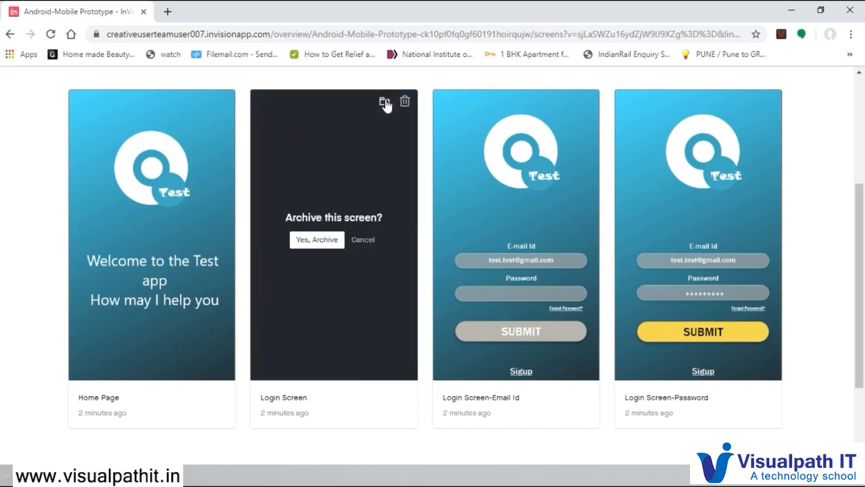
click(371, 242)
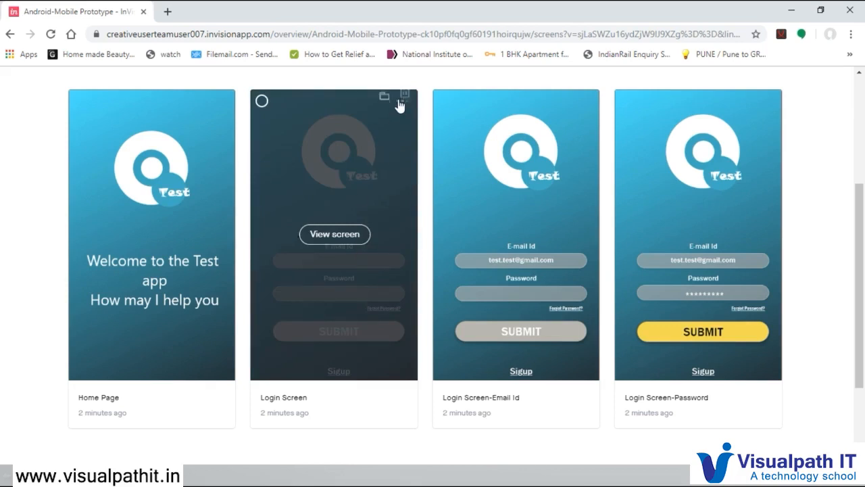
click(404, 103)
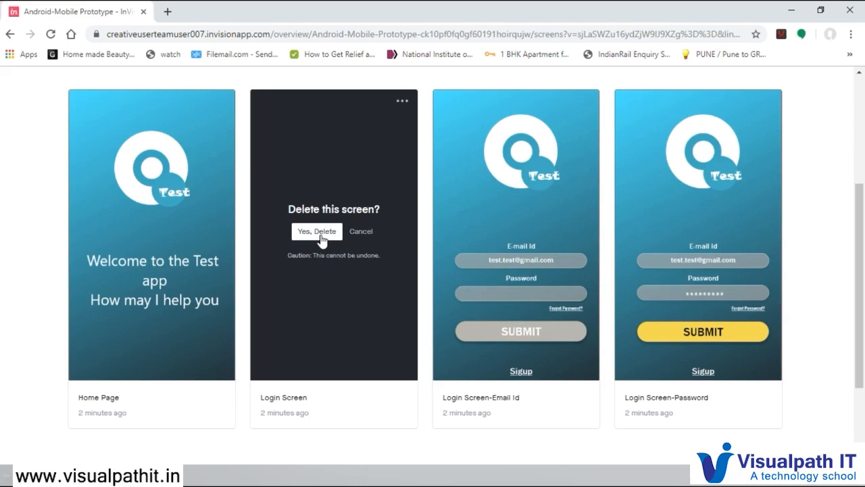
click(363, 232)
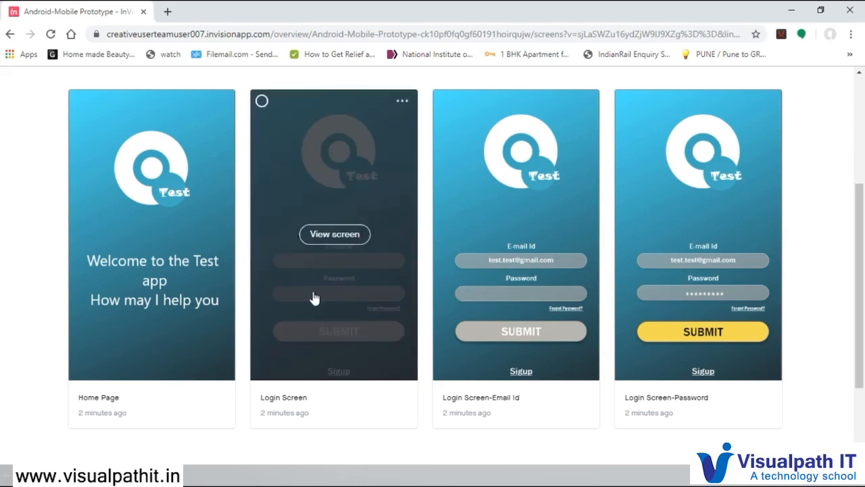
Check the red + add-screens menu, then show the prototype's '...' options menu
scroll(322, 282, up, 2)
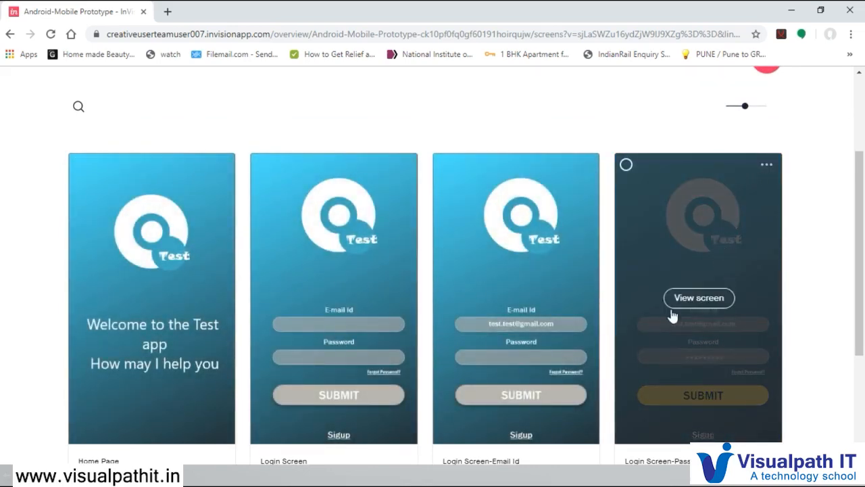
scroll(671, 315, down, 3)
scroll(670, 314, up, 2)
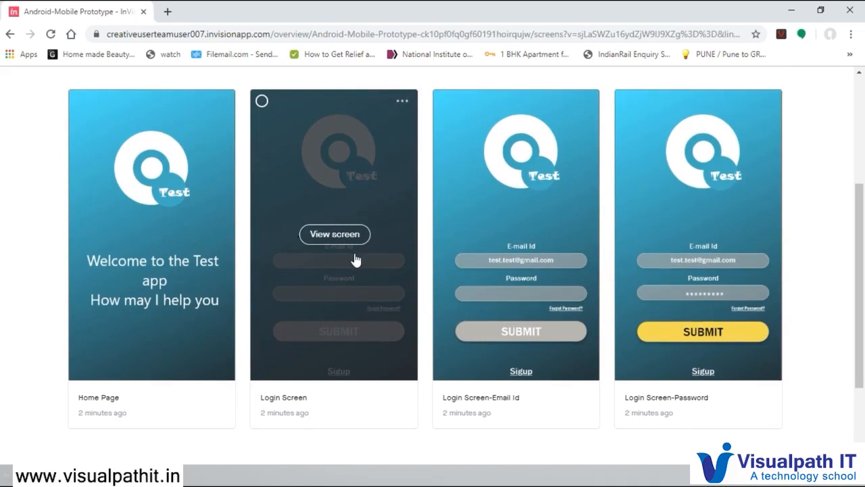
scroll(373, 261, up, 3)
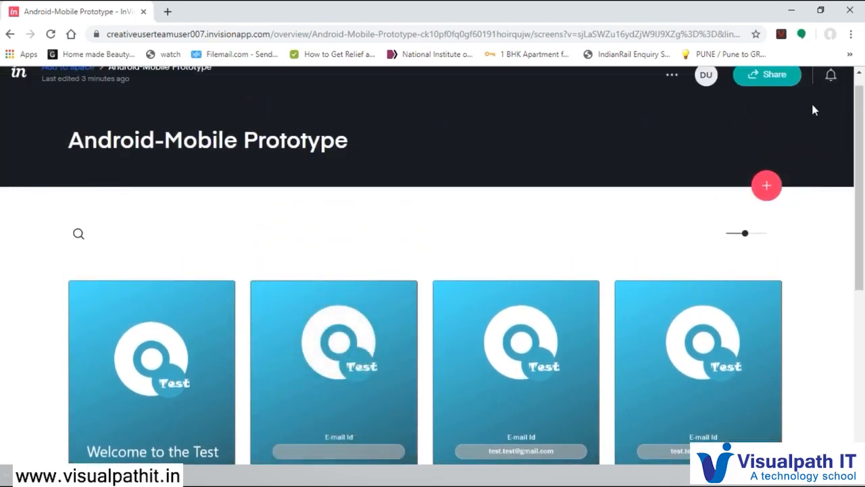
scroll(822, 192, up, 1)
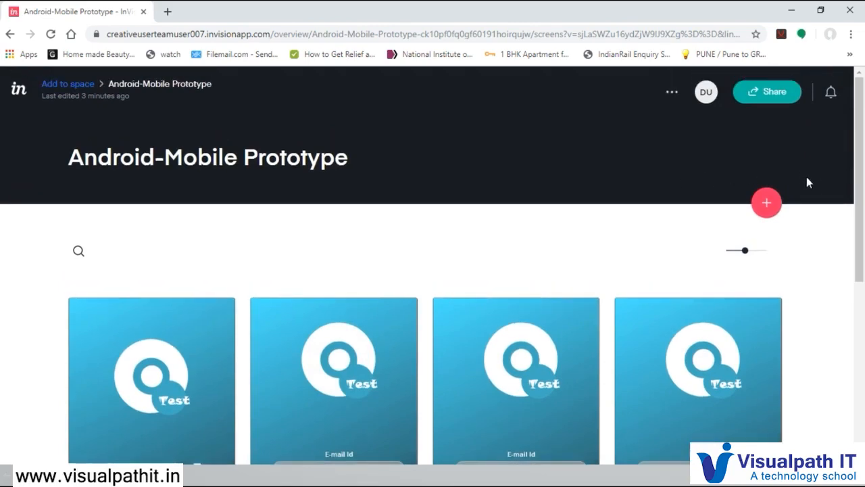
scroll(825, 227, down, 4)
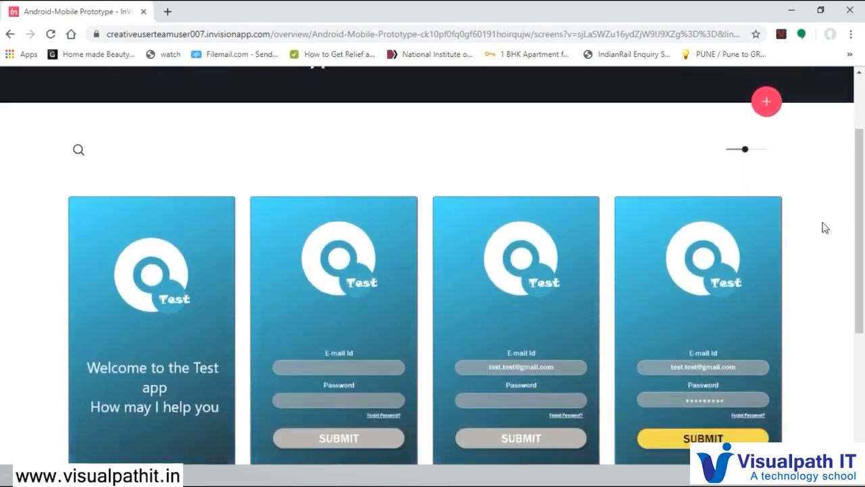
scroll(825, 227, up, 4)
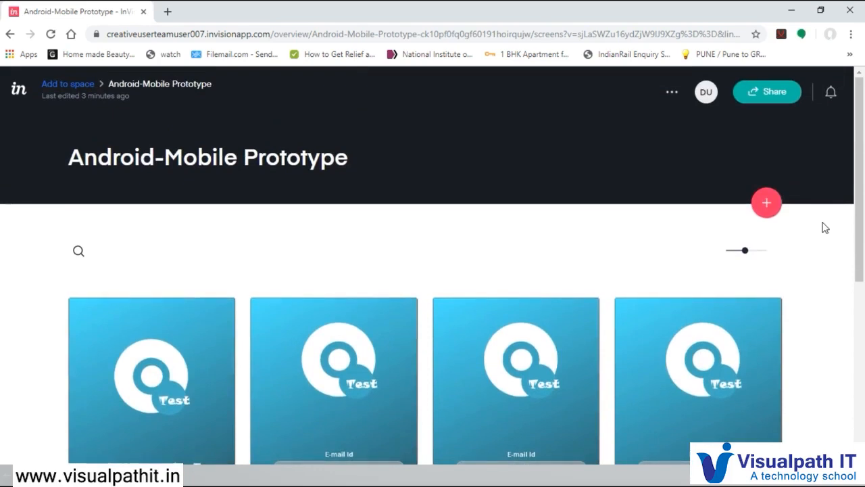
click(766, 203)
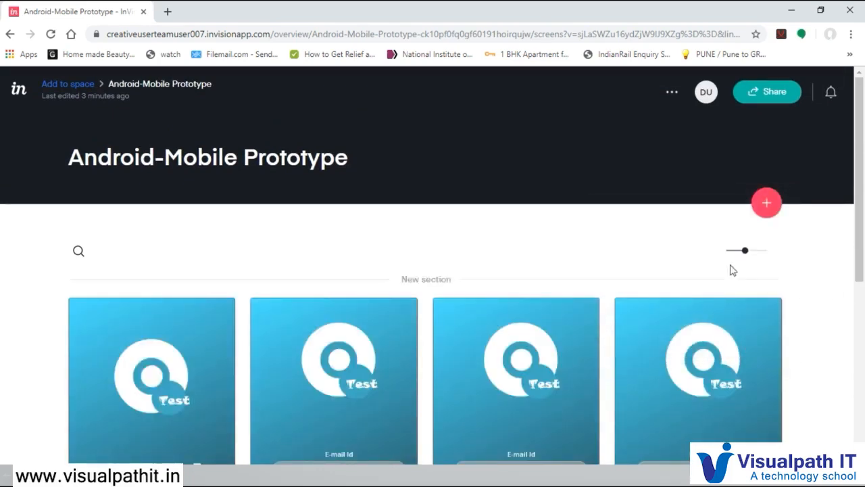
click(672, 93)
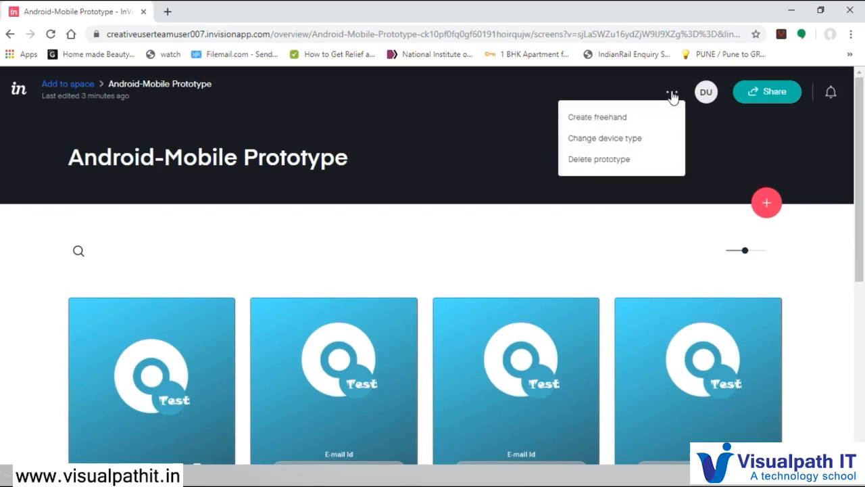